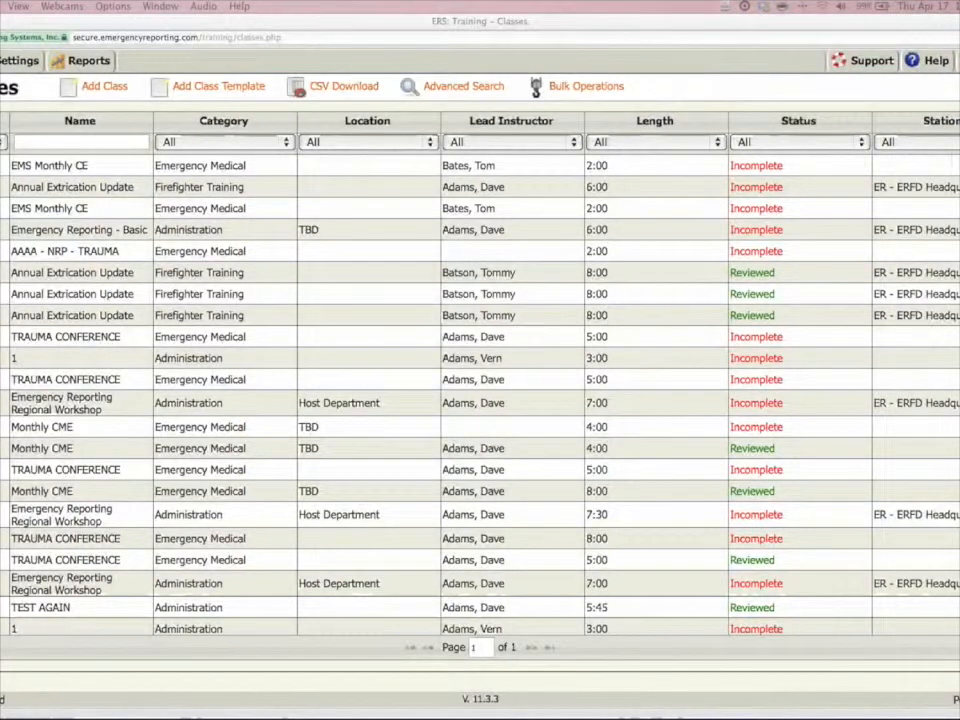
Check which bulk operations are available for the selected classes, and cancel without performing any.
left_click(510, 22)
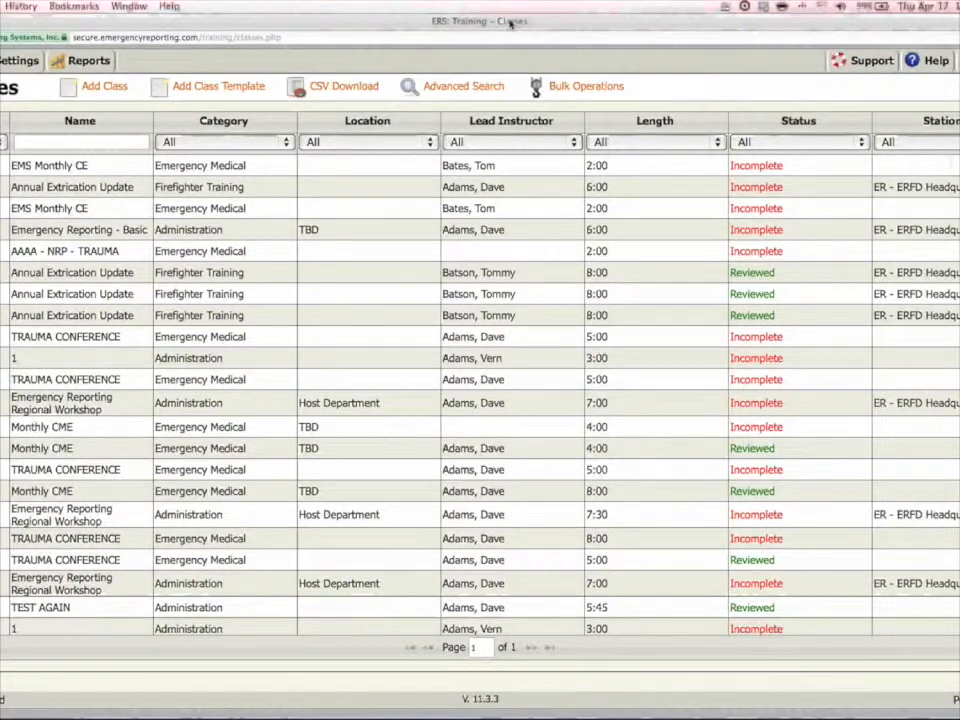
key("super+plus")
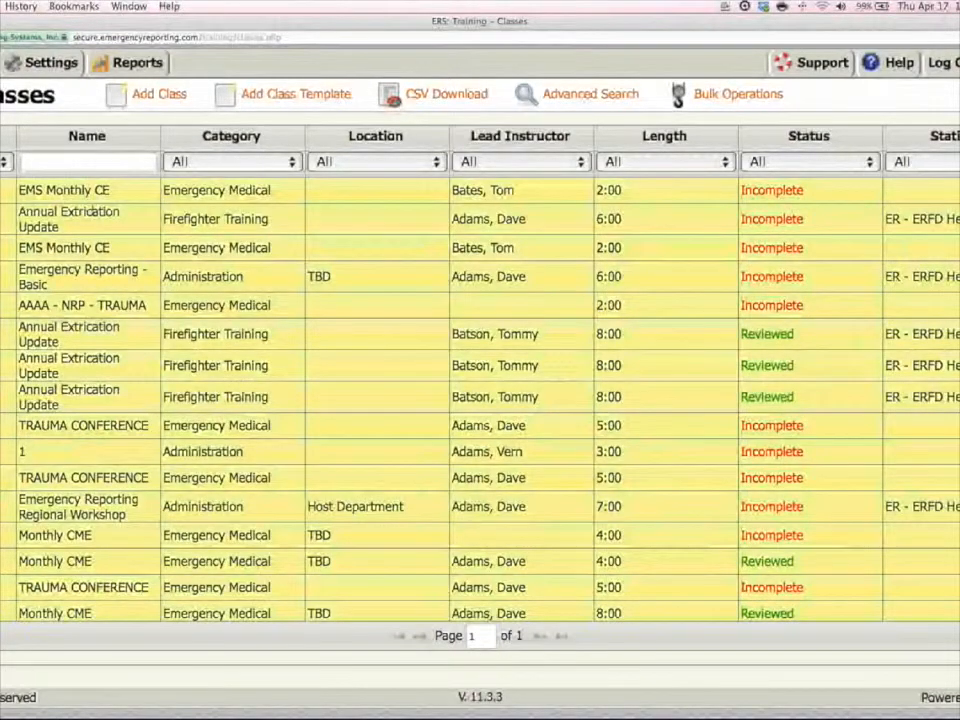
scroll(97, 211, "down", 5)
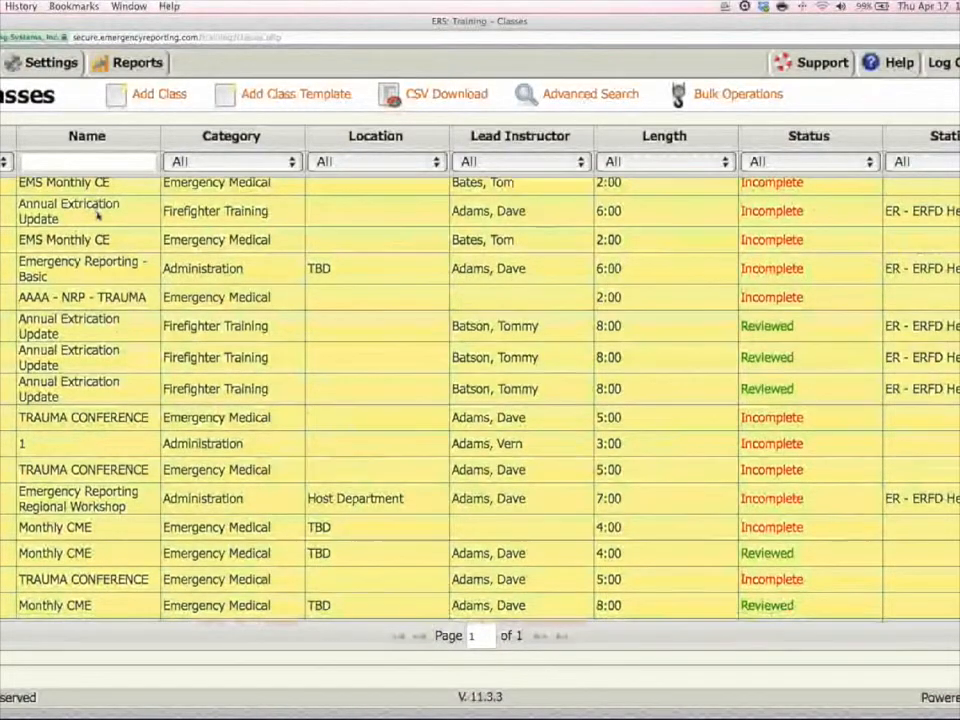
scroll(97, 211, "up", 4)
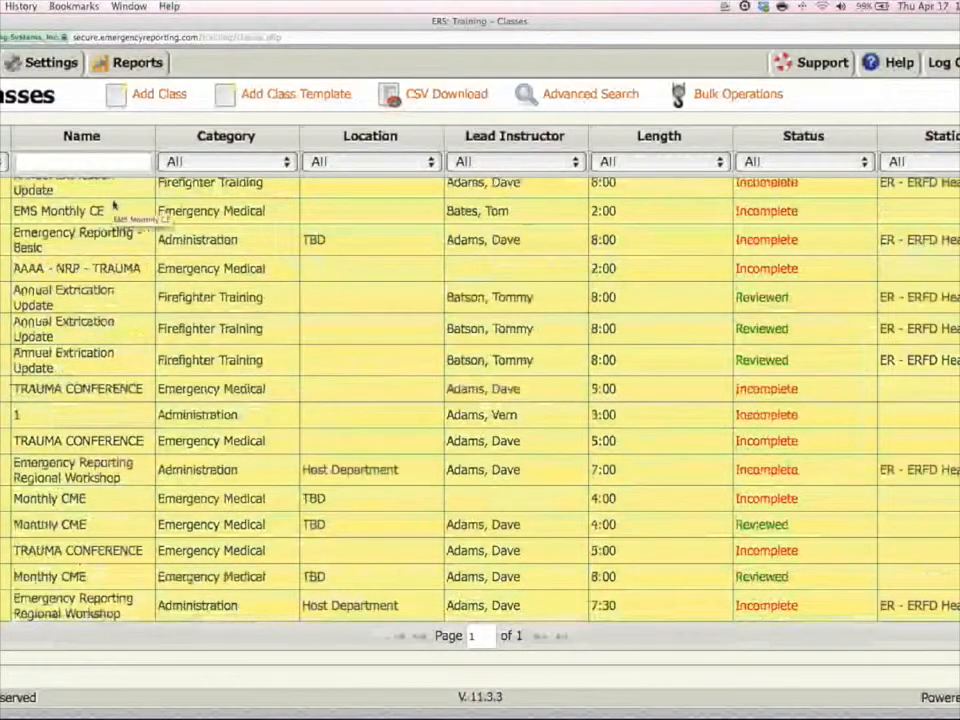
scroll(114, 205, "up", 1)
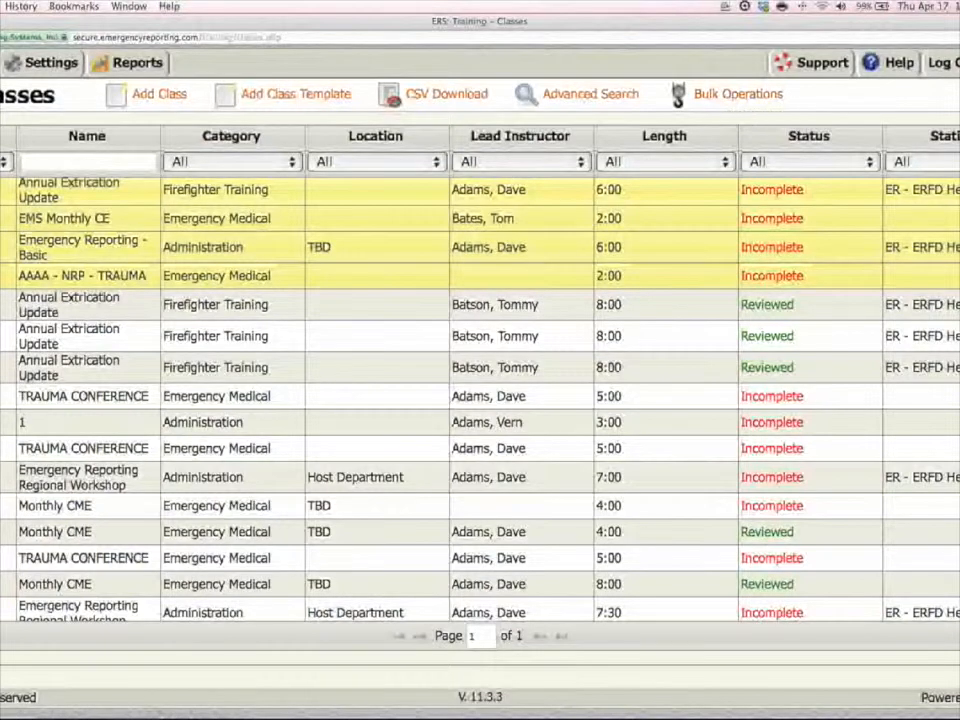
left_click(712, 94)
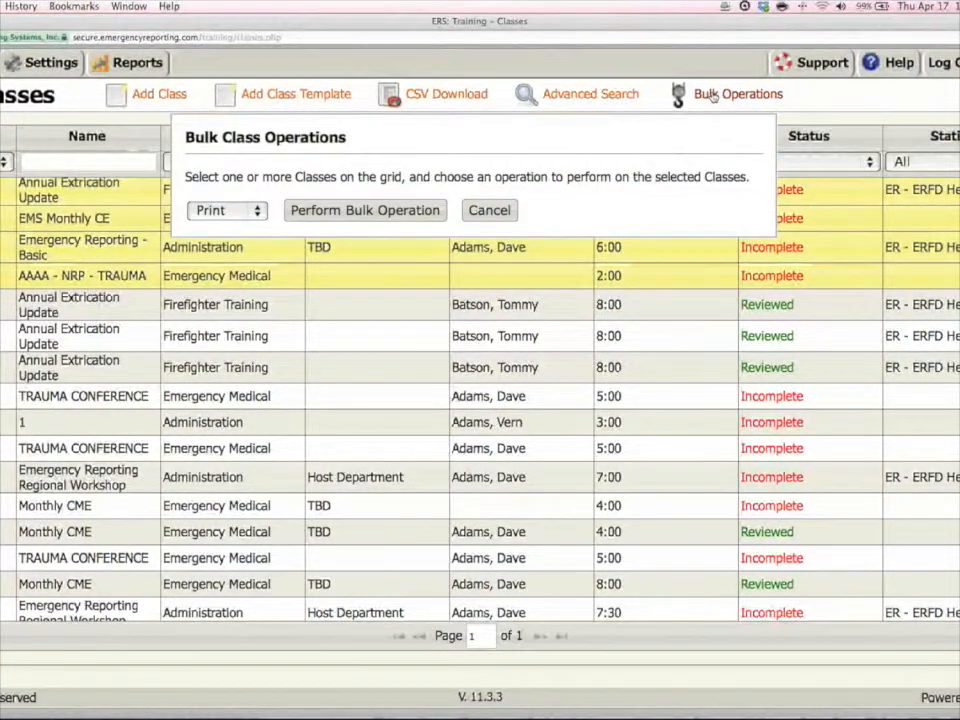
left_click(255, 212)
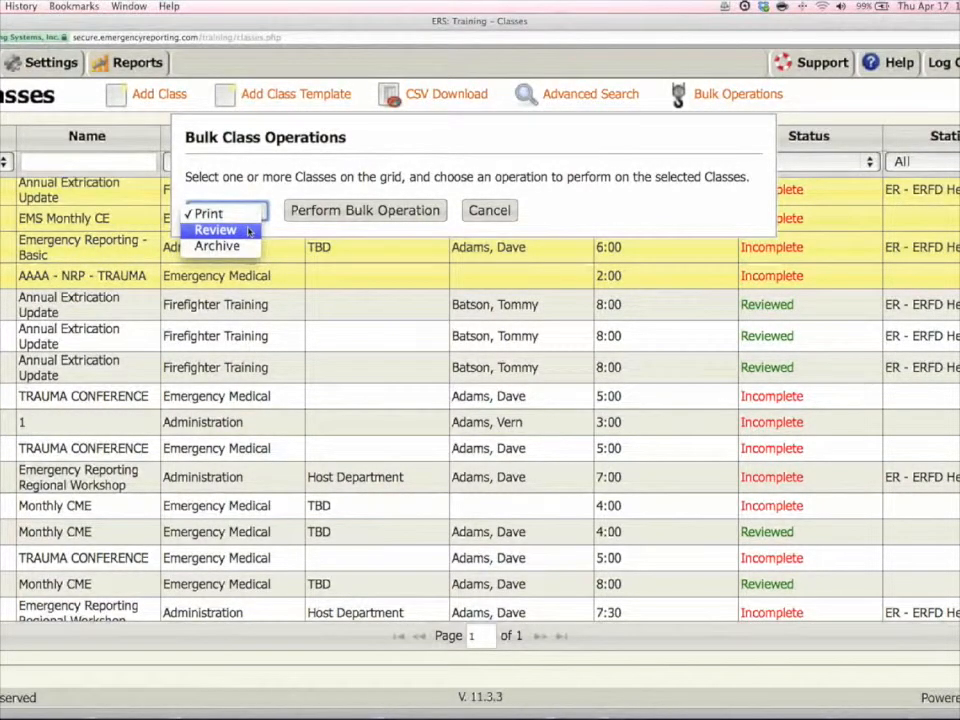
left_click(484, 217)
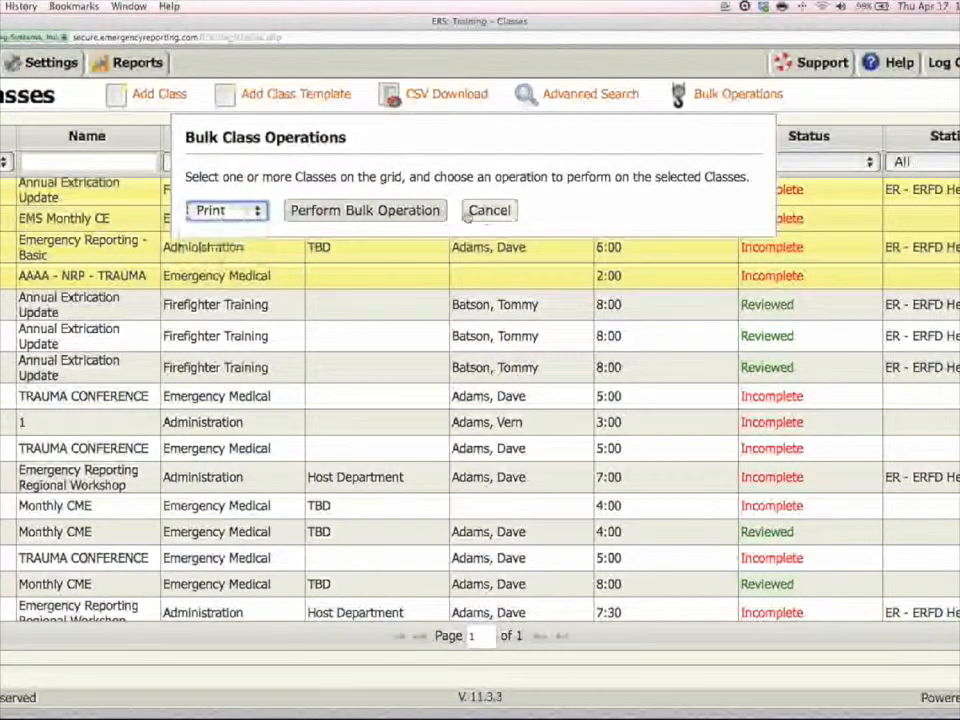
left_click(489, 212)
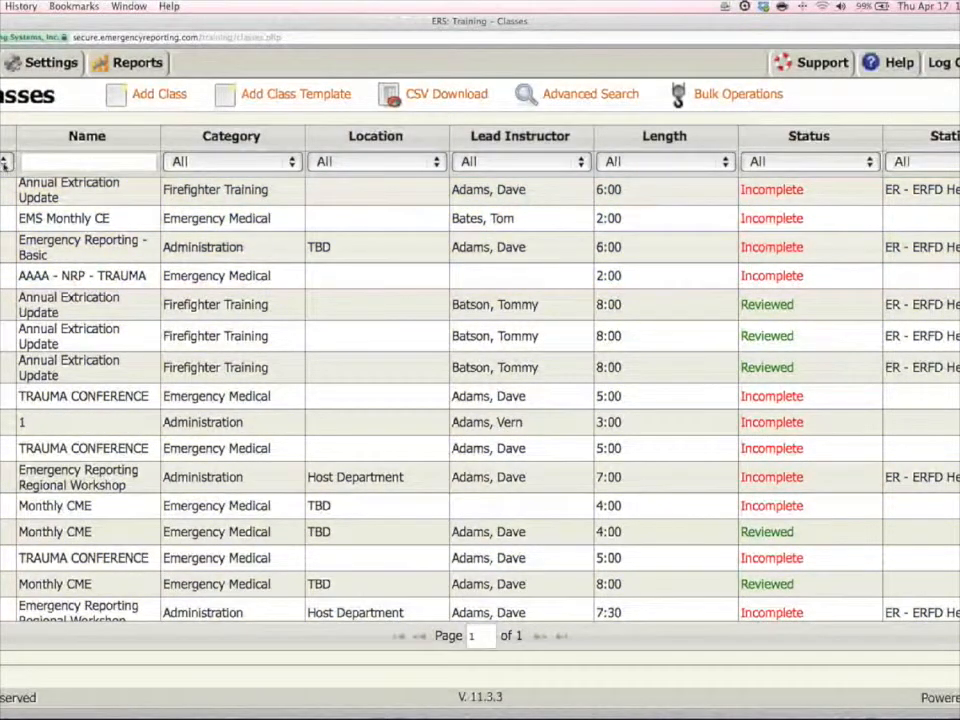
Try a filter on the column just before Name in the class list, and reset that filter.
left_click(5, 162)
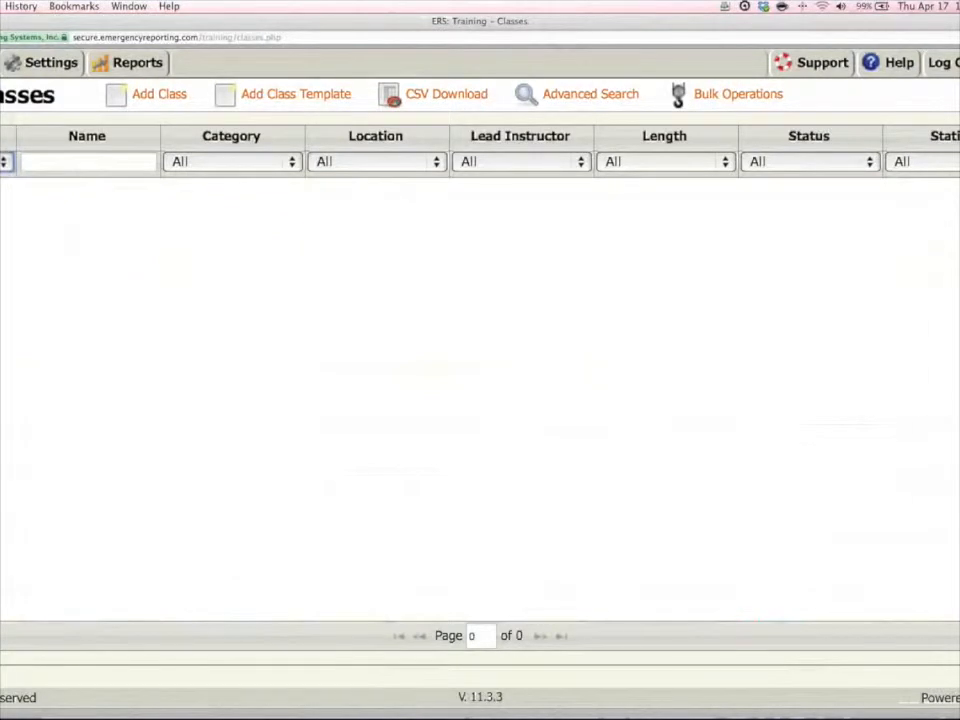
left_click(5, 161)
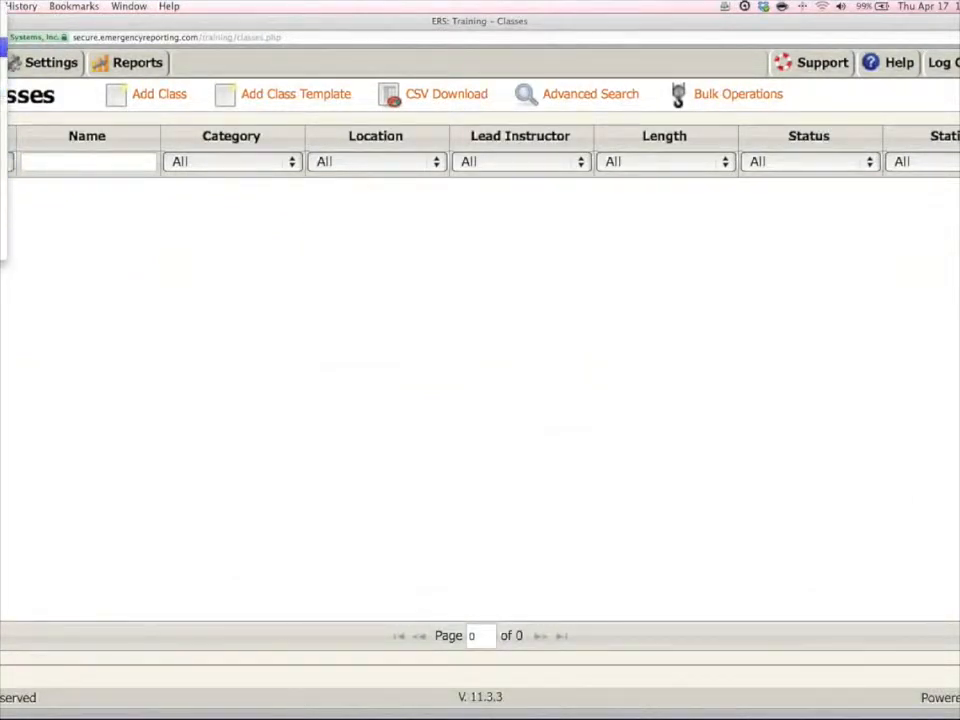
left_click(3, 37)
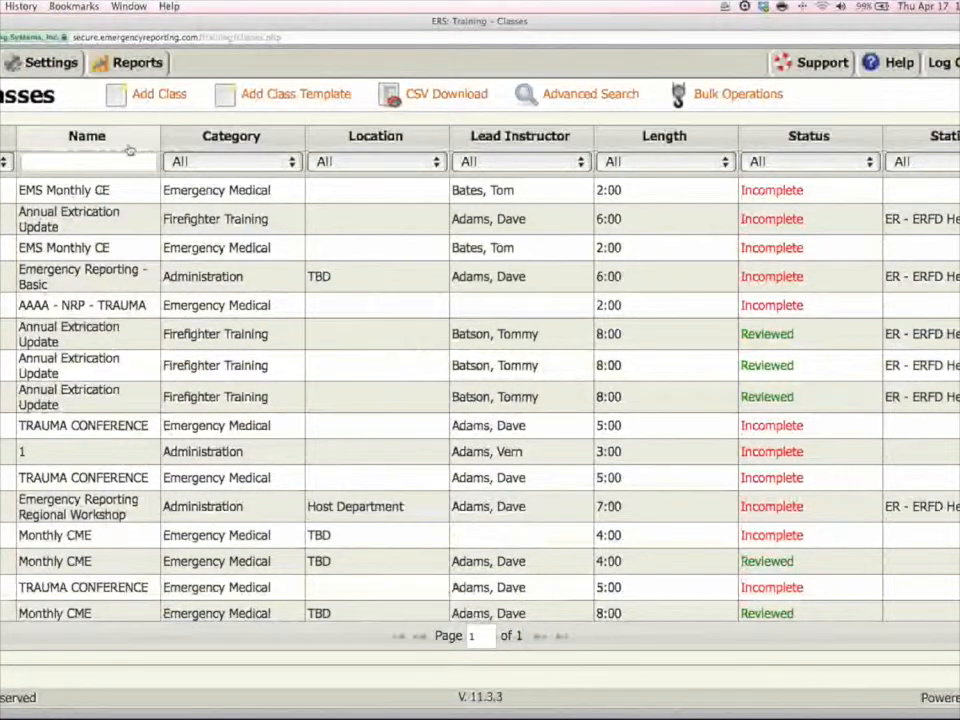
Filter the class list by the name EMS, and clear the name filter.
left_click(88, 162)
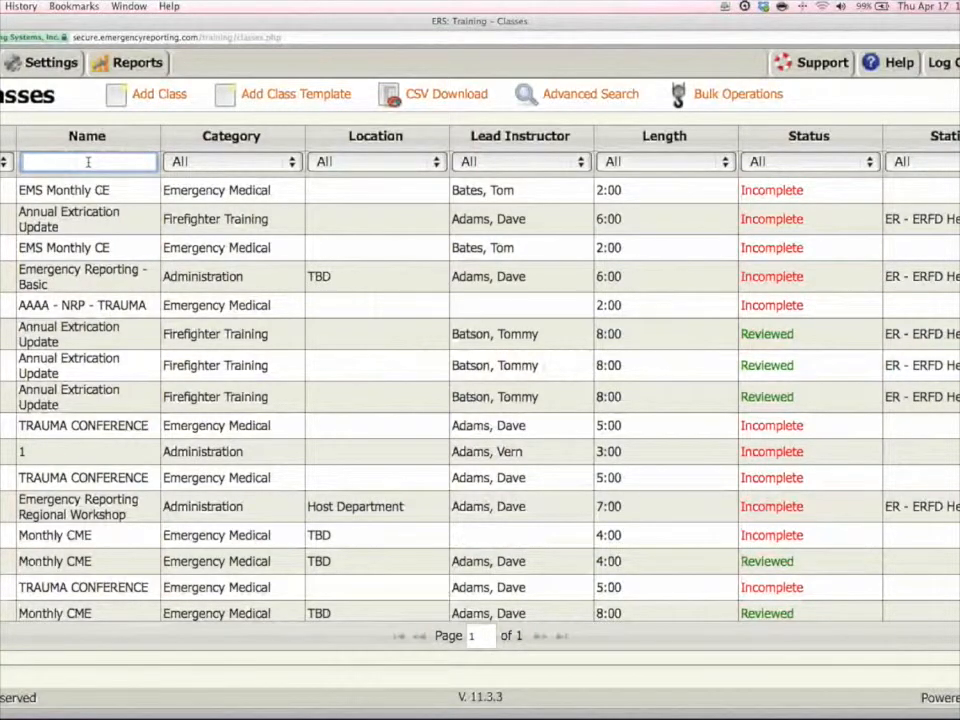
type("EMS")
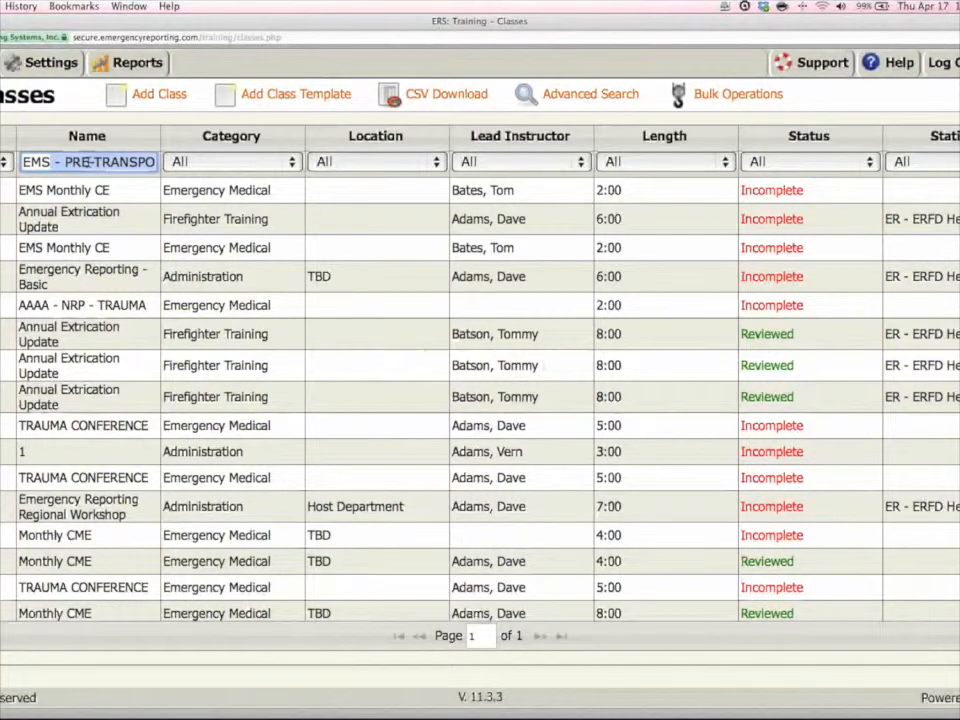
key("BackSpace")
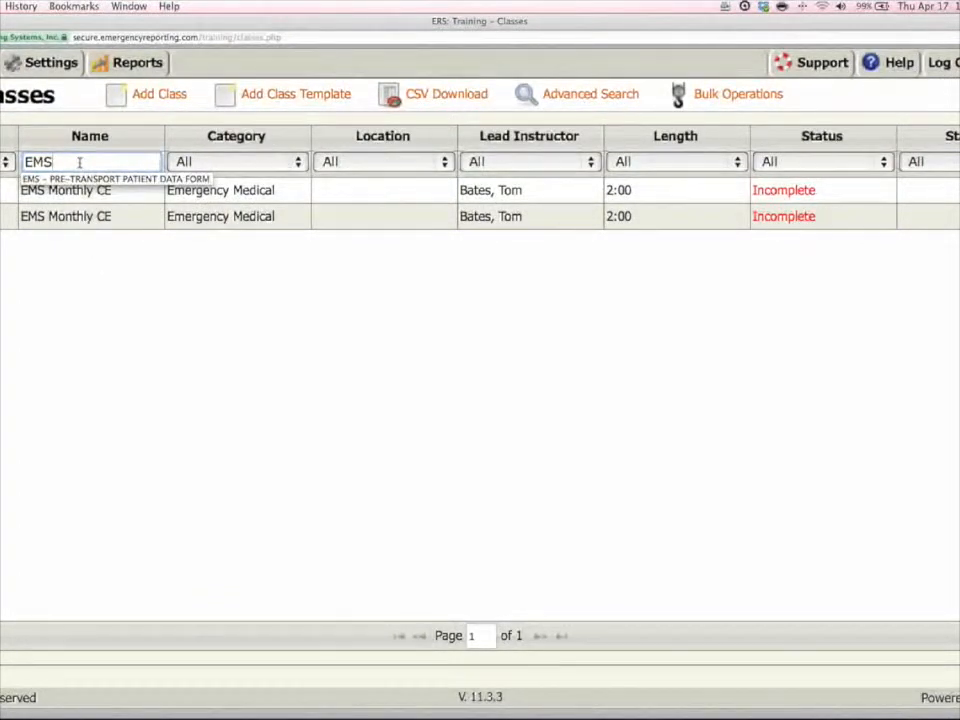
key("BackSpace")
key("BackSpace")
key("BackSpace")
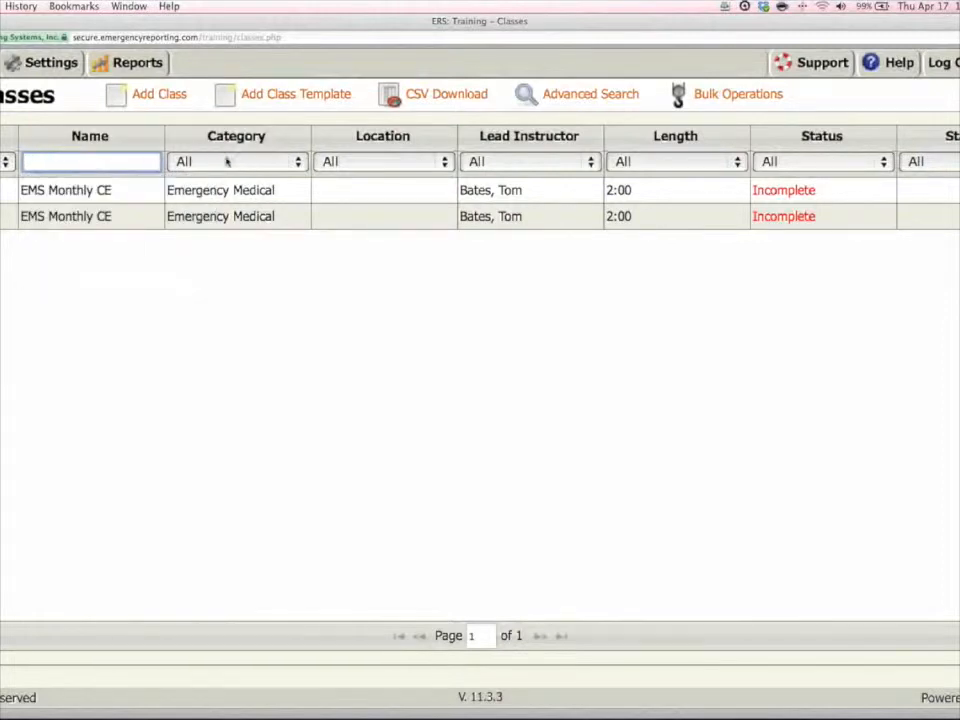
Filter the class list by the Emergency Medical category combined with the name EMS.
left_click(297, 166)
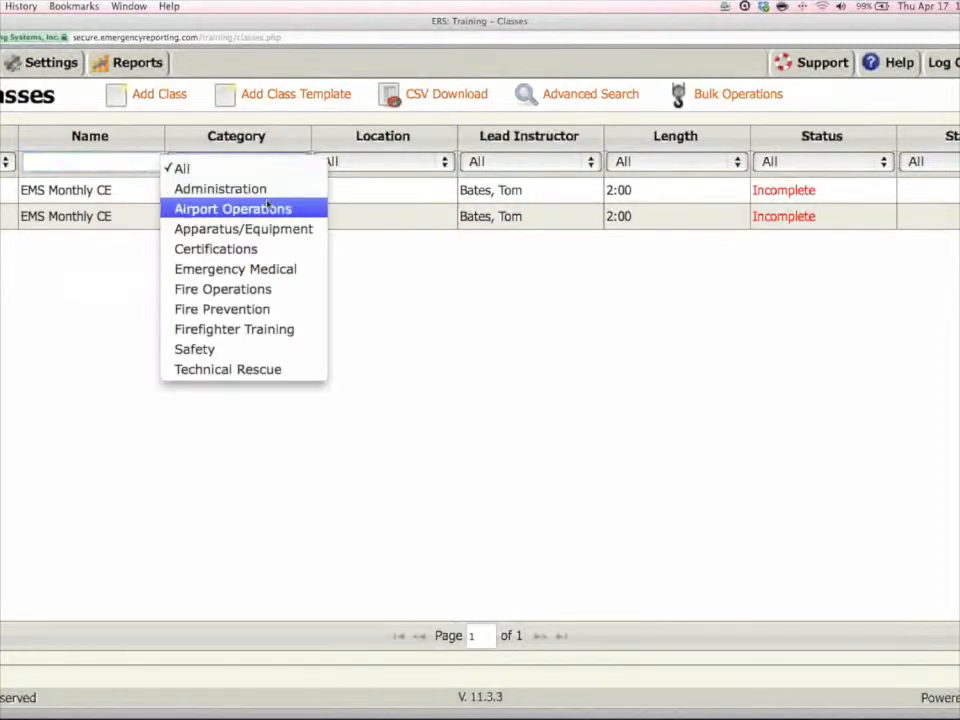
left_click(239, 271)
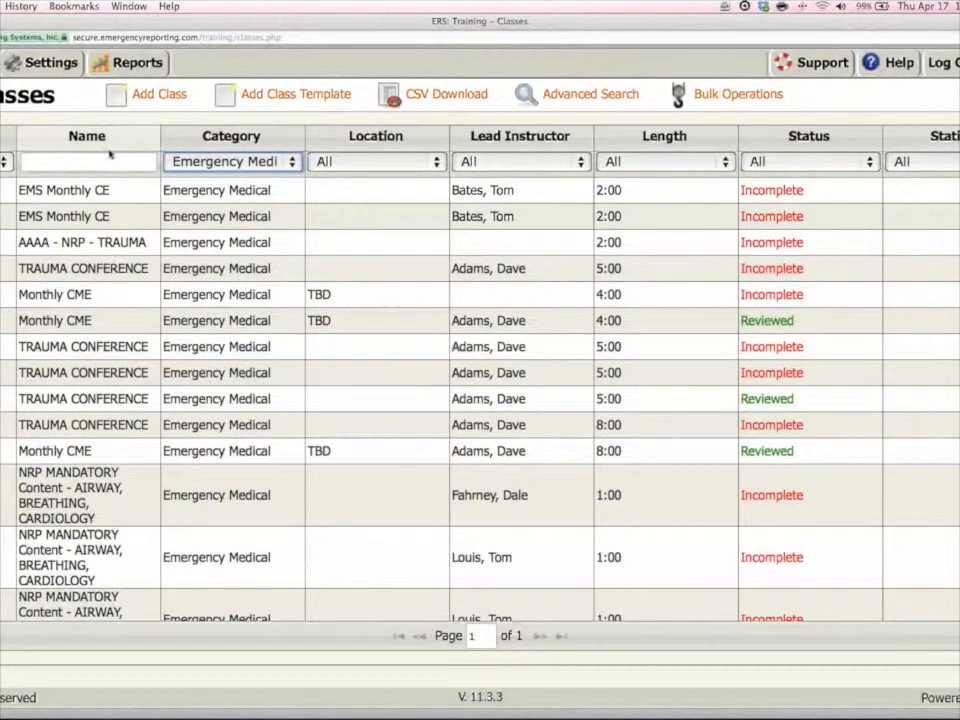
left_click(104, 158)
type("EMS - PRE-TRANSPO")
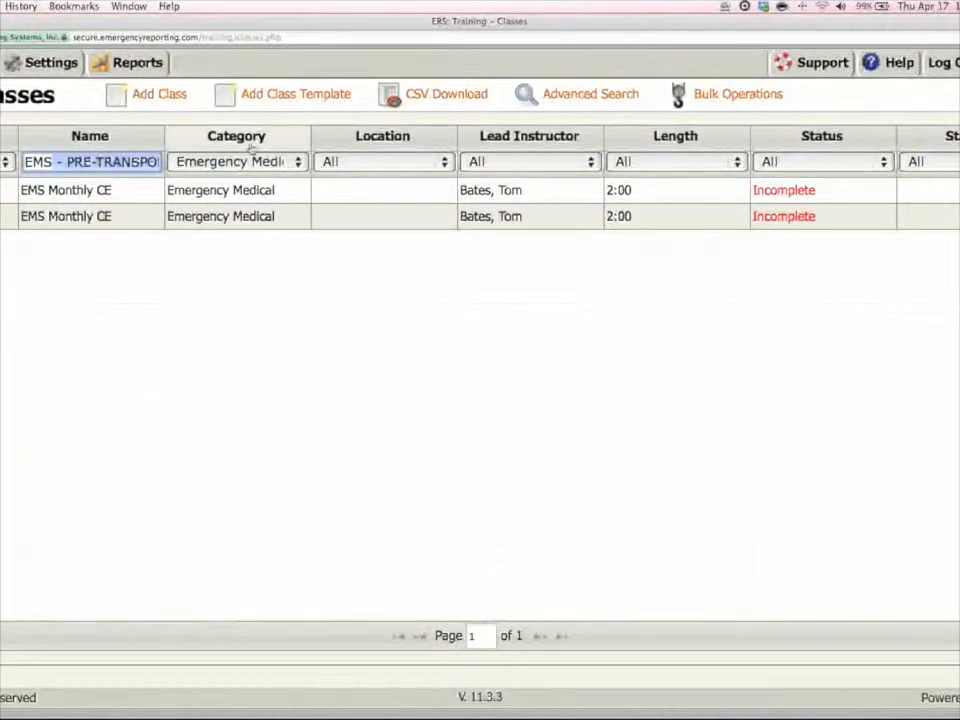
Clear the name filter and reset the category filter to All.
left_click(141, 161)
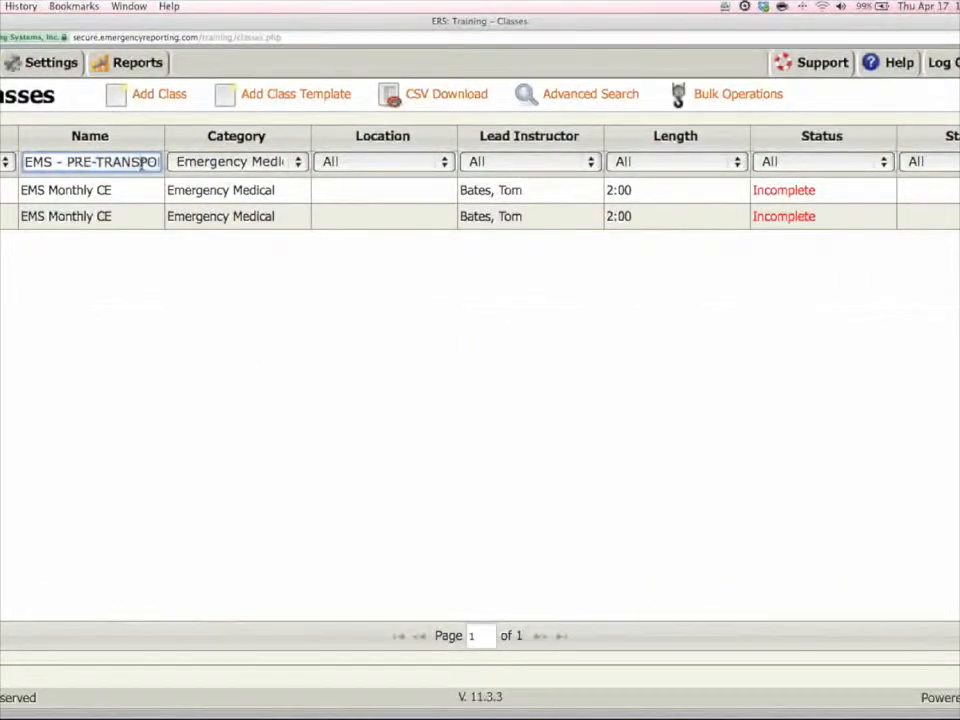
key("End")
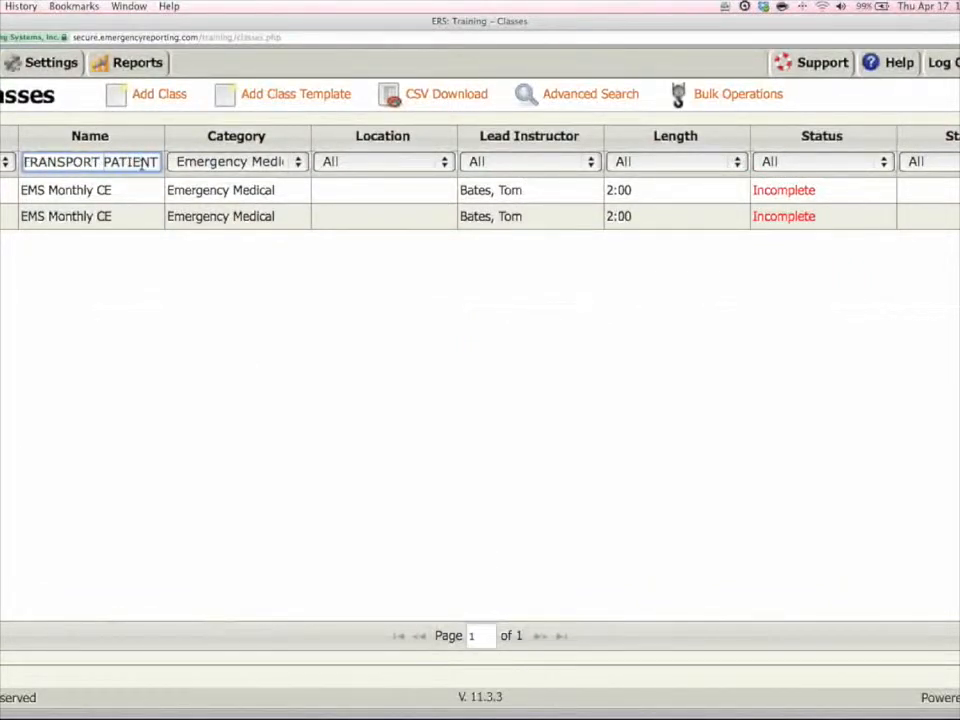
type("DATA FORM")
key("BackSpace")
key("BackSpace")
key("BackSpace")
key("BackSpace")
key("BackSpace")
key("BackSpace")
key("BackSpace")
key("BackSpace")
key("BackSpace")
key("BackSpace")
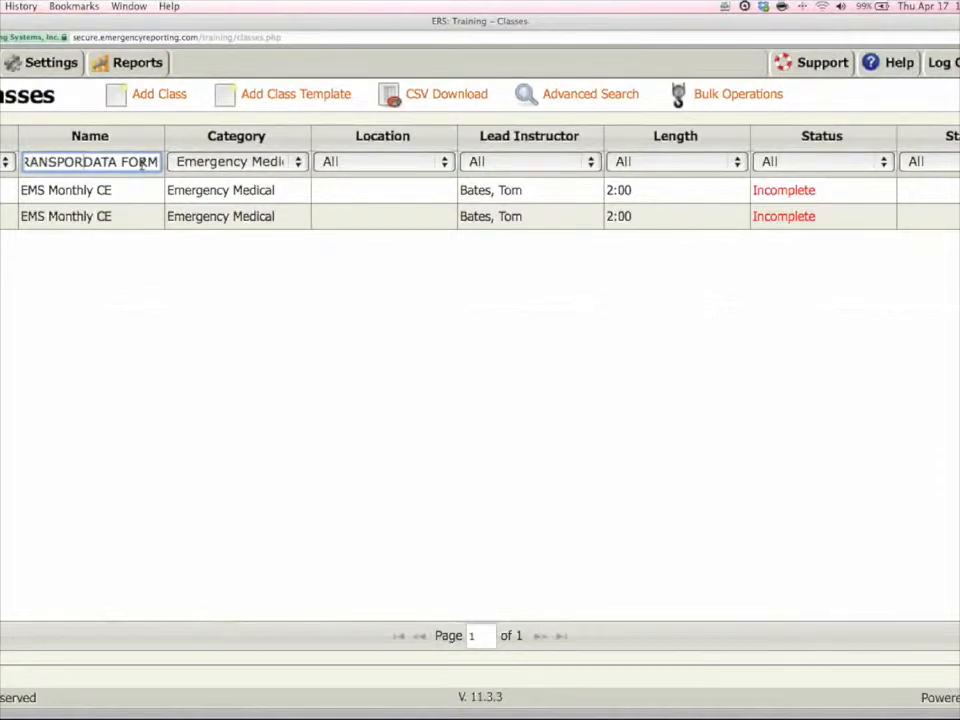
key("super+a")
key("BackSpace")
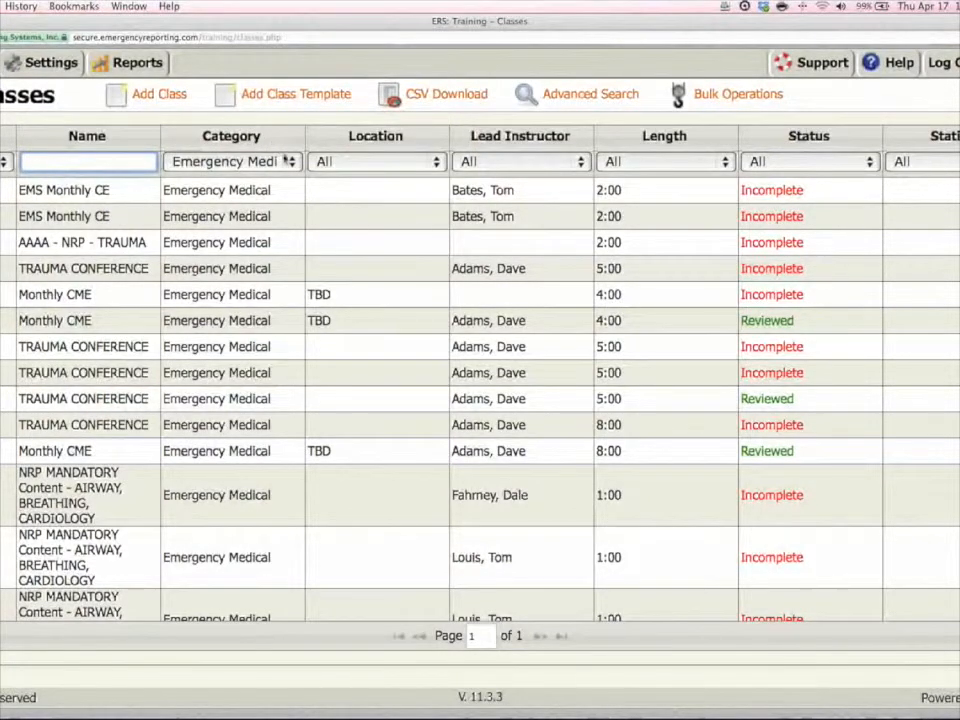
left_click(283, 158)
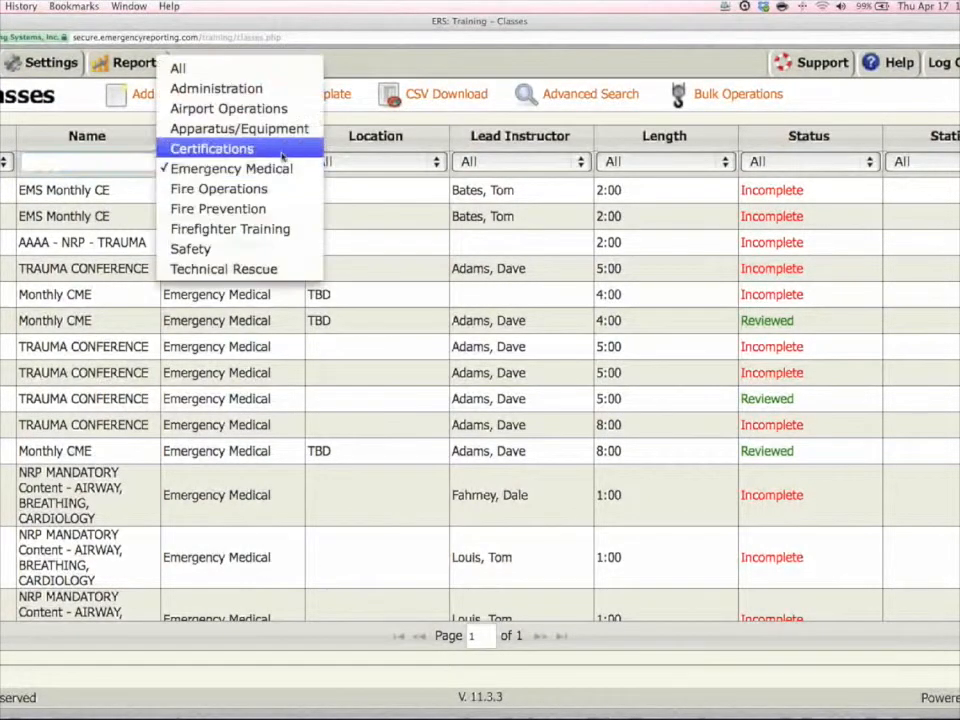
left_click(258, 70)
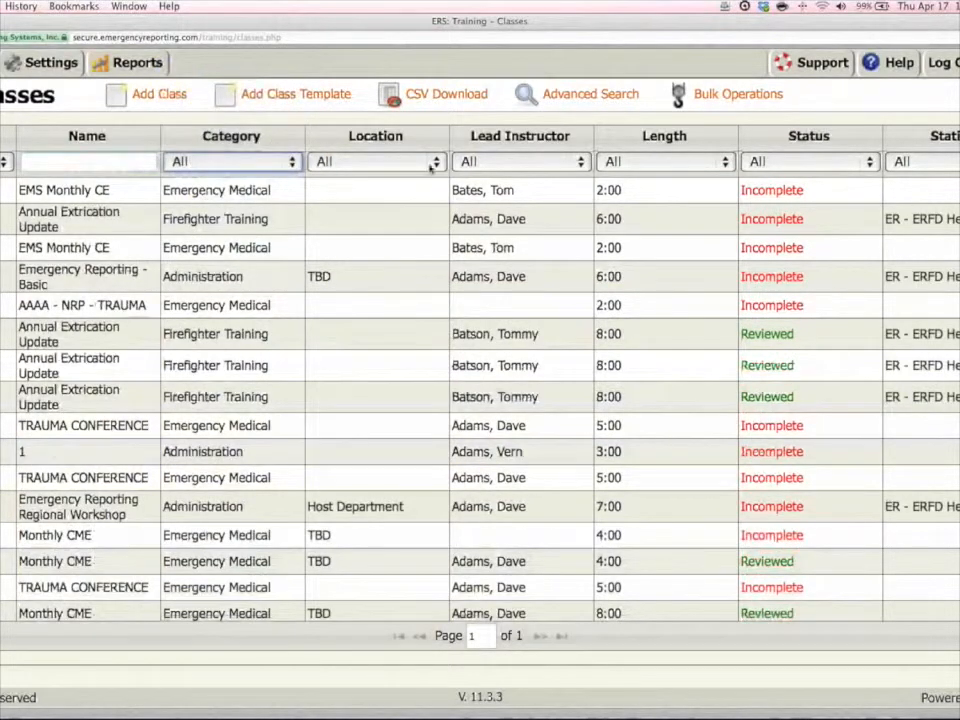
Filter the class list by the Public Safety Academy location, and reset the location filter to All.
left_click(437, 162)
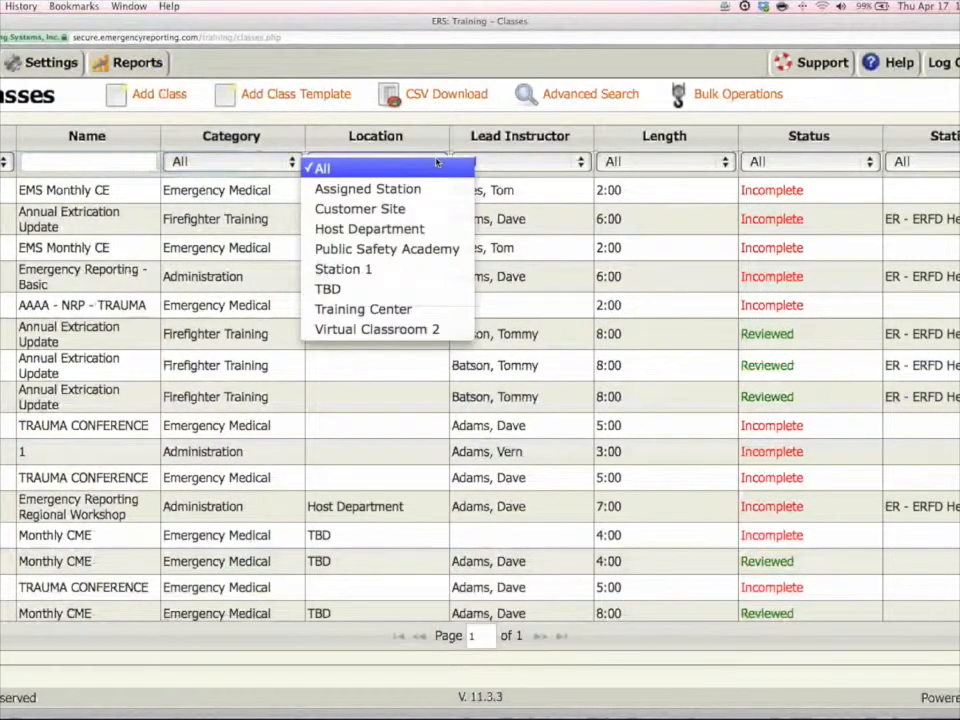
left_click(400, 250)
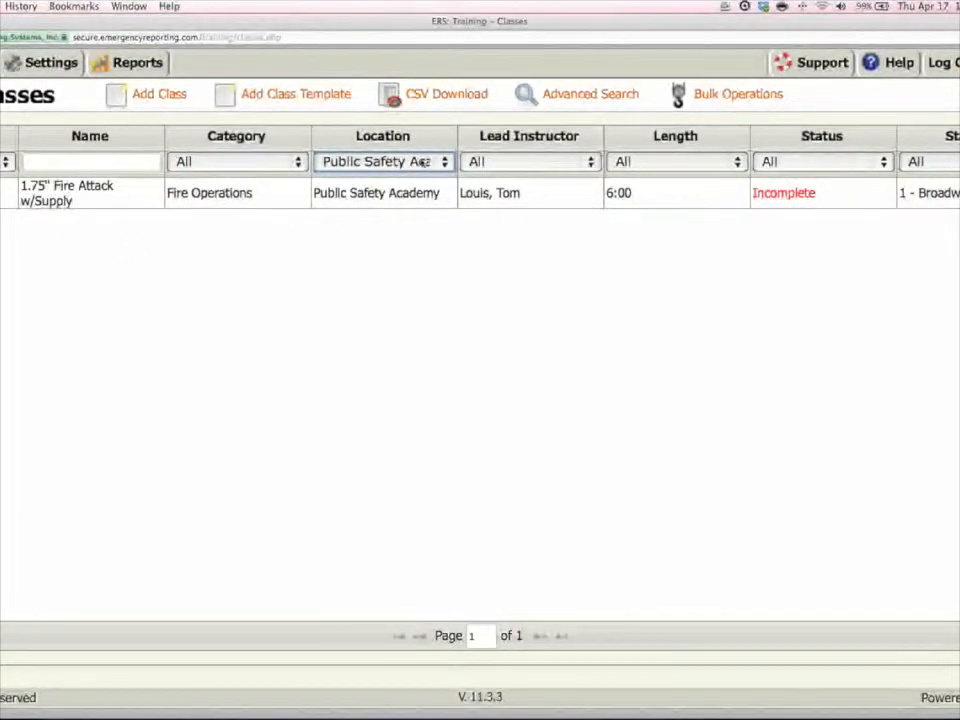
left_click(443, 162)
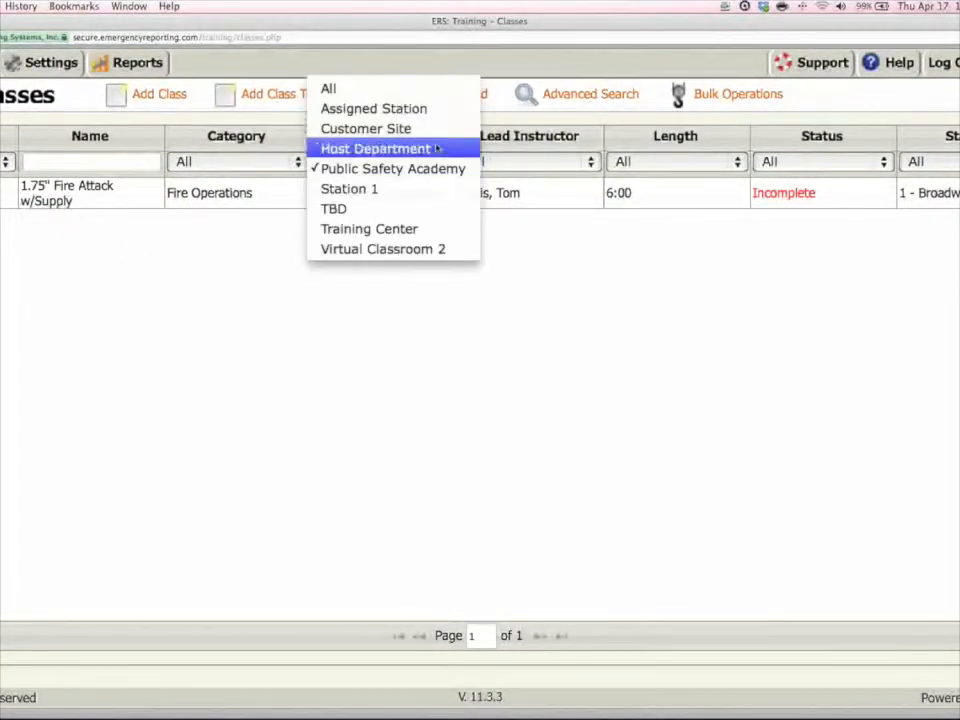
left_click(426, 93)
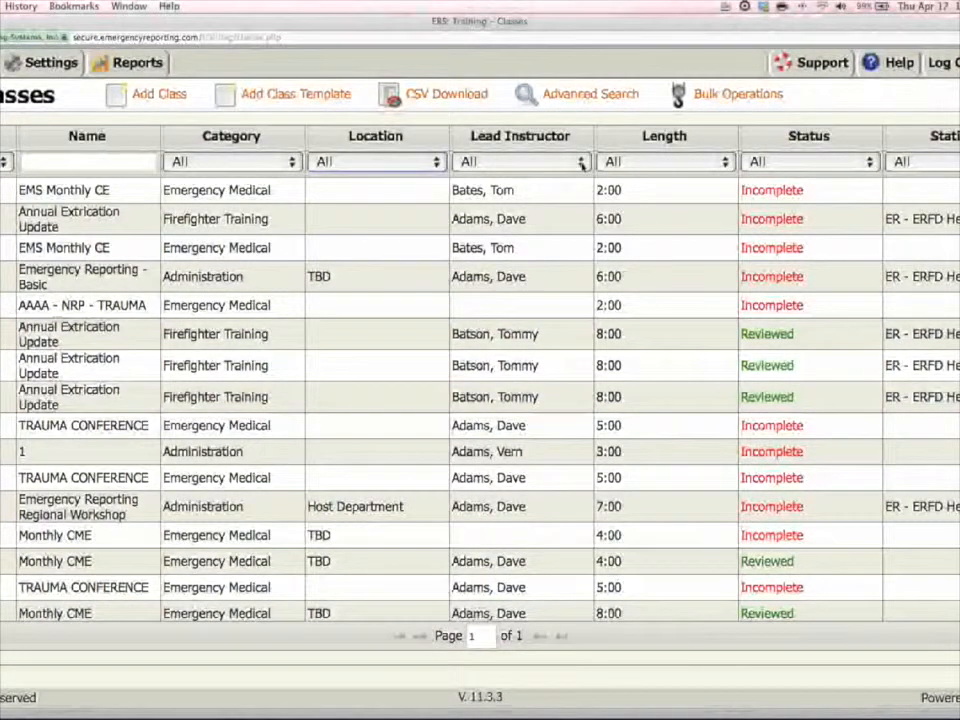
Filter the class list by one lead instructor, the one of the reviewed Annual Extrication Update classes, and reset the filter to All.
left_click(582, 161)
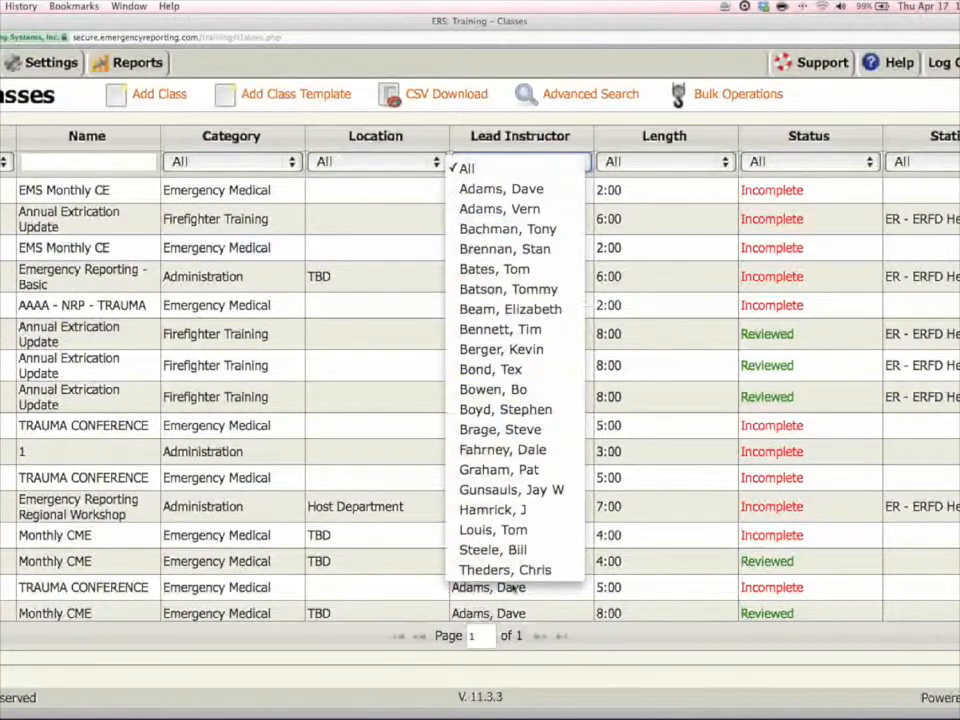
left_click(528, 290)
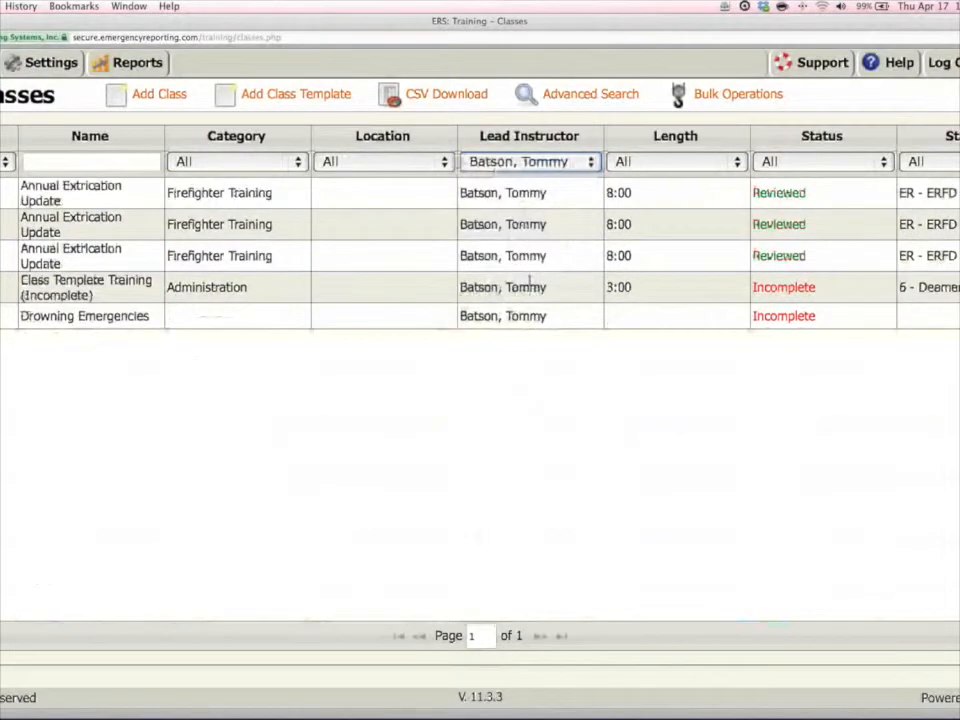
left_click(590, 163)
left_click(553, 52)
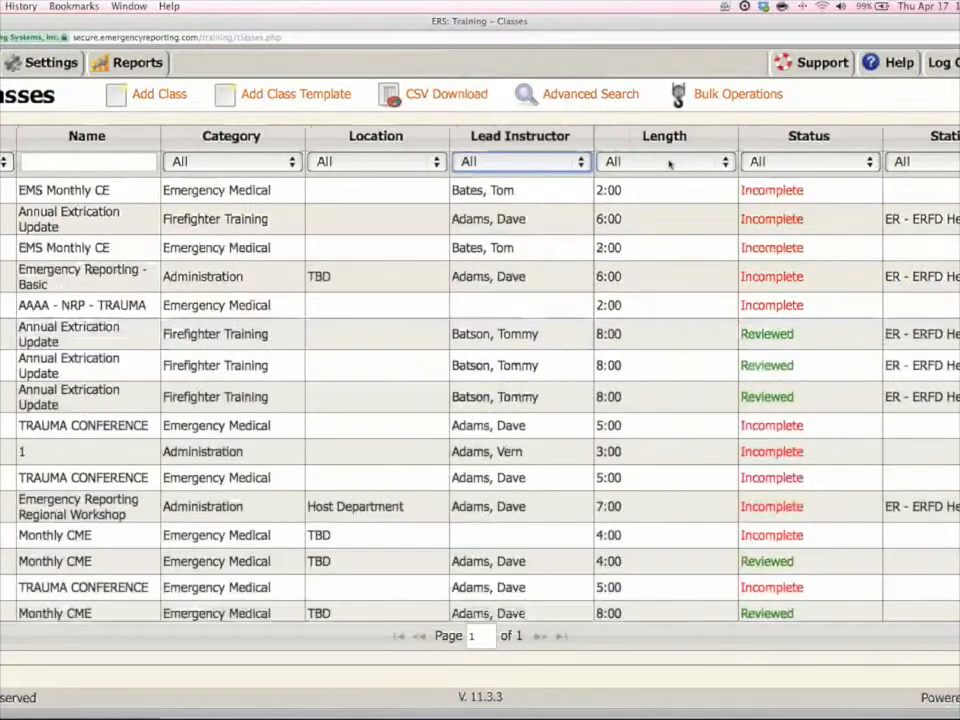
Sort the classes by length in ascending, descending and again ascending order.
left_click(665, 136)
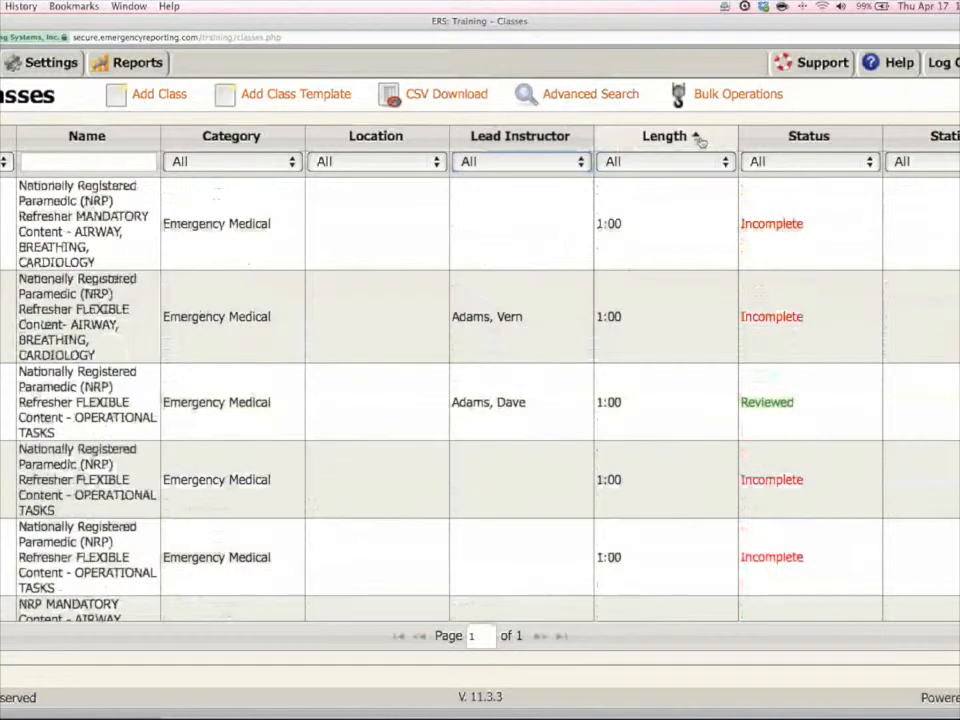
left_click(697, 140)
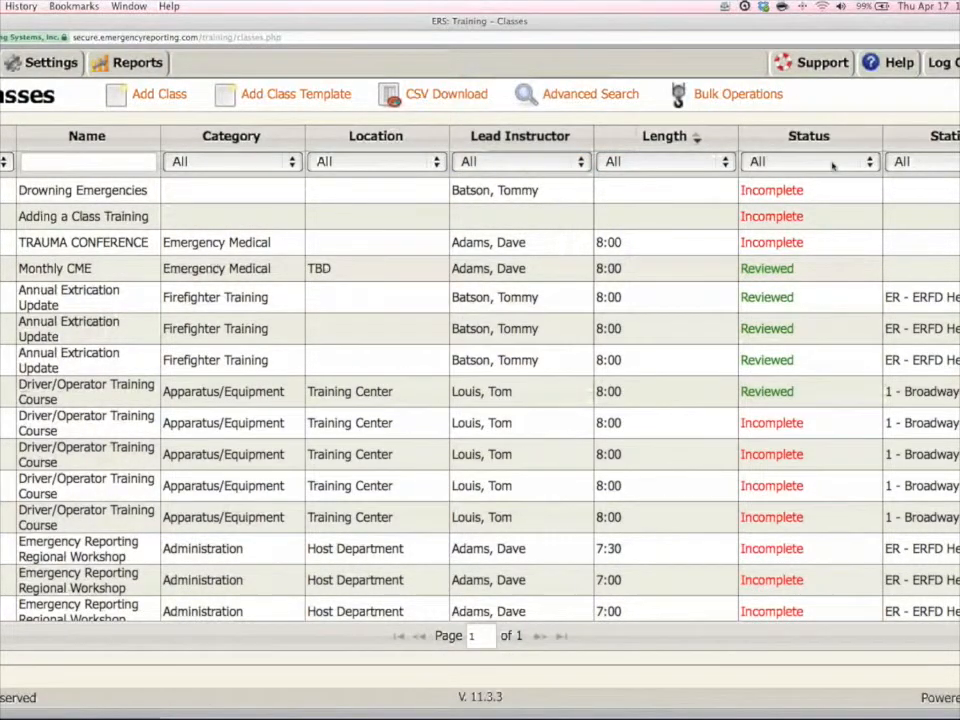
left_click(706, 141)
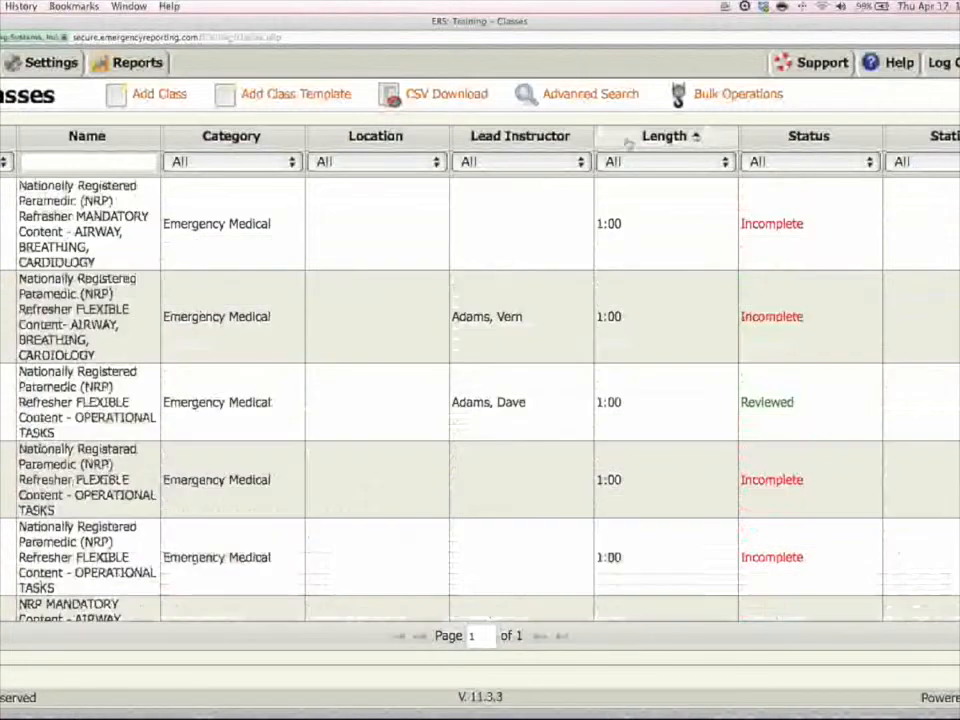
Sort the classes by date with the newest first, and filter the list by the Incomplete status.
left_click(5, 136)
left_click(5, 136)
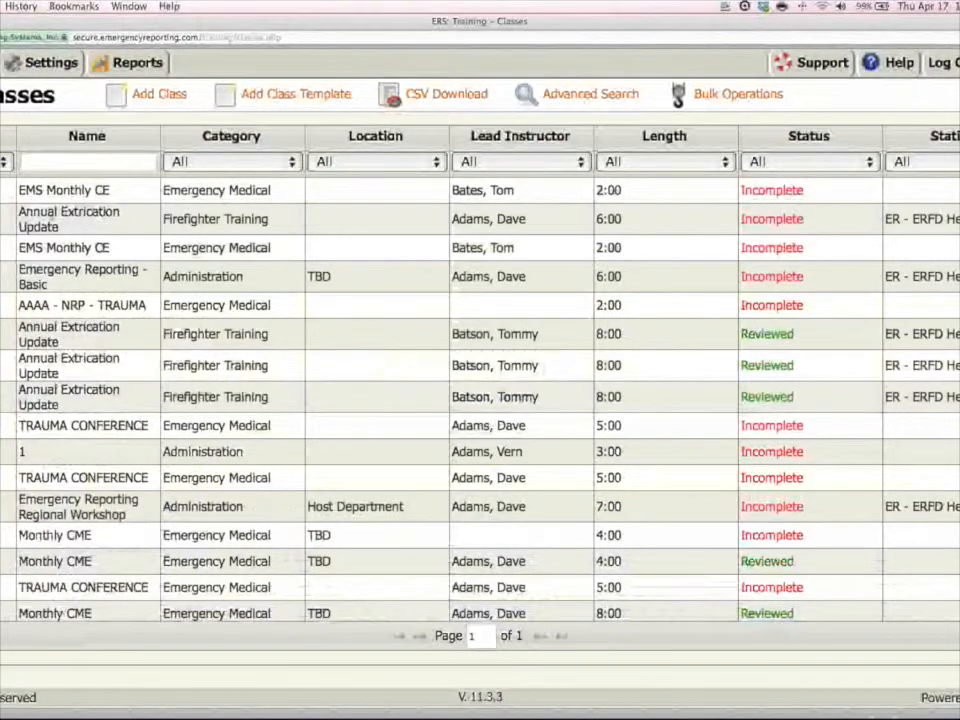
left_click(870, 163)
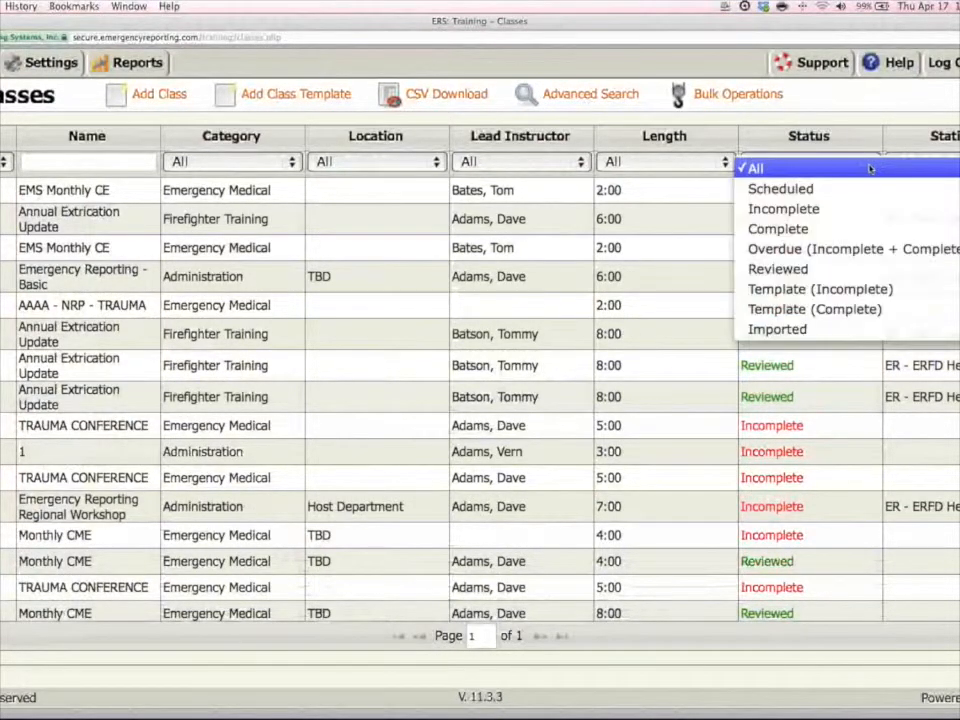
left_click(816, 208)
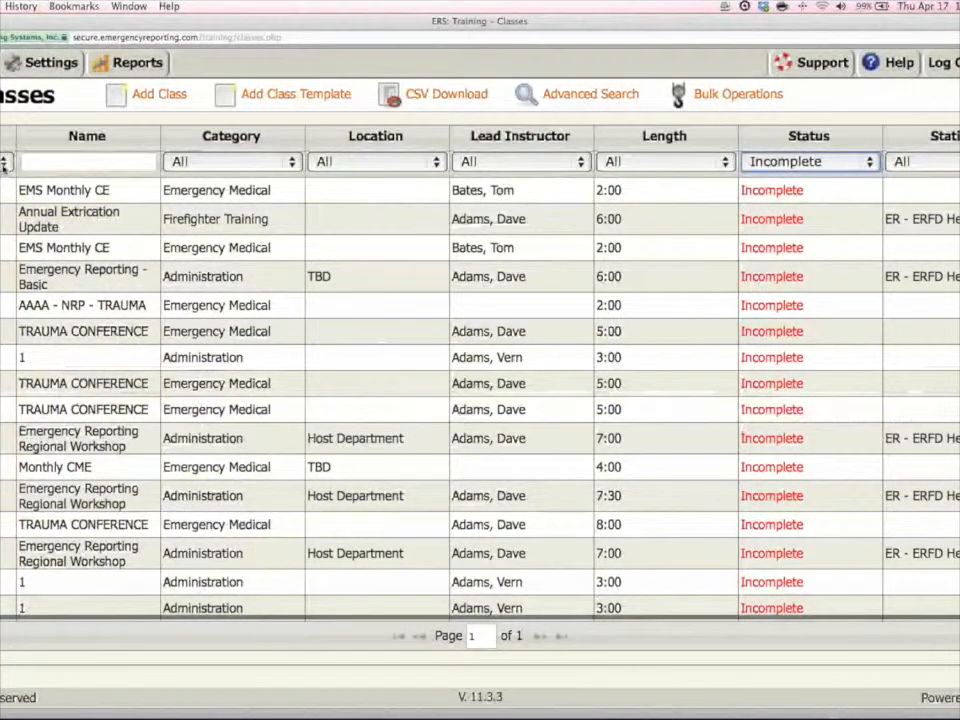
Widen the date range of the class list and filter it by the Template (Complete) status.
left_click(4, 165)
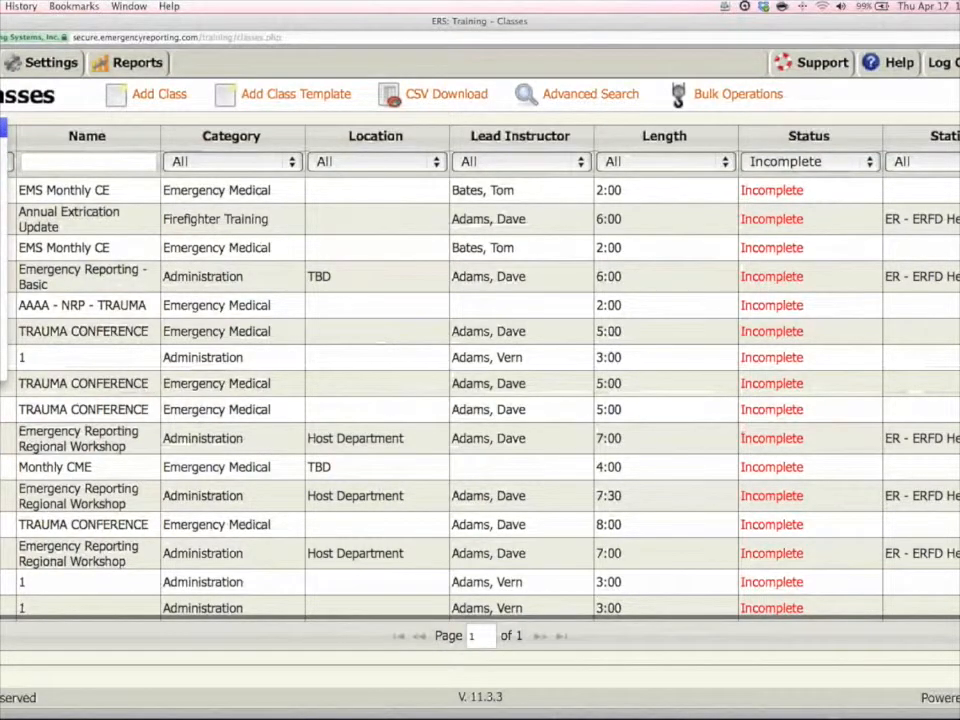
left_click(4, 127)
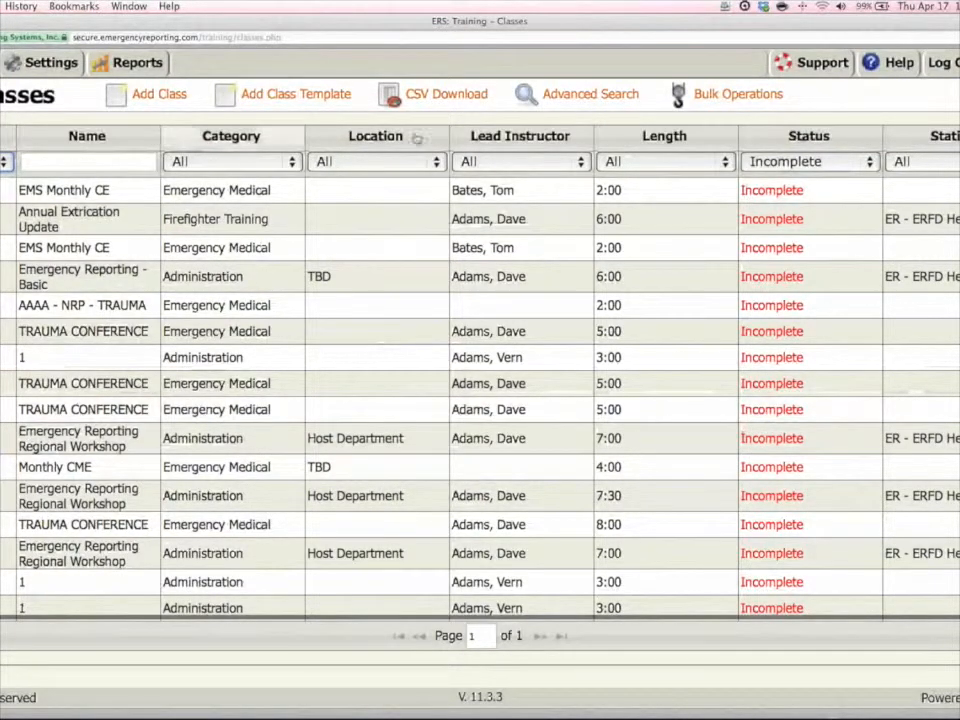
left_click(848, 165)
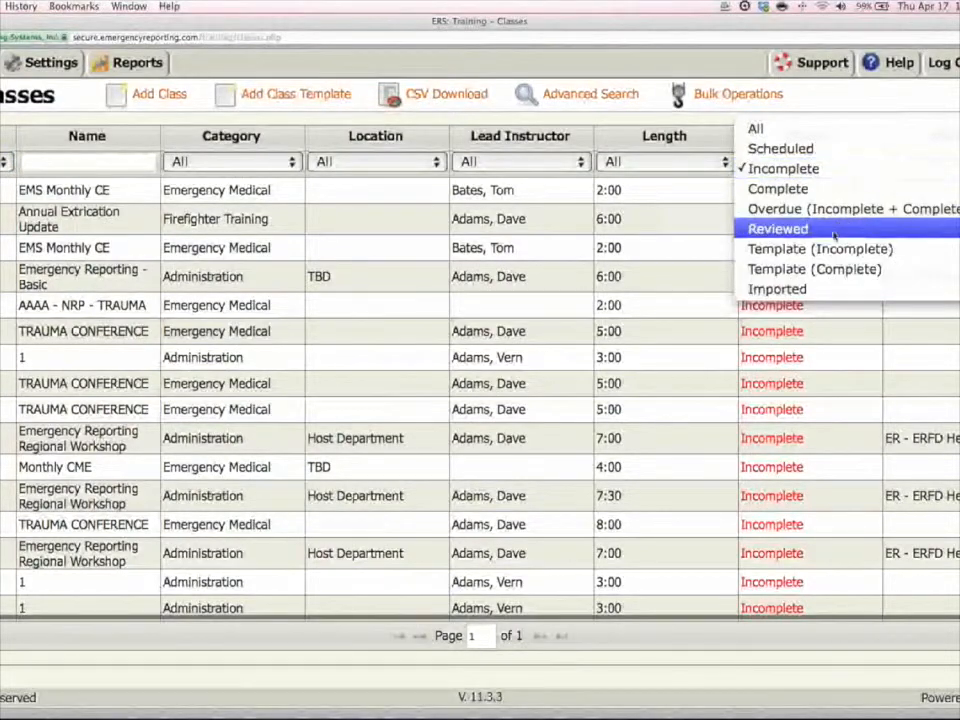
left_click(832, 272)
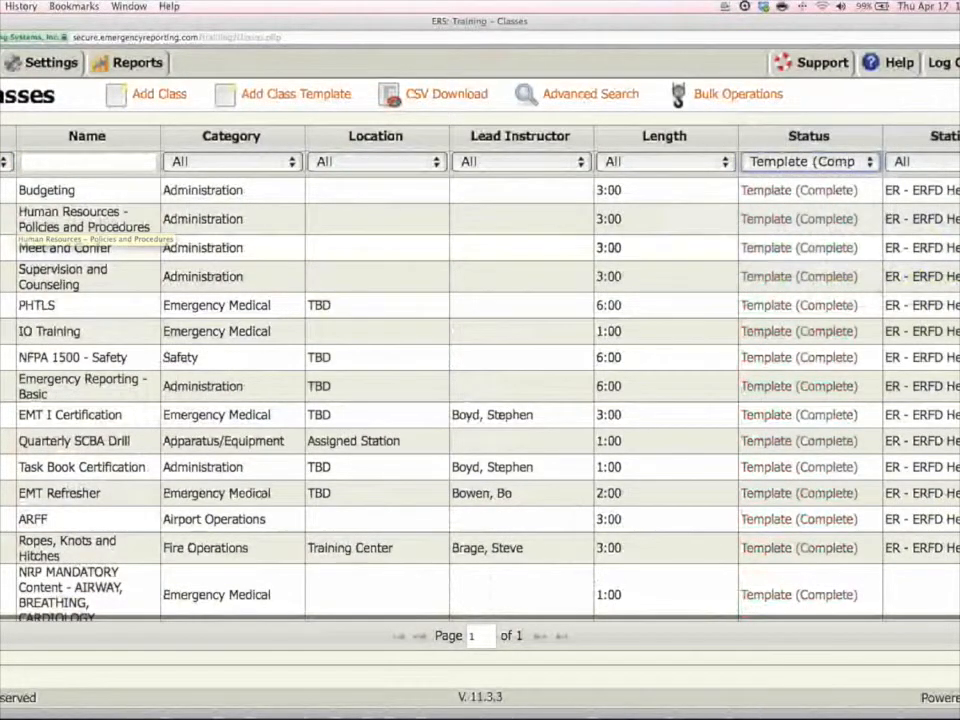
Narrow the template list's date range to Last 90 Days, and widen it again to the range's first option.
left_click(3, 208)
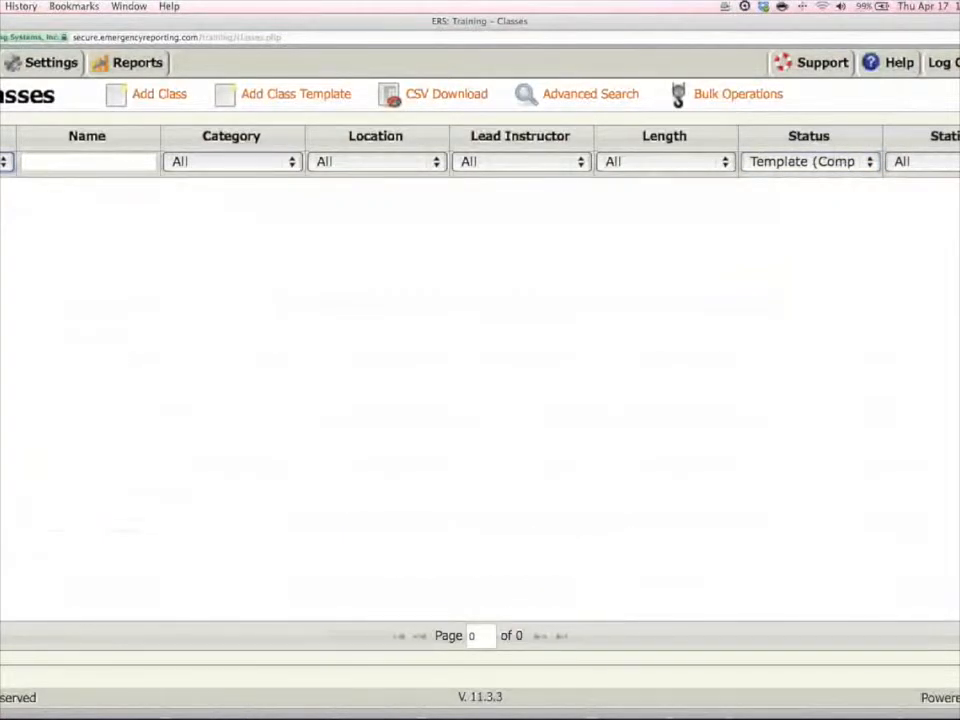
left_click(3, 162)
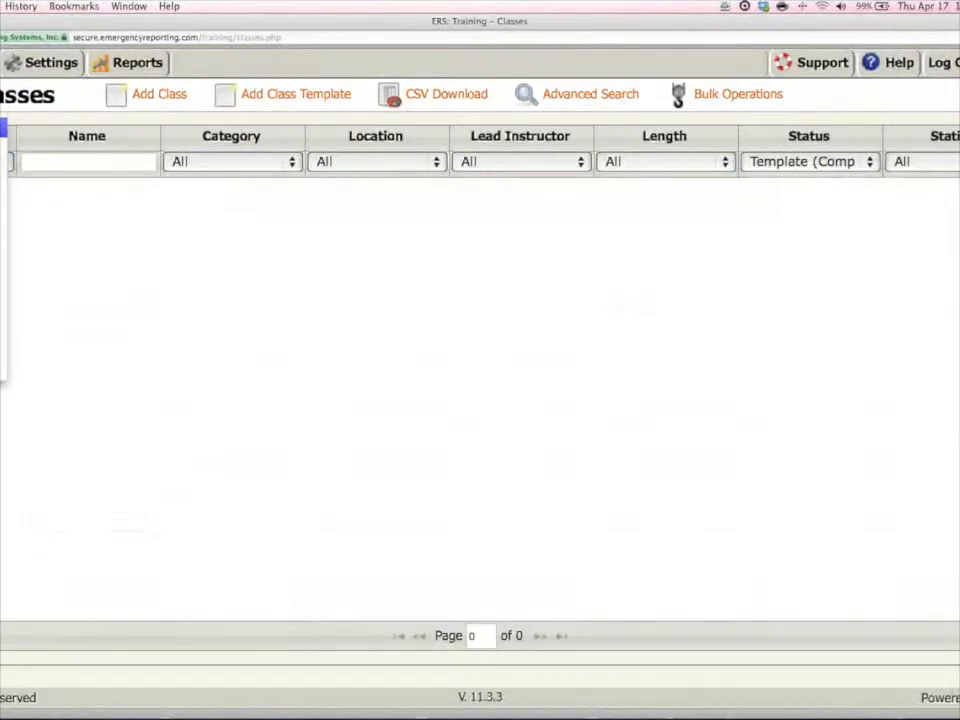
left_click(3, 127)
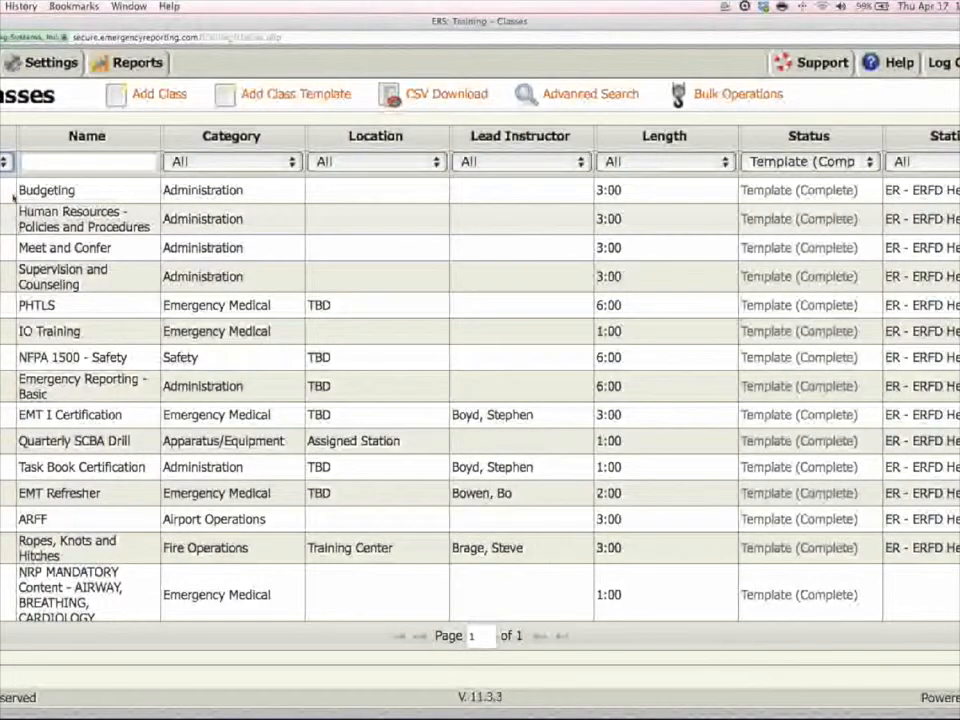
Reset the status filter to All, look through the classes, and return the date range to Last 90 Days.
left_click(3, 162)
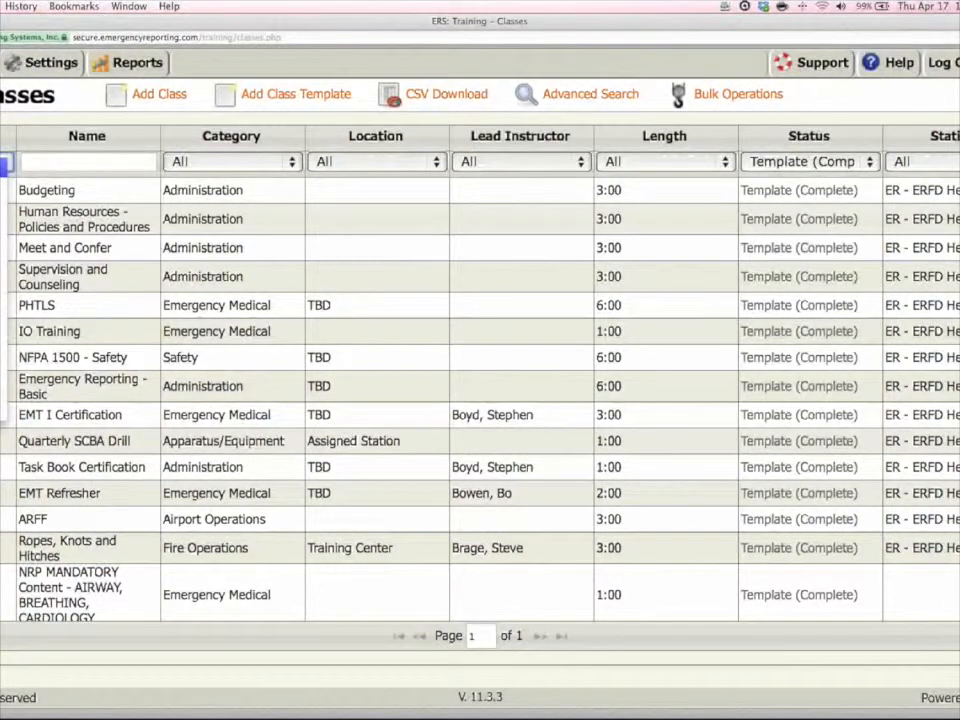
left_click(866, 162)
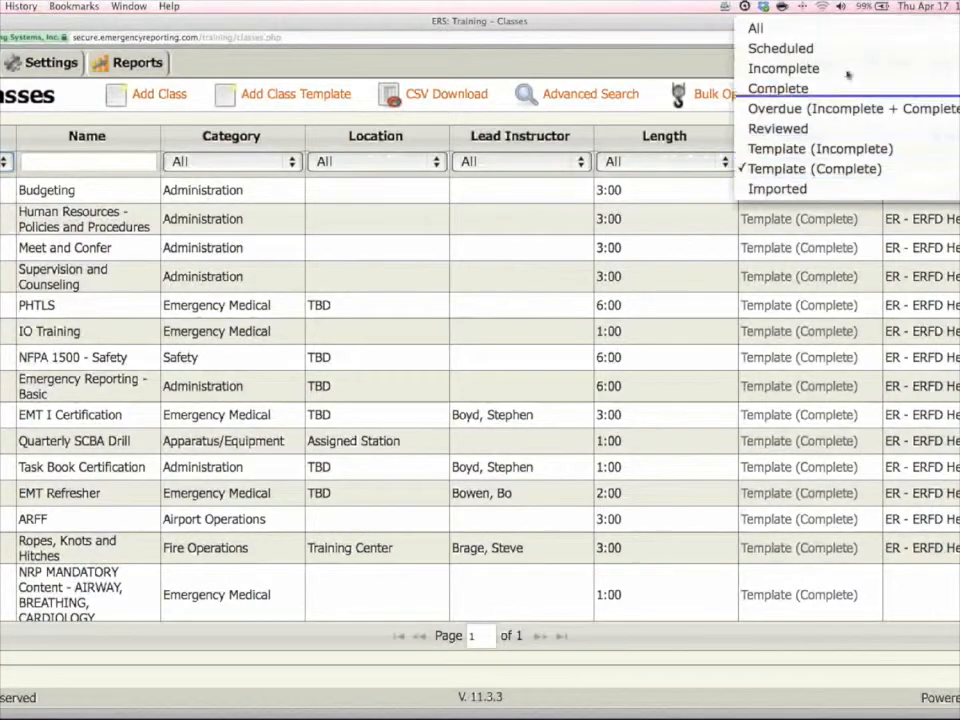
left_click(852, 32)
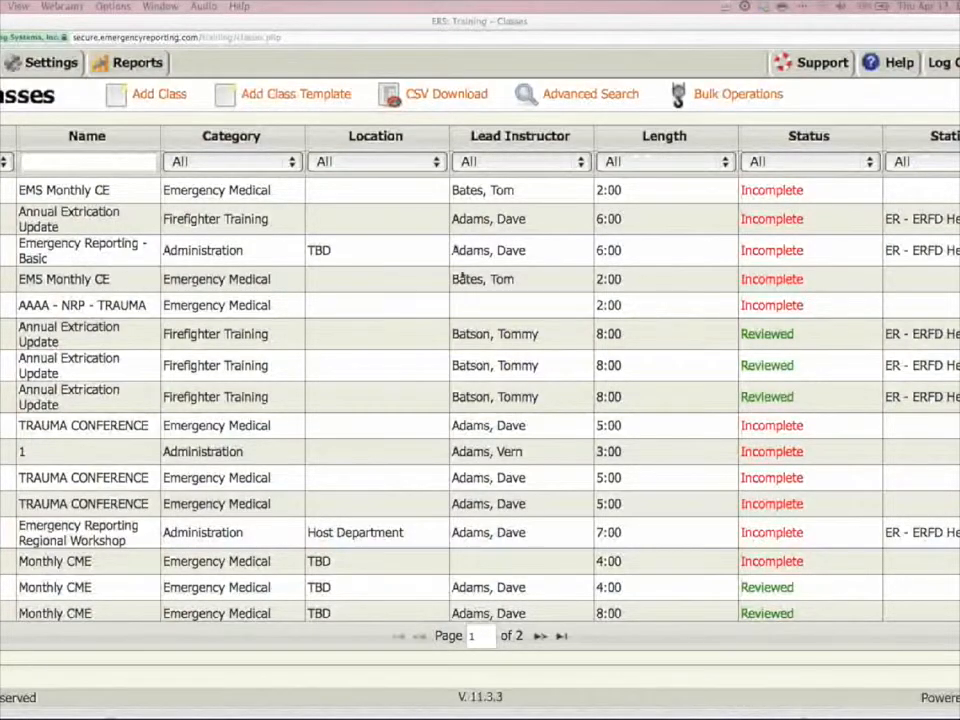
scroll(463, 276, "down", 15)
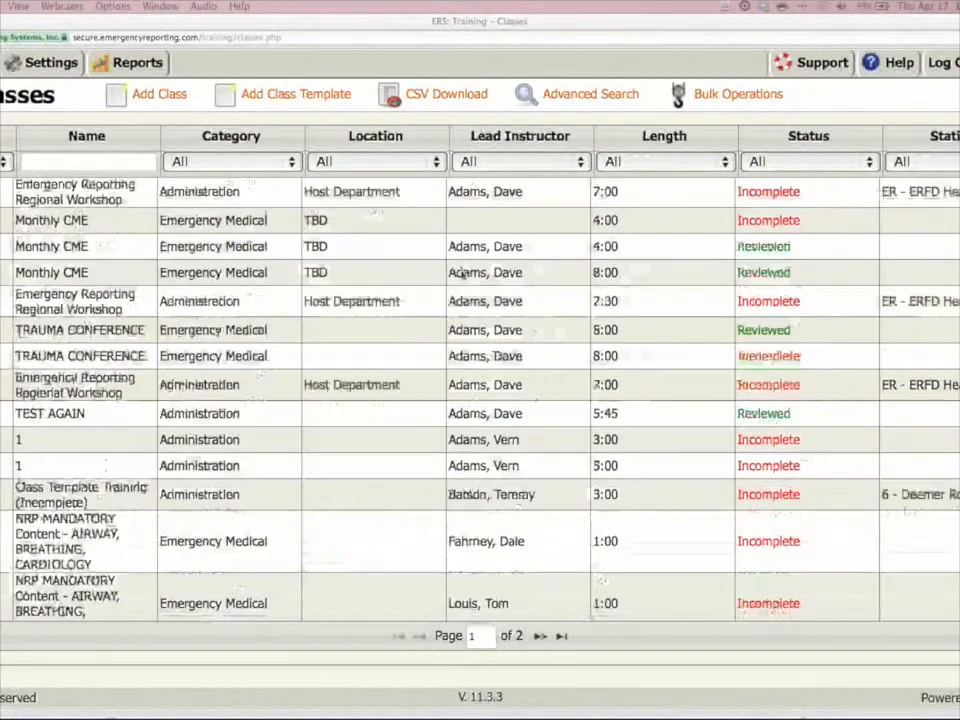
scroll(463, 276, "down", 10)
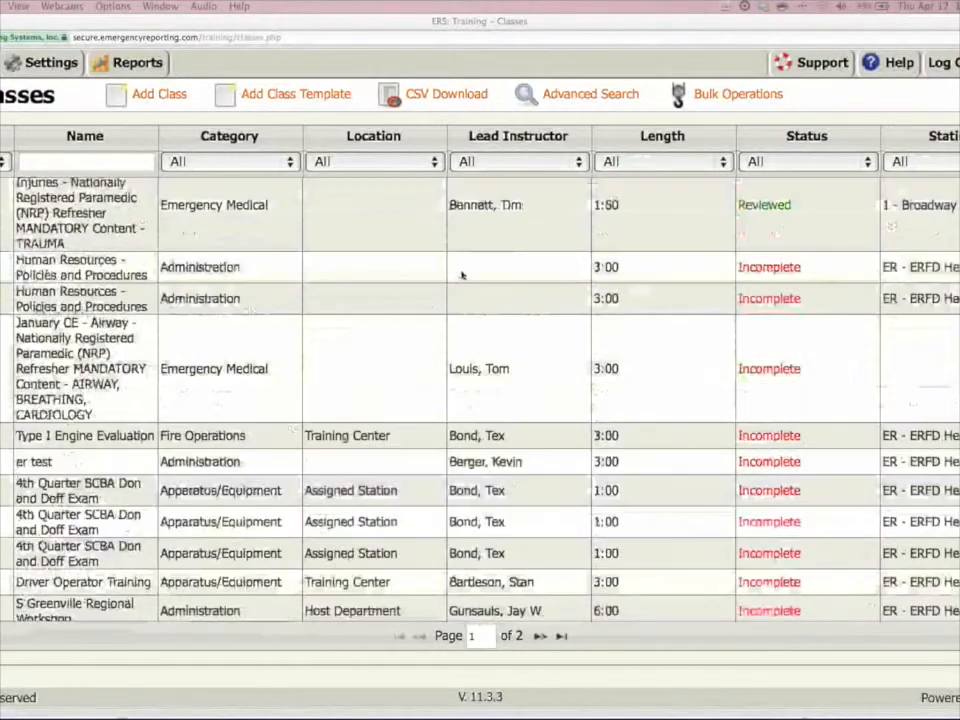
scroll(462, 274, "up", 5)
scroll(462, 274, "up", 5)
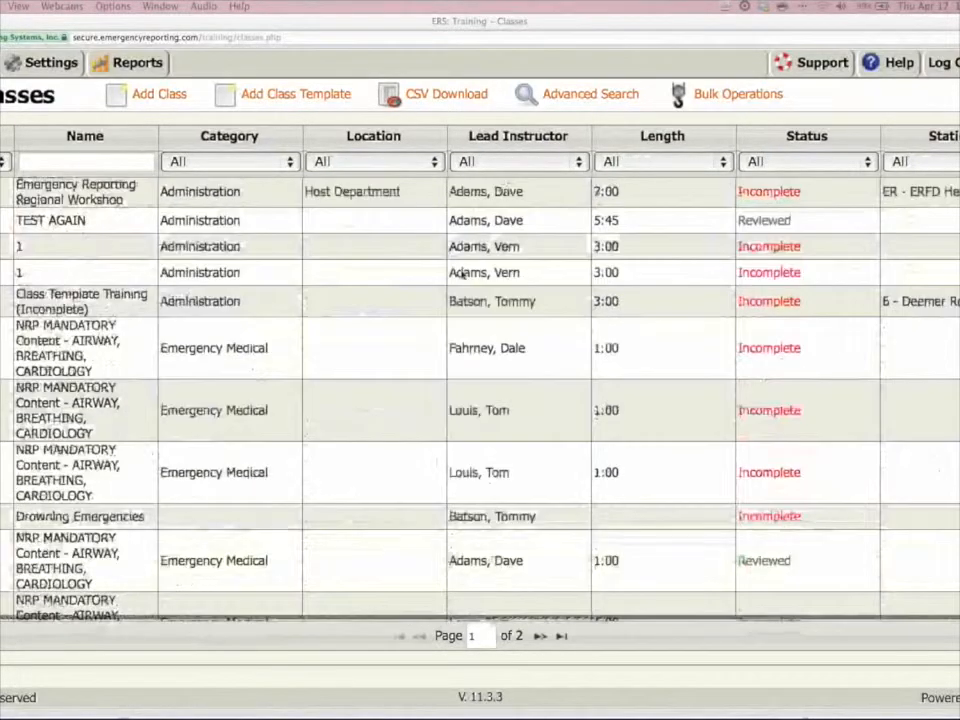
scroll(463, 274, "up", 5)
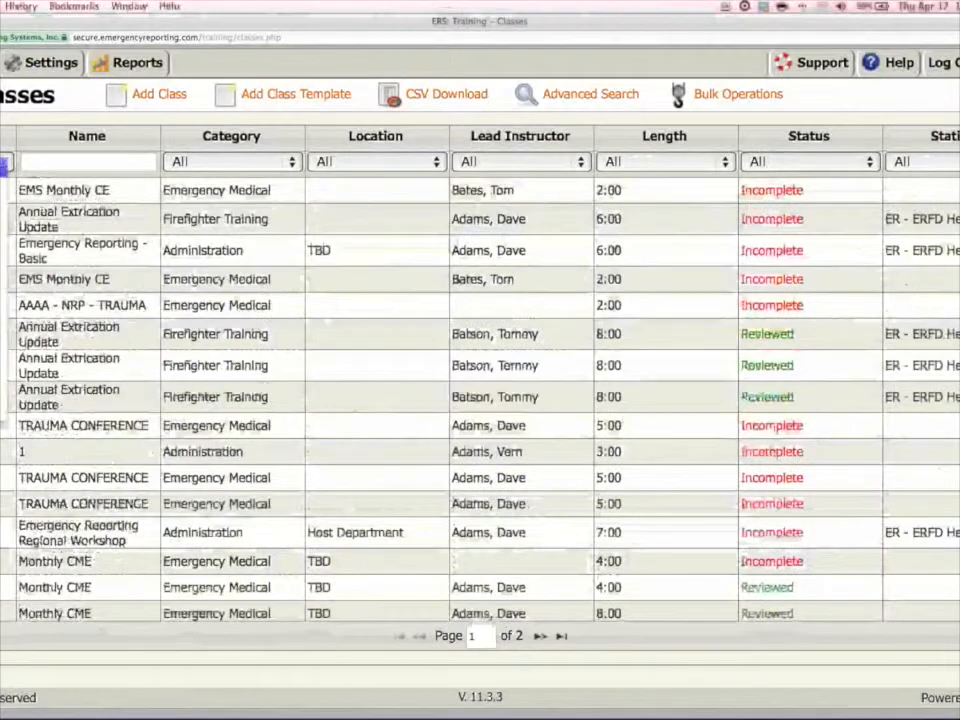
left_click(3, 208)
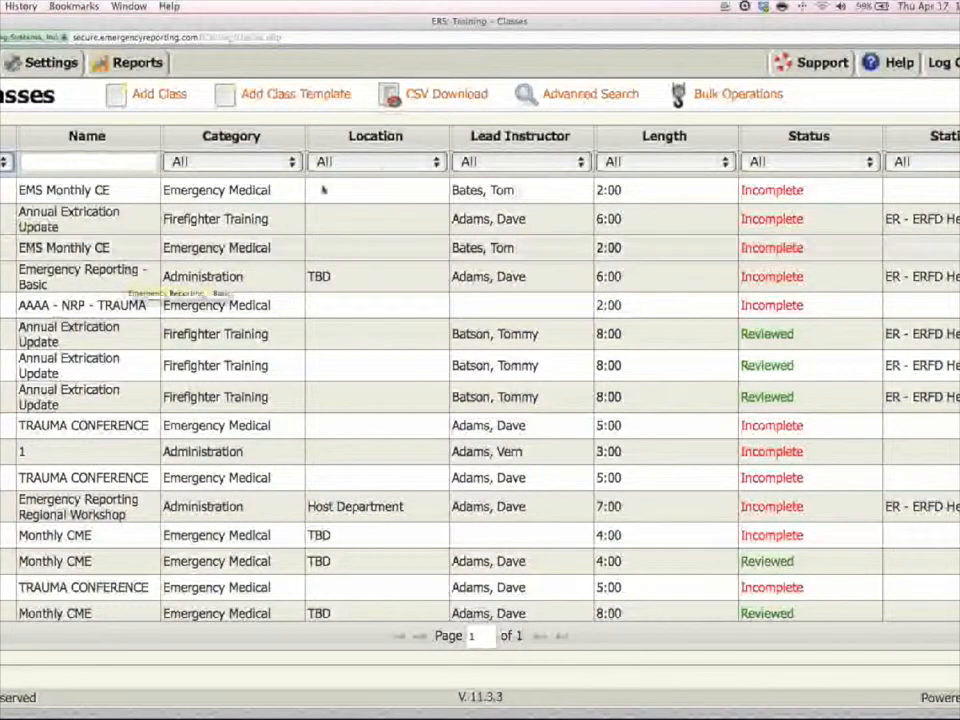
View the CSV download choices for the displayed classes, and switch to Excel to look across the TrainingClassInfo CSV file.
left_click(450, 97)
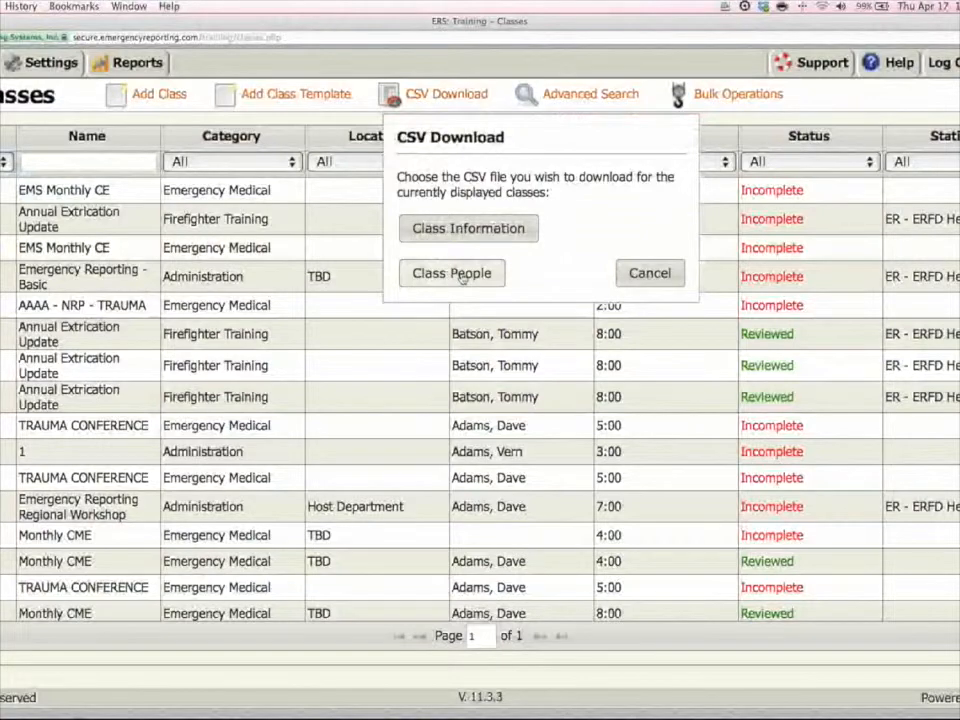
mouse_move(523, 690)
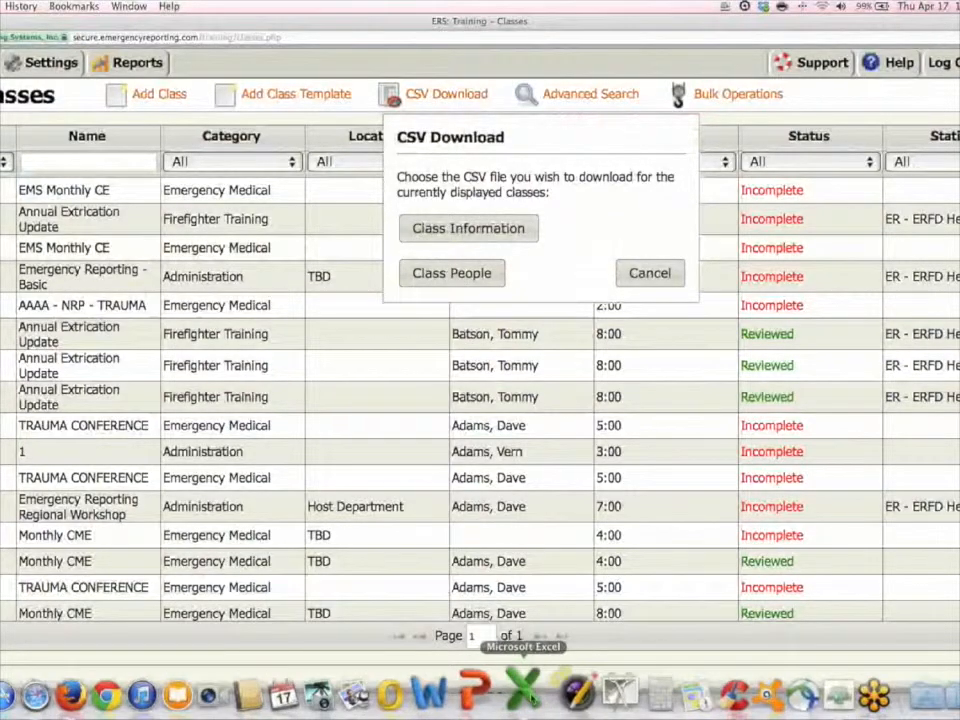
left_click(522, 690)
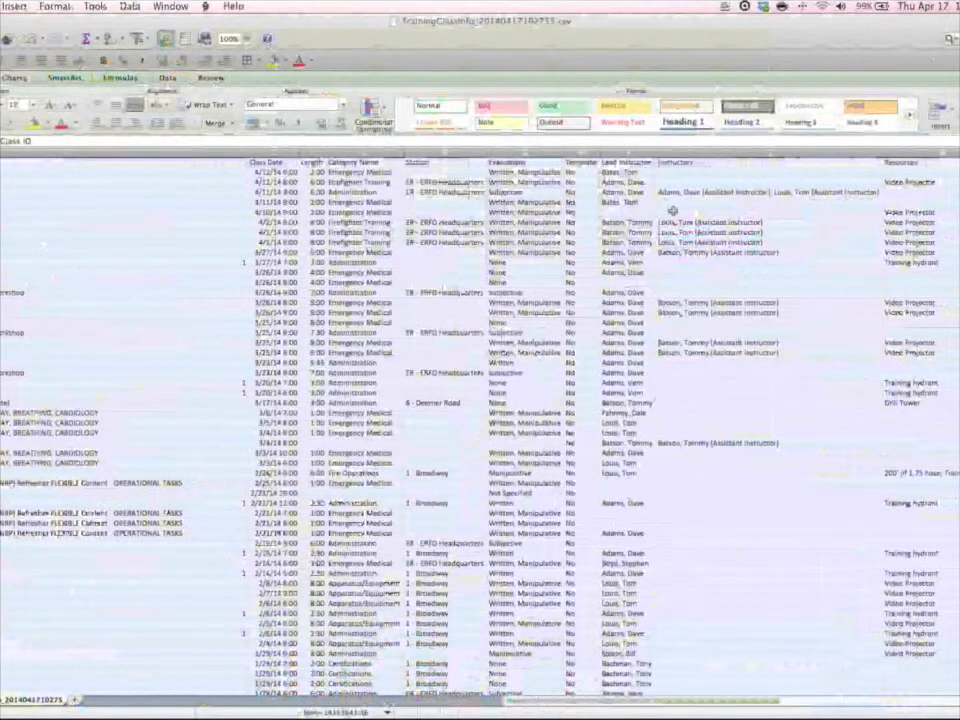
scroll(675, 212, "right", 10)
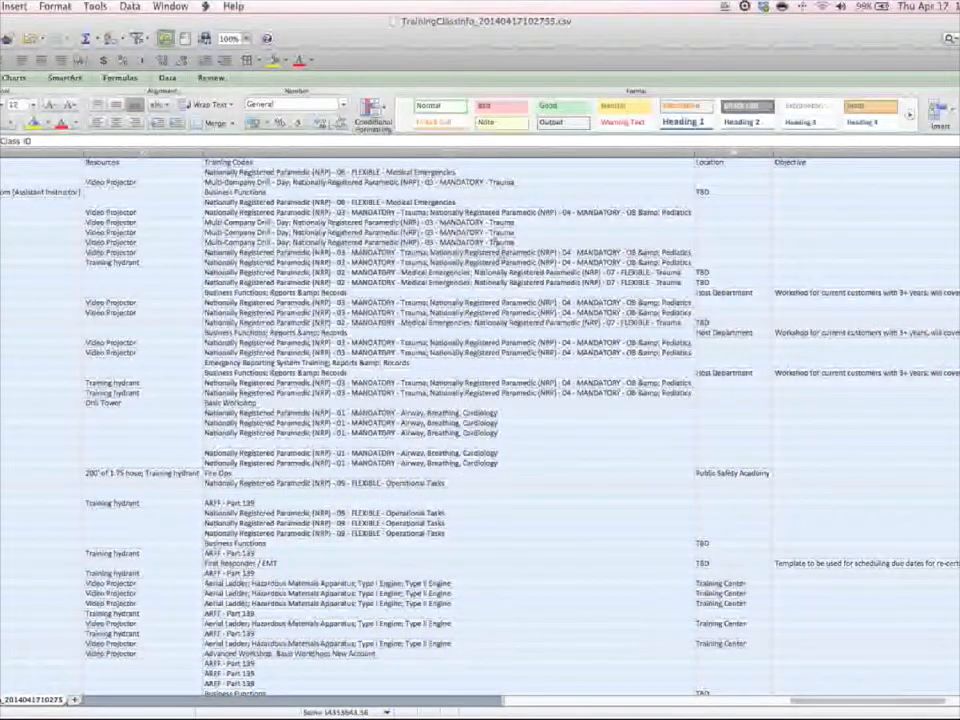
scroll(500, 255, "right", 10)
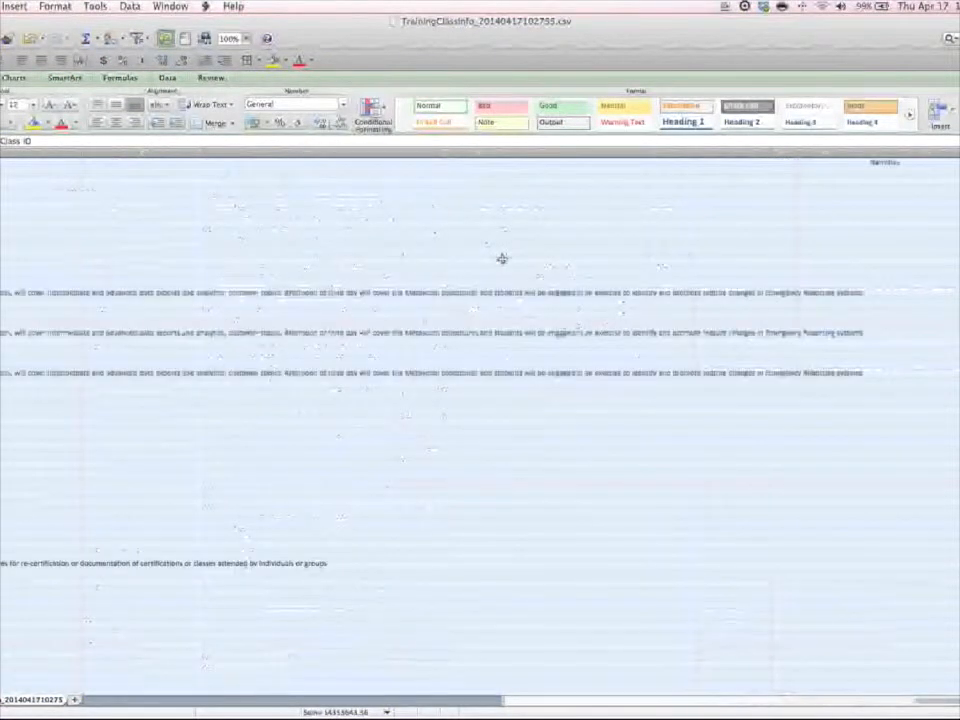
scroll(501, 259, "left", 5)
scroll(501, 259, "left", 10)
Enlarge the sheet to 300% zoom and examine its columns from the class name to the lead instructor.
left_click(246, 38)
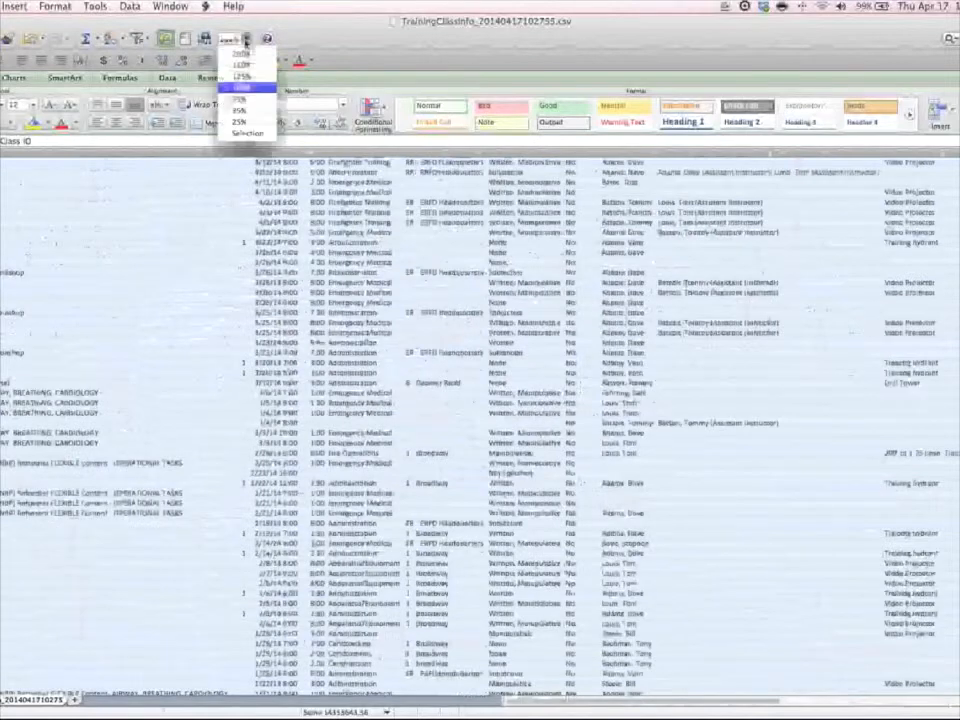
left_click(248, 55)
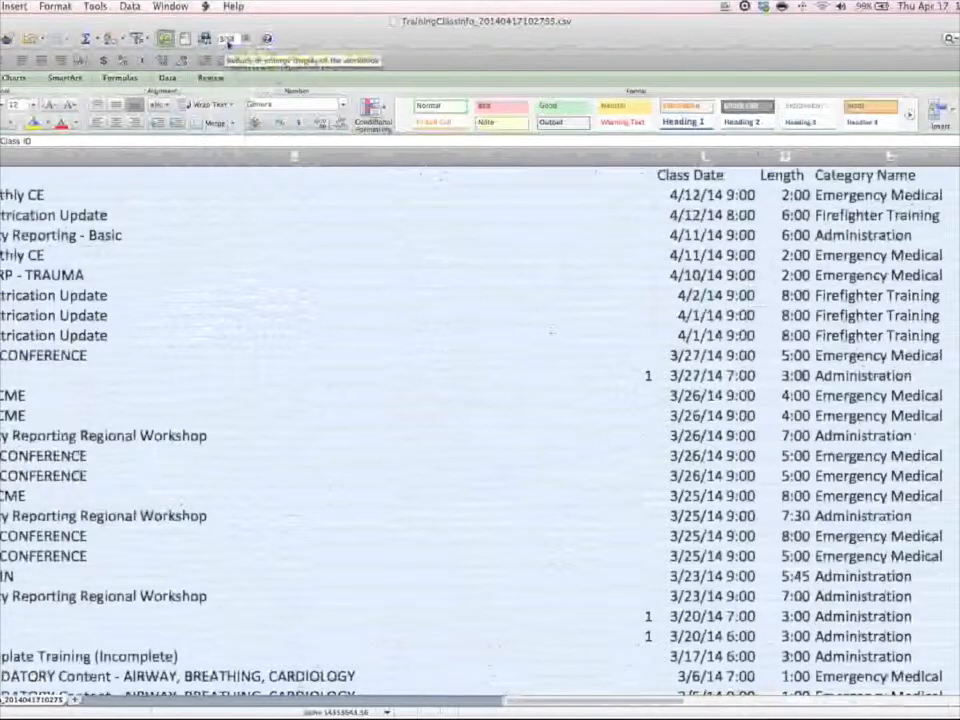
key("Return")
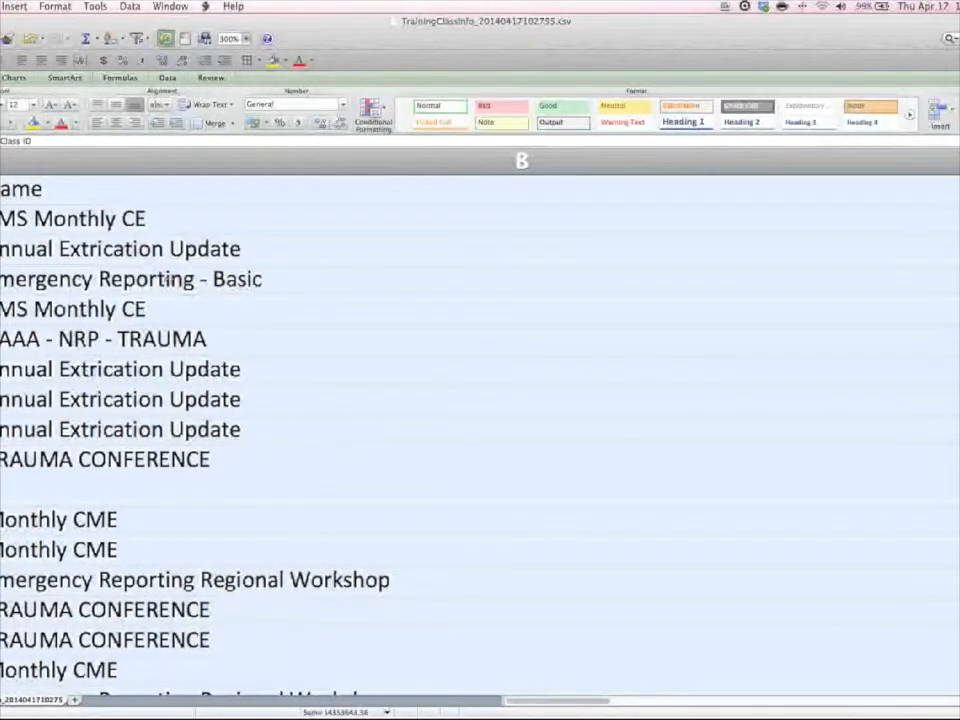
scroll(166, 281, "right", 10)
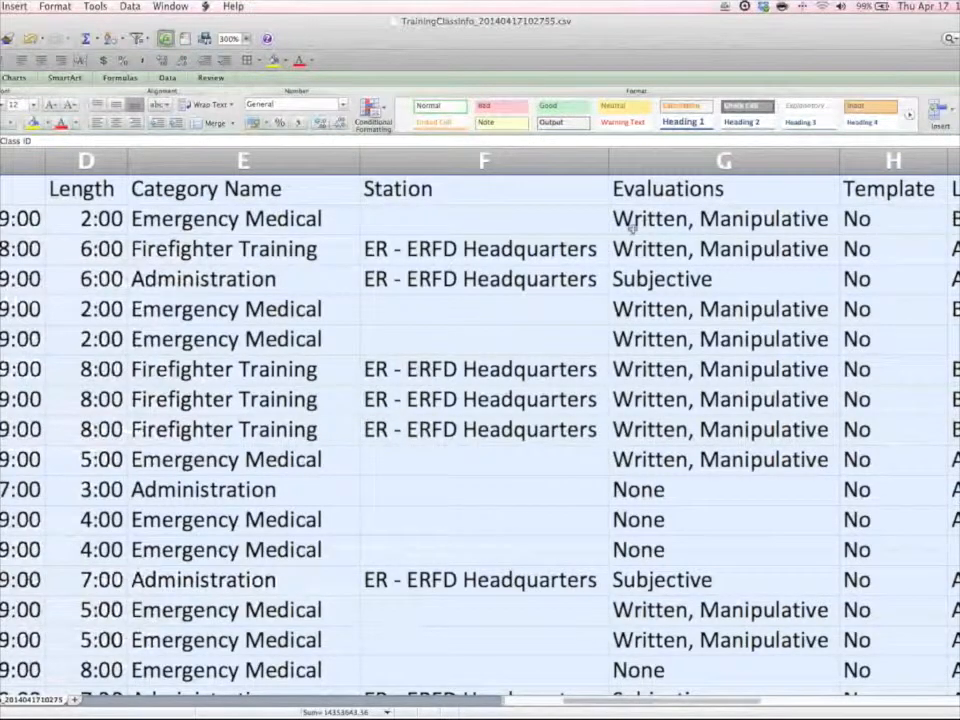
scroll(632, 228, "right", 3)
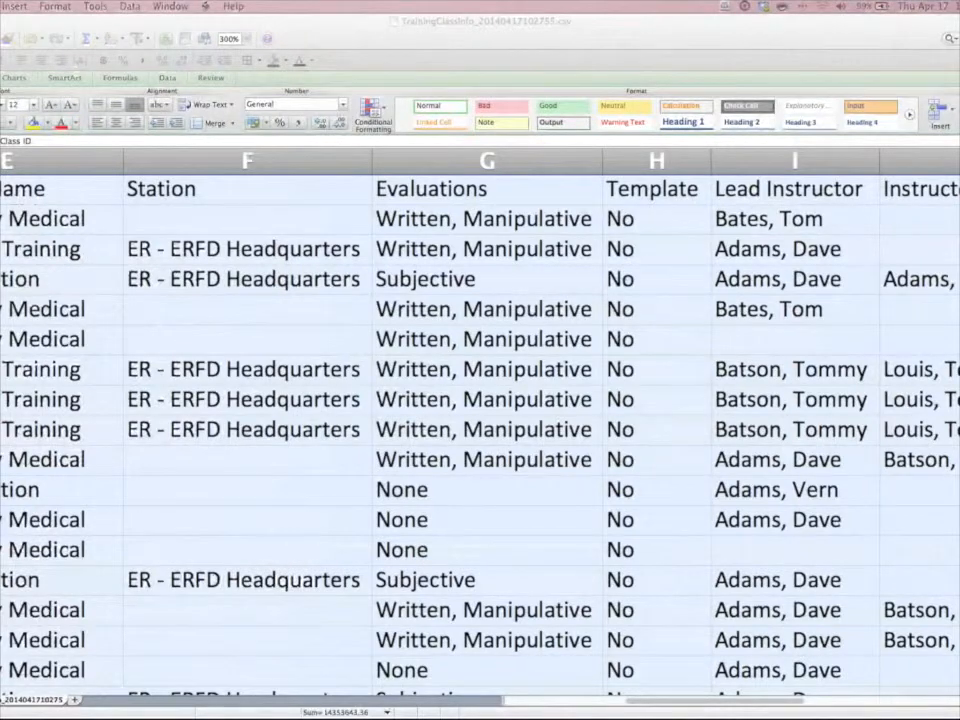
Switch back to the Emergency Reporting class list, cancel the CSV download, and open the Advanced Search form.
key("super+Tab")
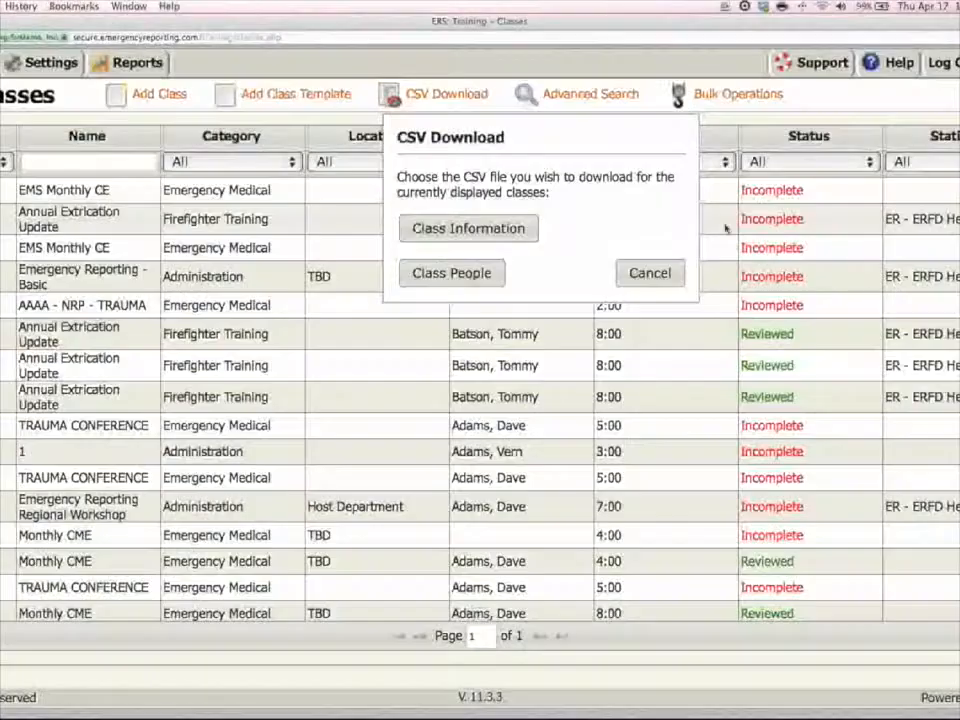
left_click(661, 277)
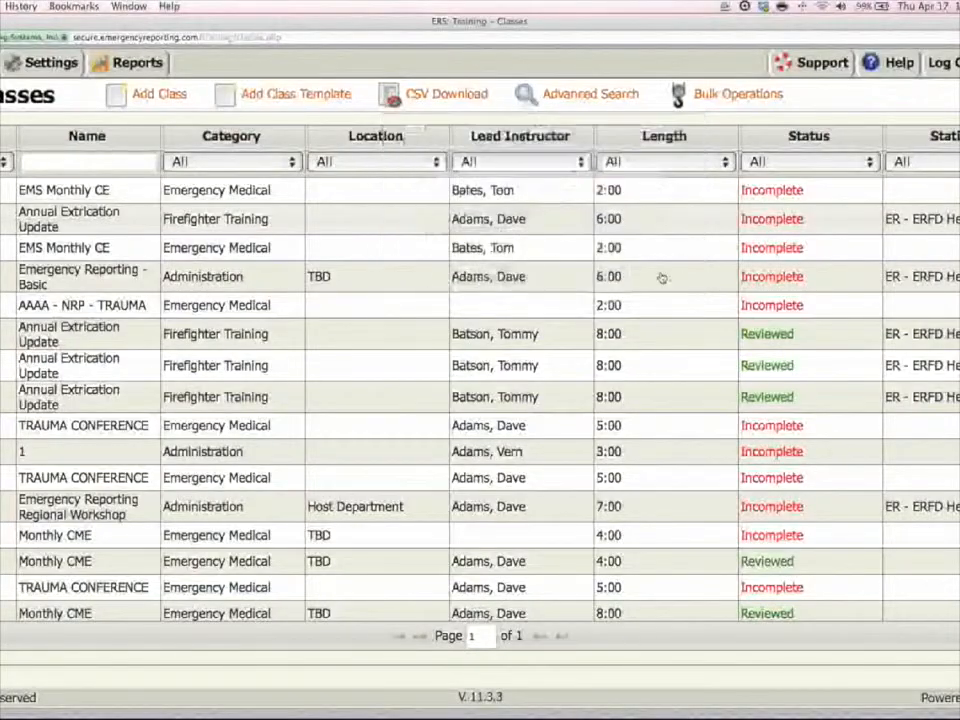
left_click(596, 103)
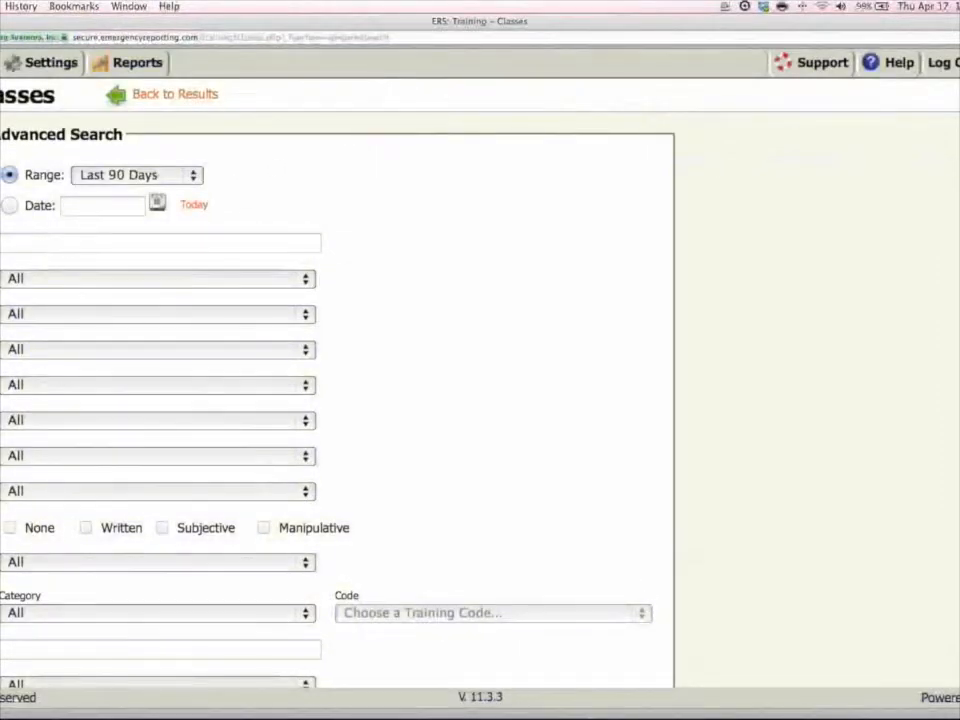
Examine the Advanced Search criteria down to the people choices of the last filter, leaving it at All.
scroll(480, 400, "down", 2)
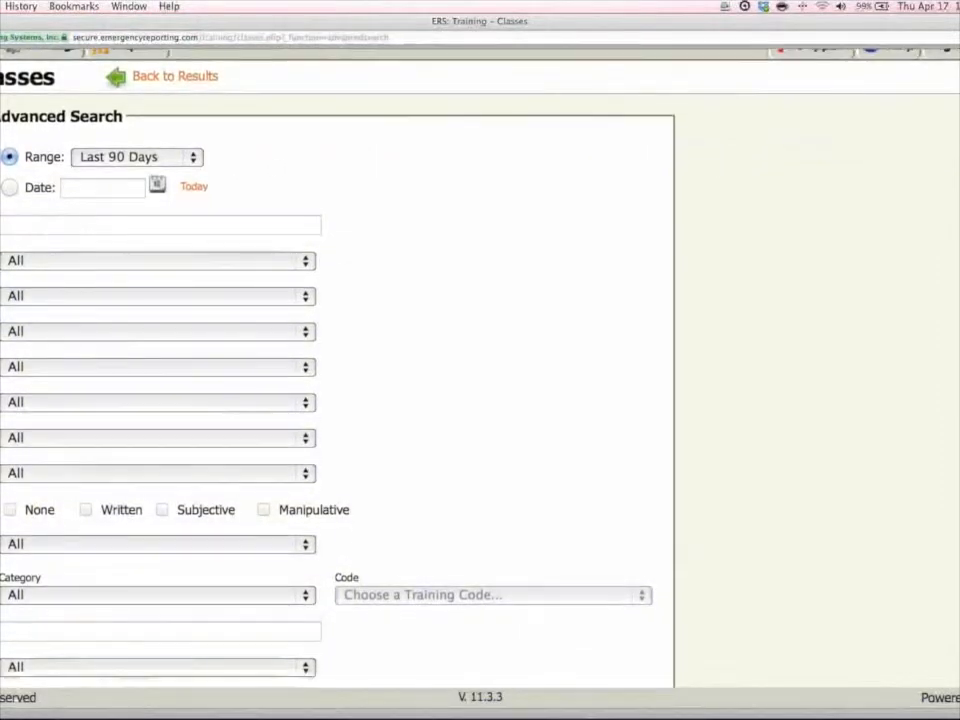
scroll(306, 628, "down", 1)
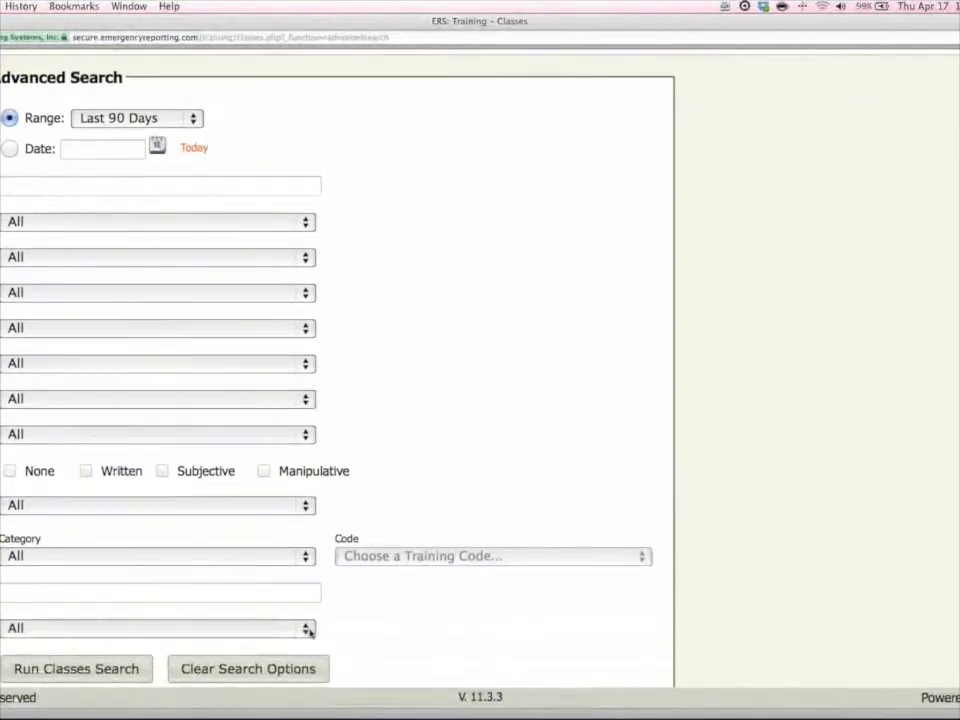
left_click(310, 631)
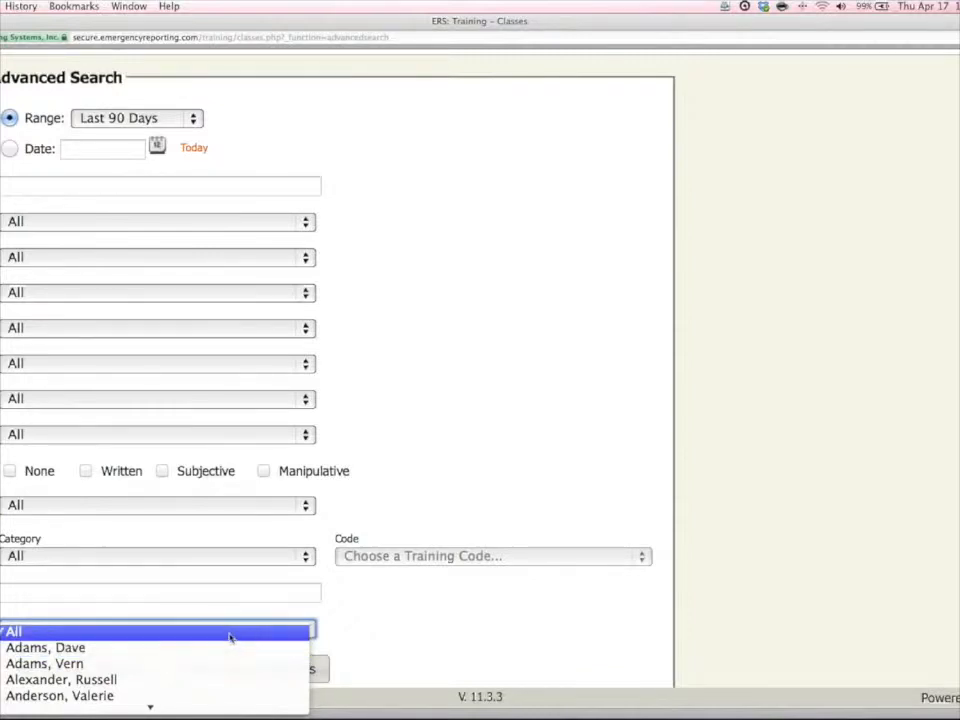
key("Escape")
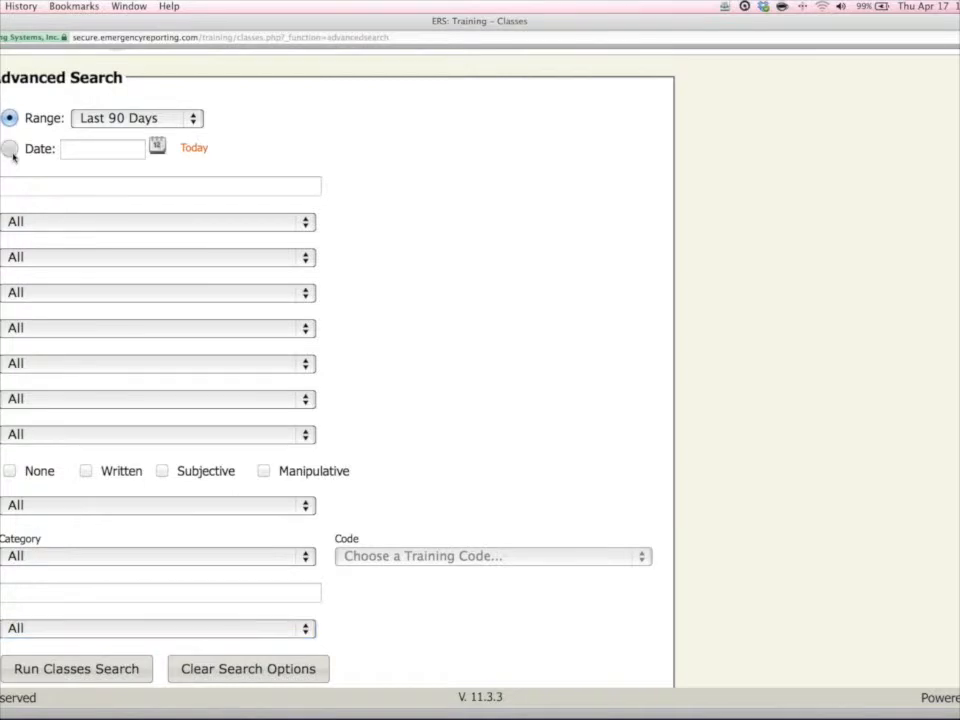
Try the single-date option of the class search, return to Range, and view the range choices, leaving Last 90 Days.
left_click(10, 150)
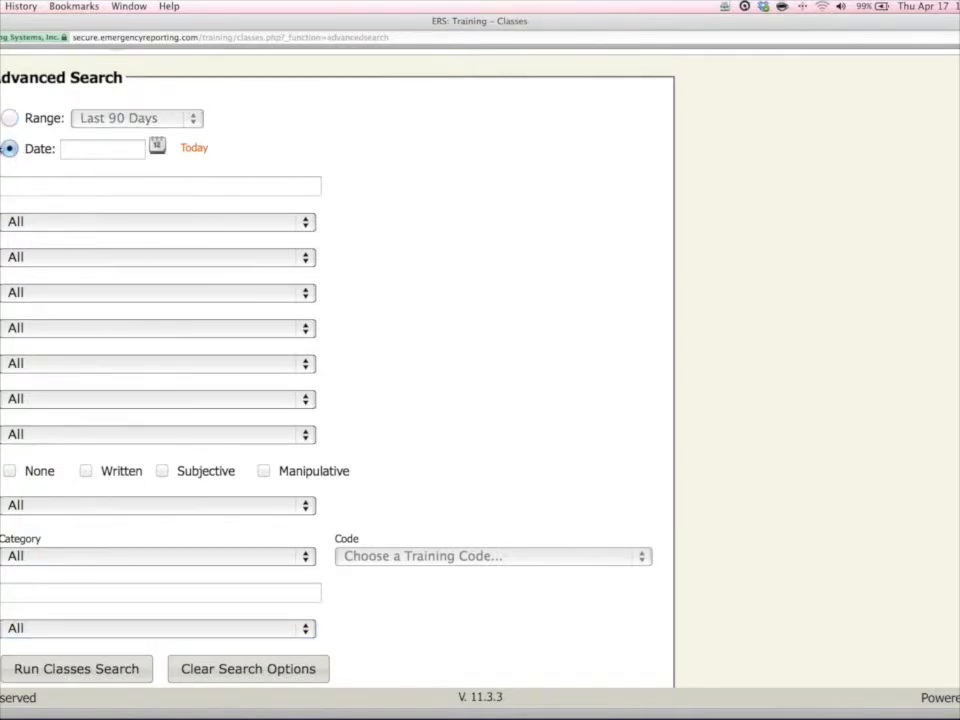
left_click(12, 118)
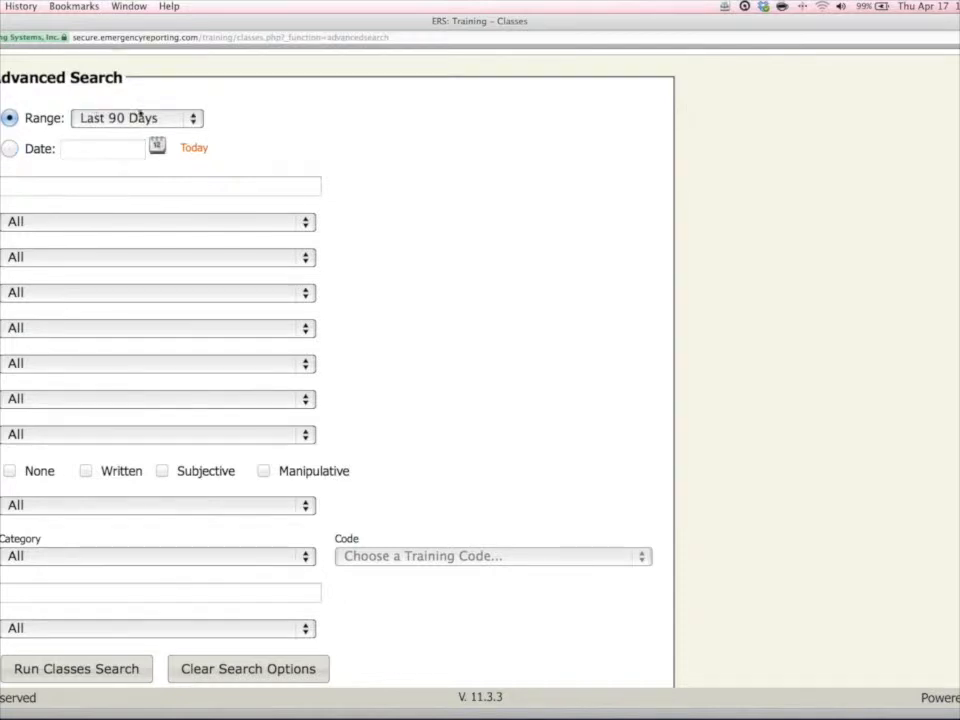
left_click(193, 119)
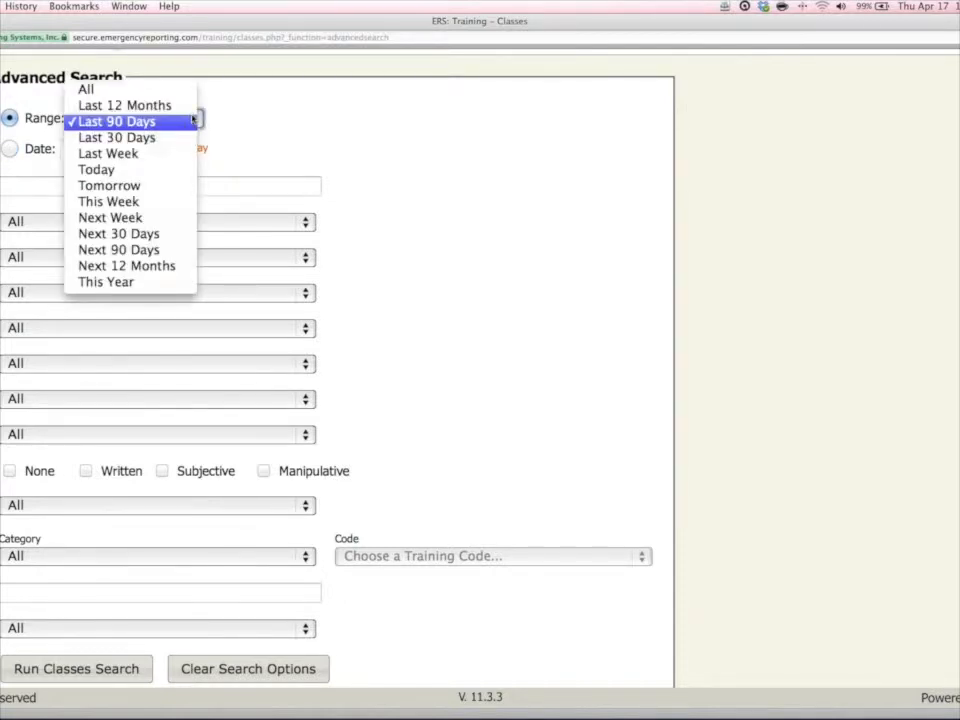
left_click(285, 122)
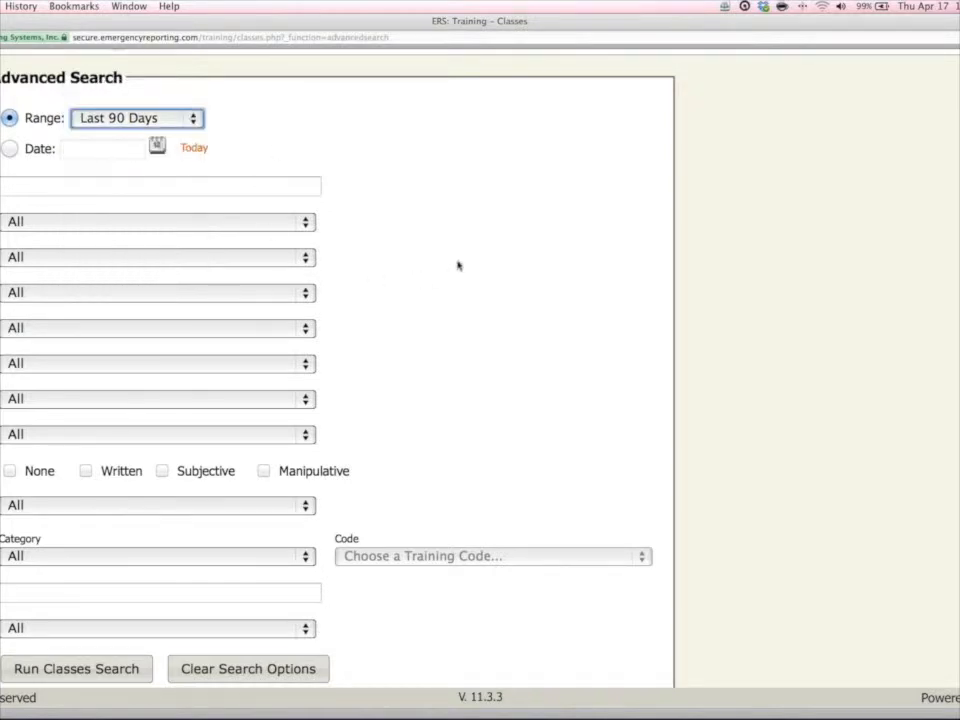
Choose one person in the last search filter and run the classes search for the Last 90 Days range.
scroll(481, 249, "down", 1)
left_click(38, 628)
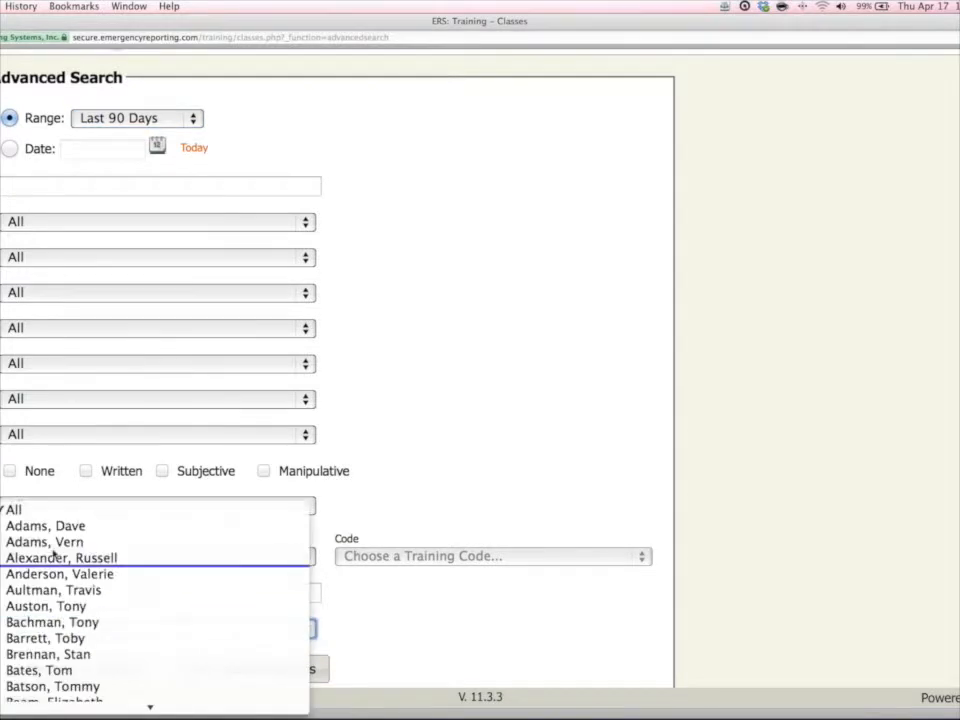
left_click(65, 524)
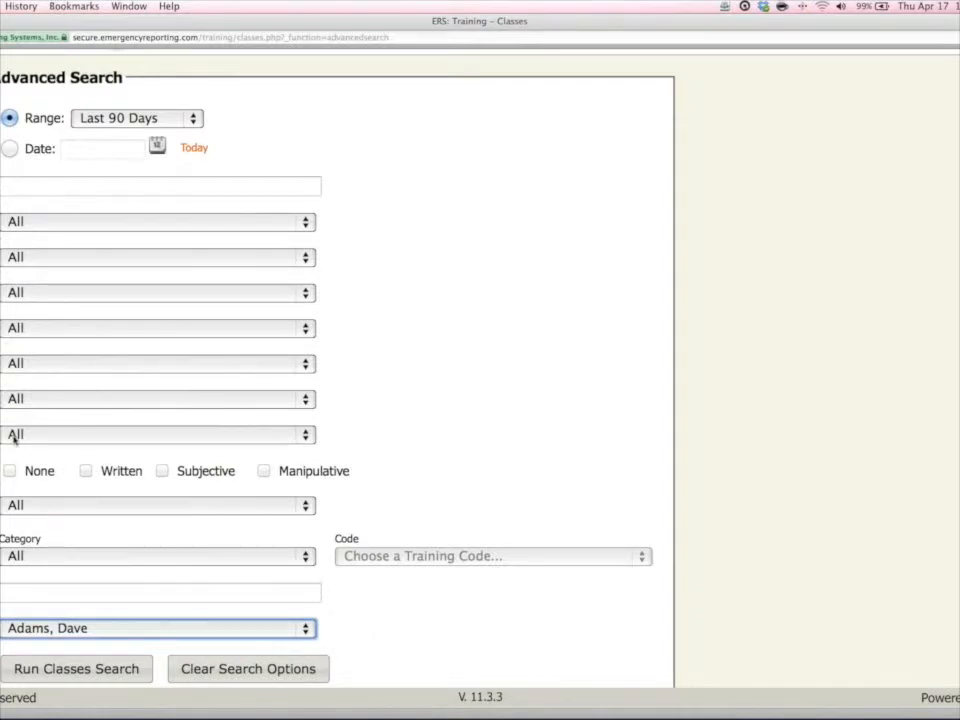
left_click(88, 669)
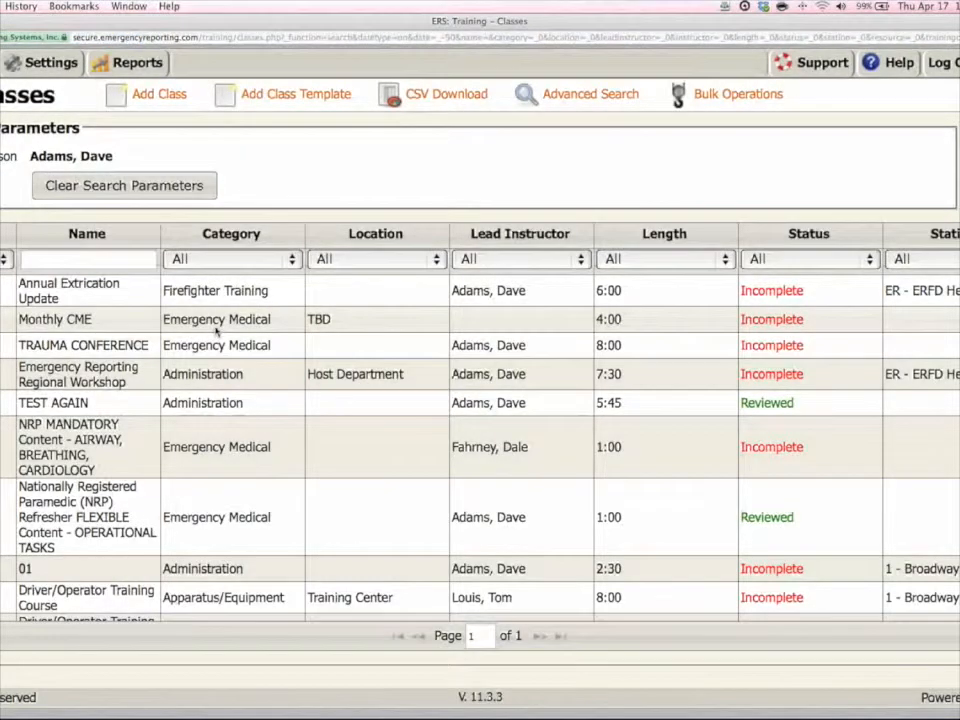
Review the classes found for that person down to the end of the list, and clear the search parameters.
scroll(216, 333, "down", 2)
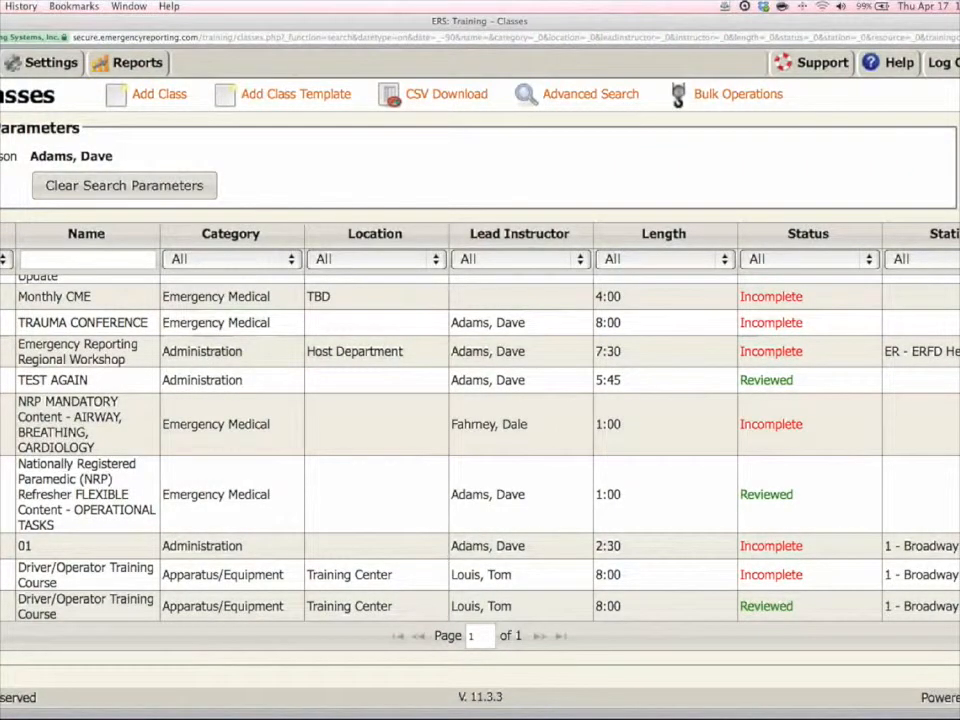
scroll(241, 377, "down", 5)
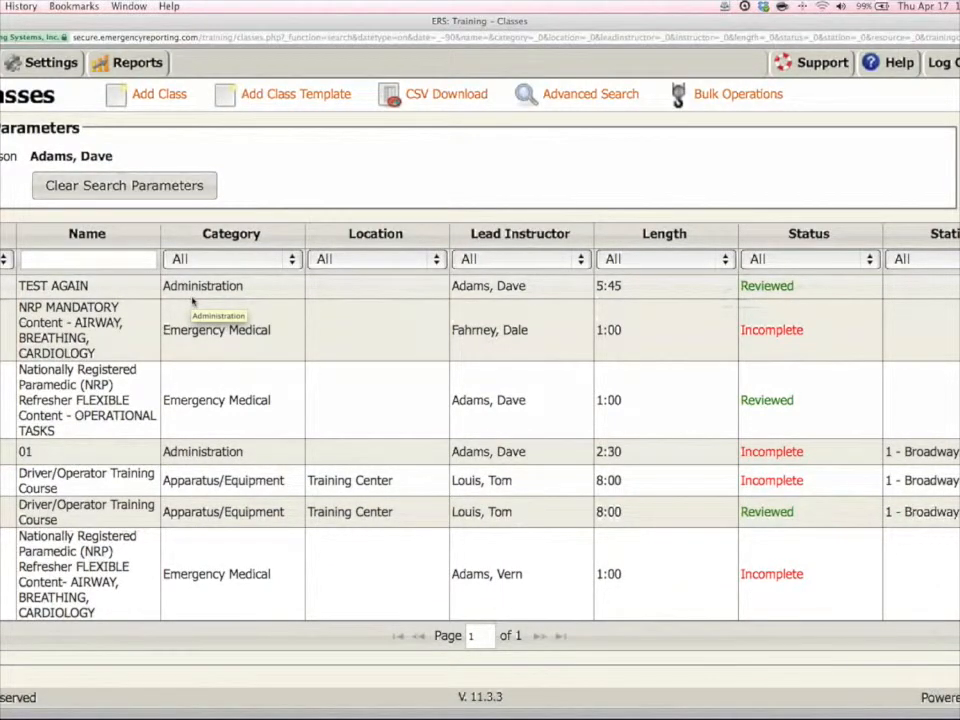
left_click(134, 193)
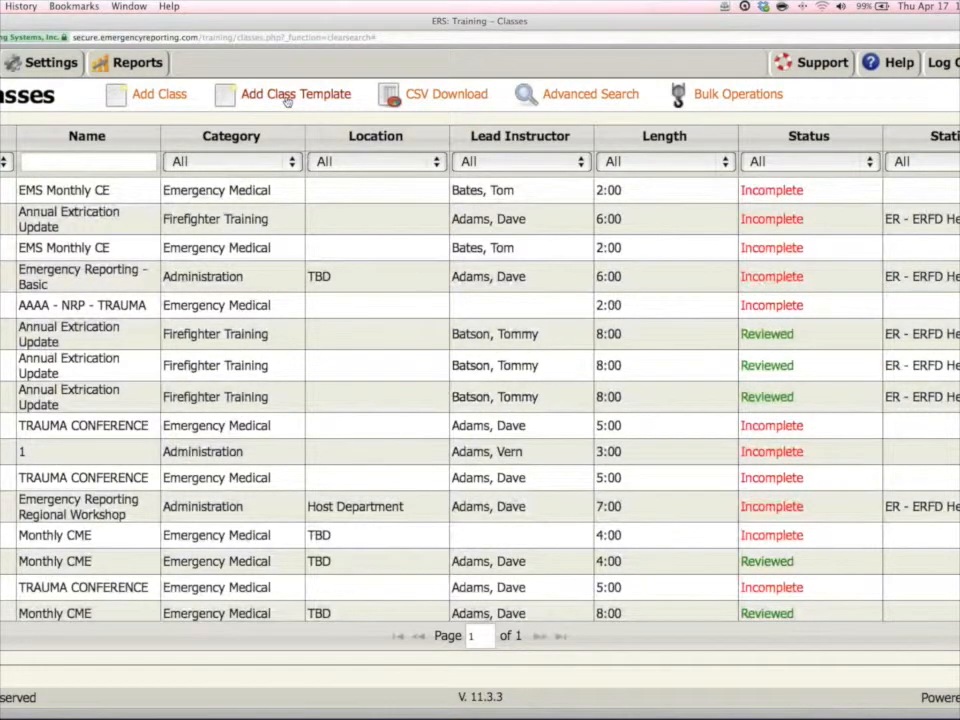
Start a new class template based on the existing Driver/Operator Training Course template.
left_click(288, 97)
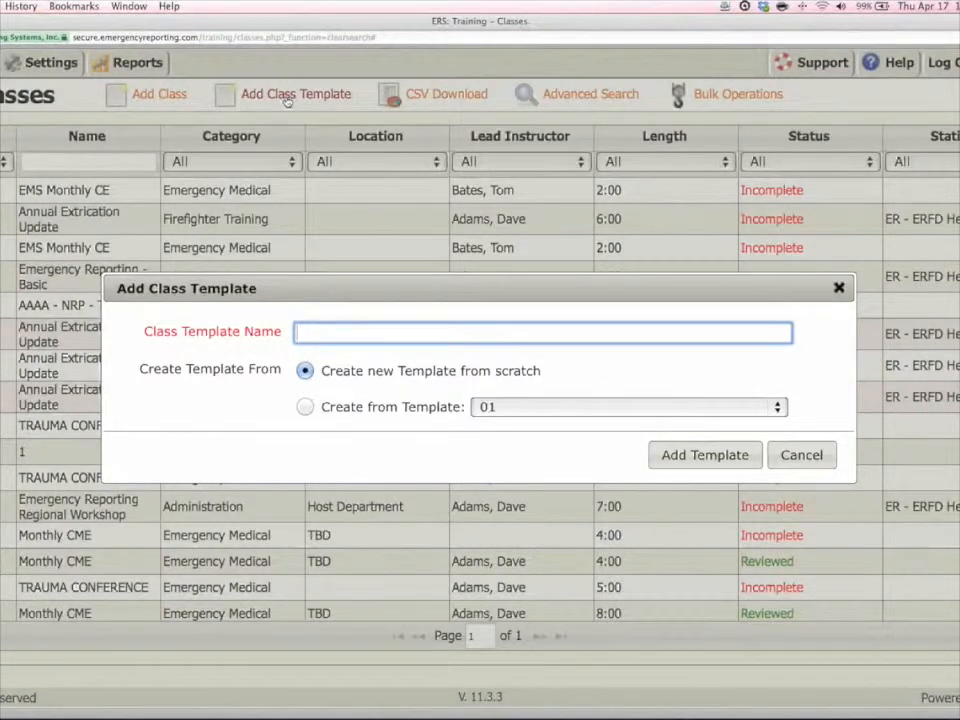
left_click(305, 407)
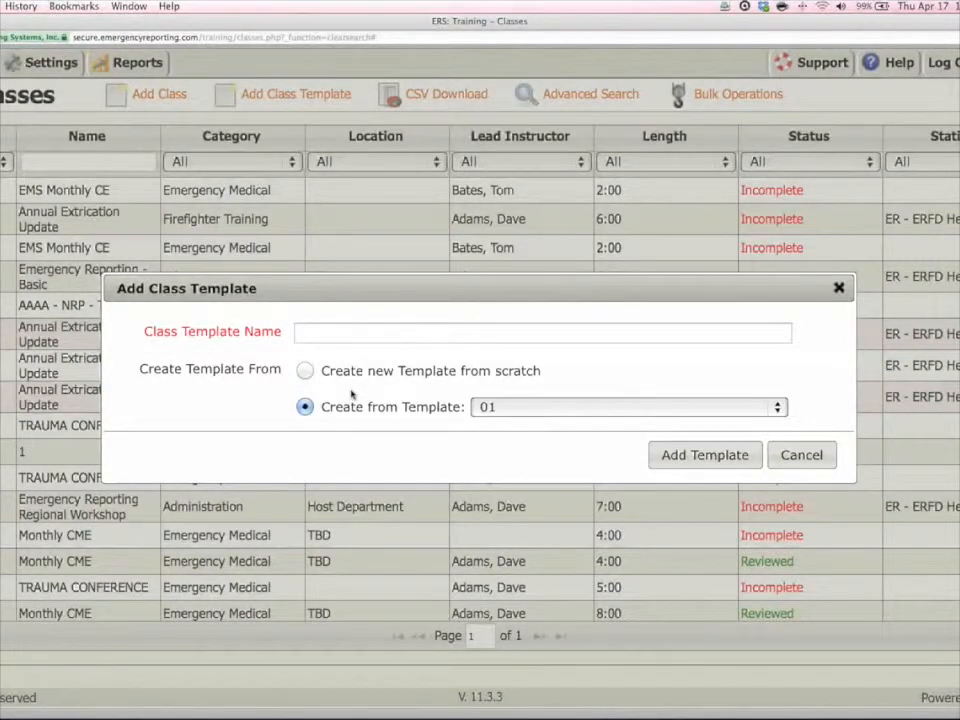
left_click(606, 407)
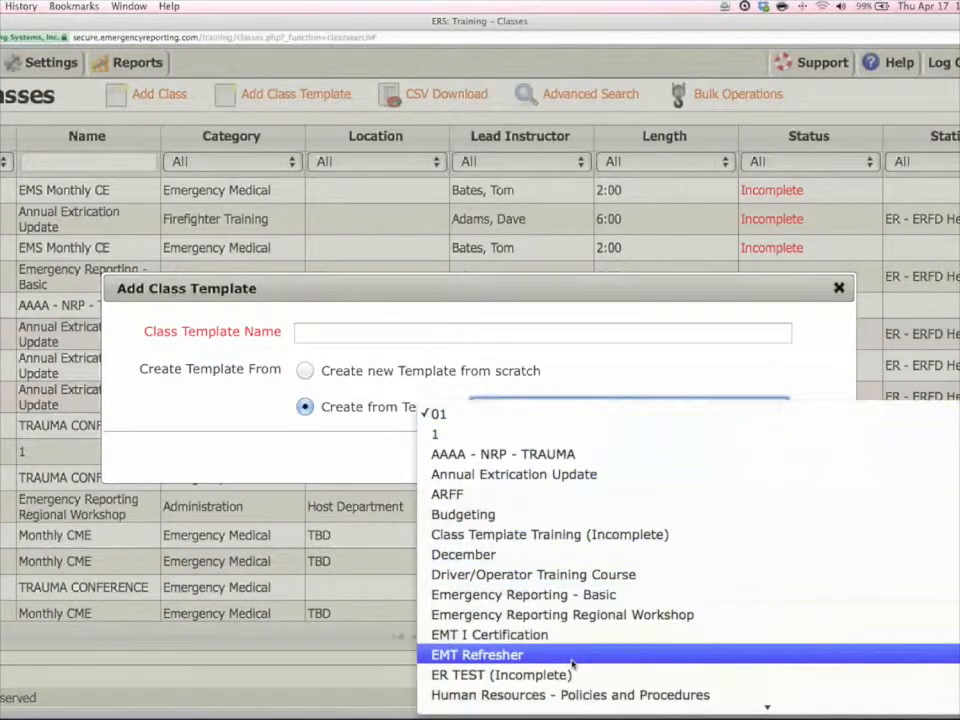
scroll(570, 680, "down", 3)
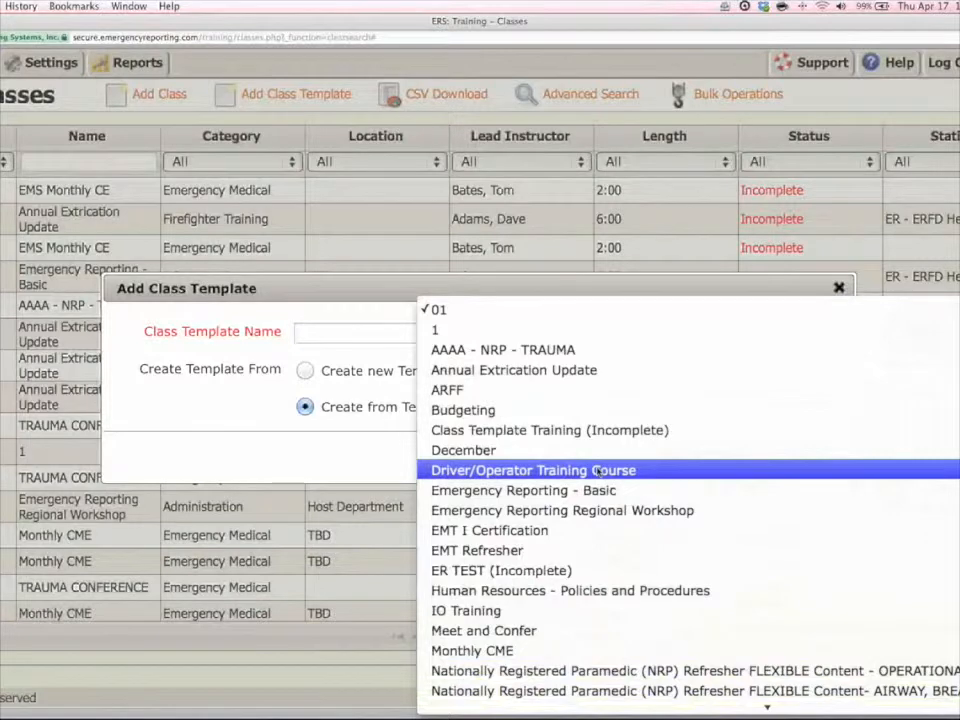
left_click(597, 470)
Name the new class template D/O Didactic and add it.
left_click(349, 332)
type("D/O")
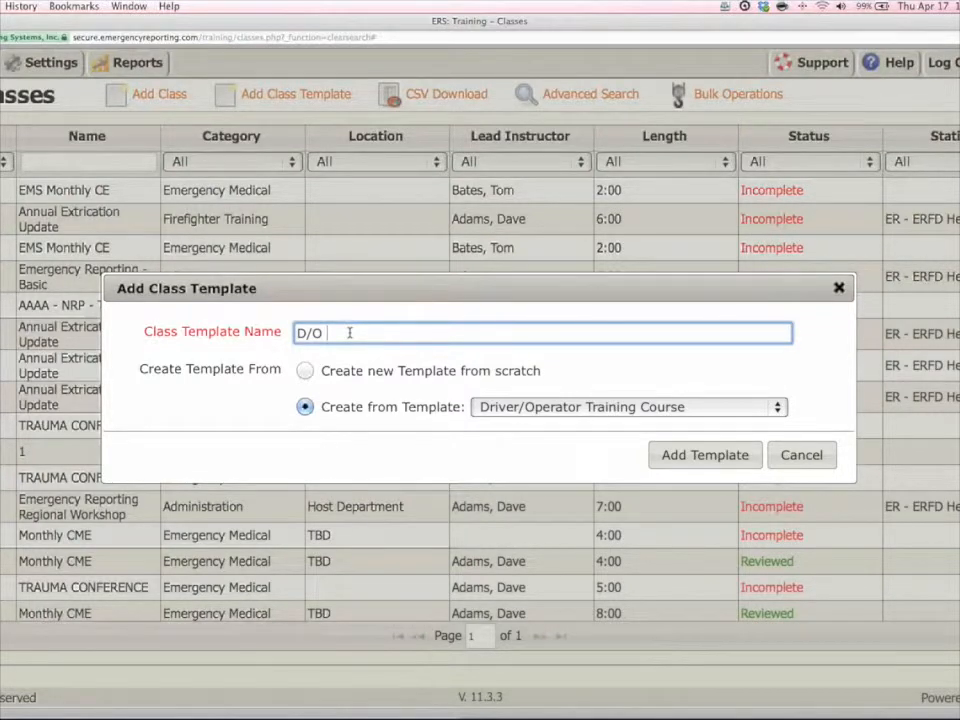
type("Didactic")
left_click(684, 455)
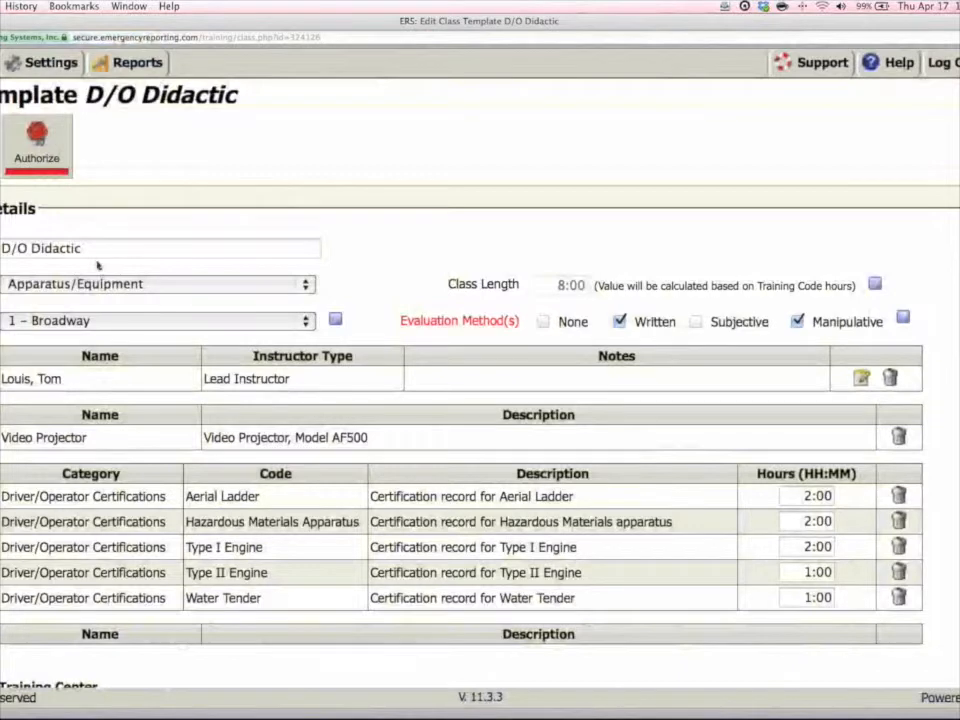
Choose Apparatus/Equipment as the template's class category and TC - Training Center as its station.
scroll(98, 265, "down", 2)
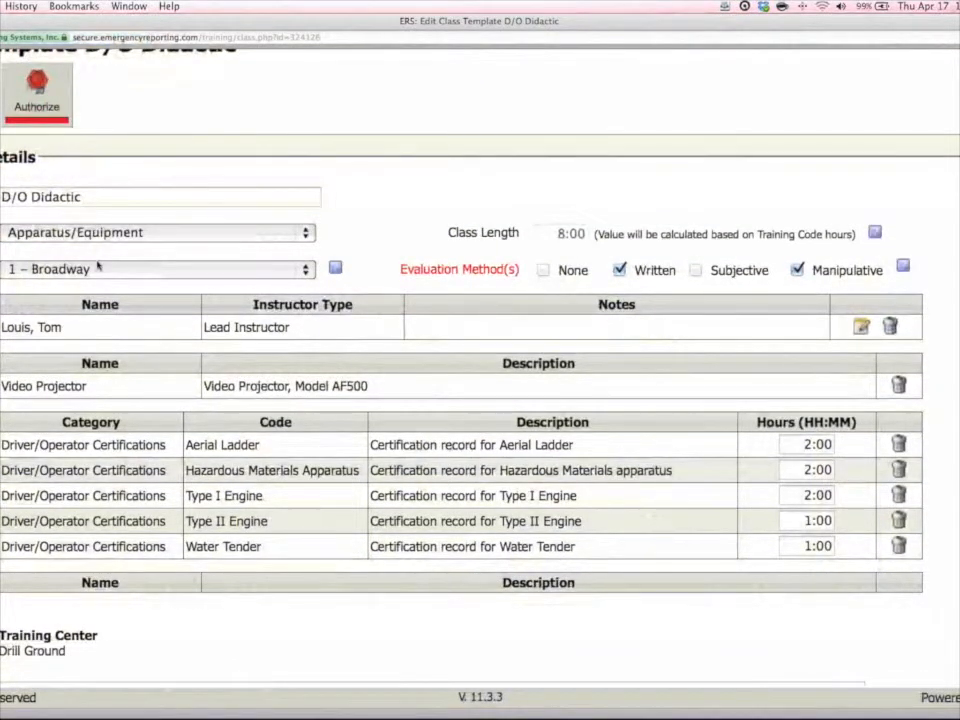
left_click(98, 265)
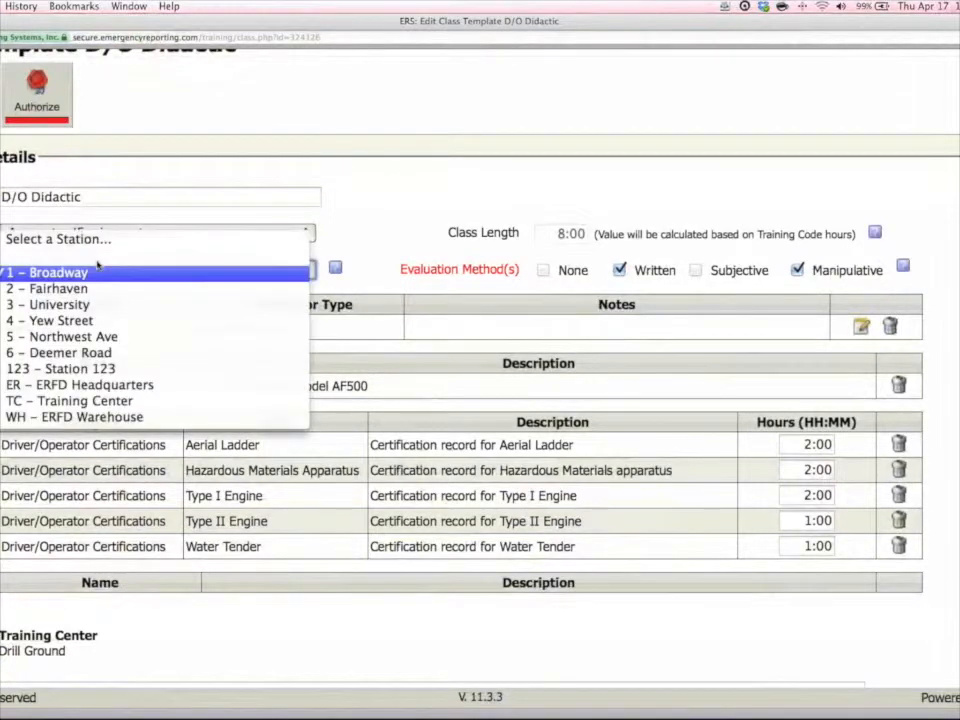
left_click(135, 181)
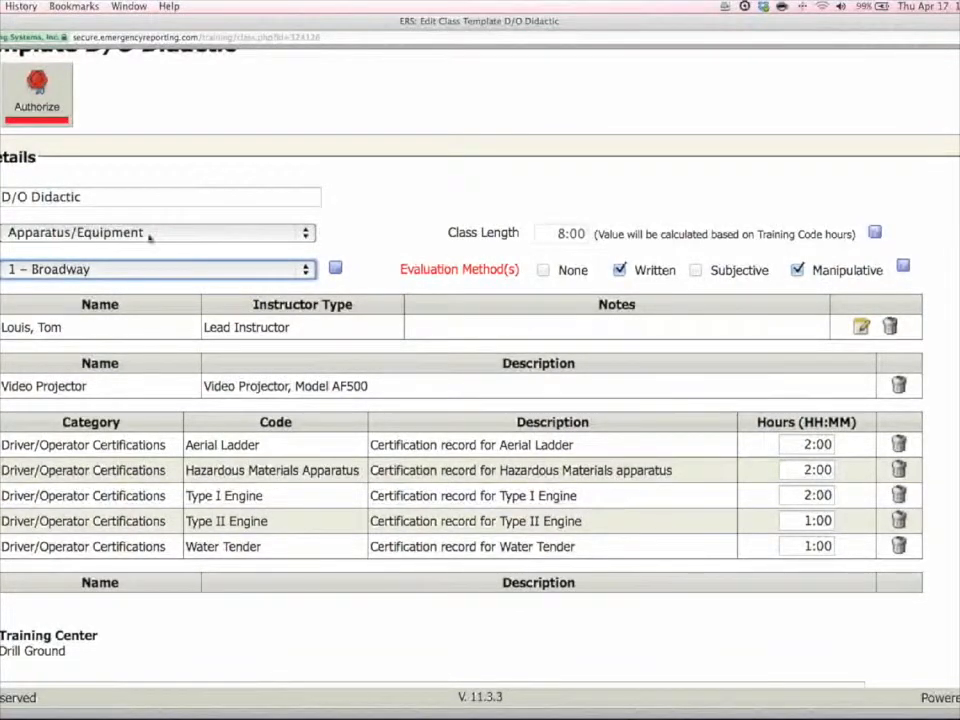
left_click(306, 236)
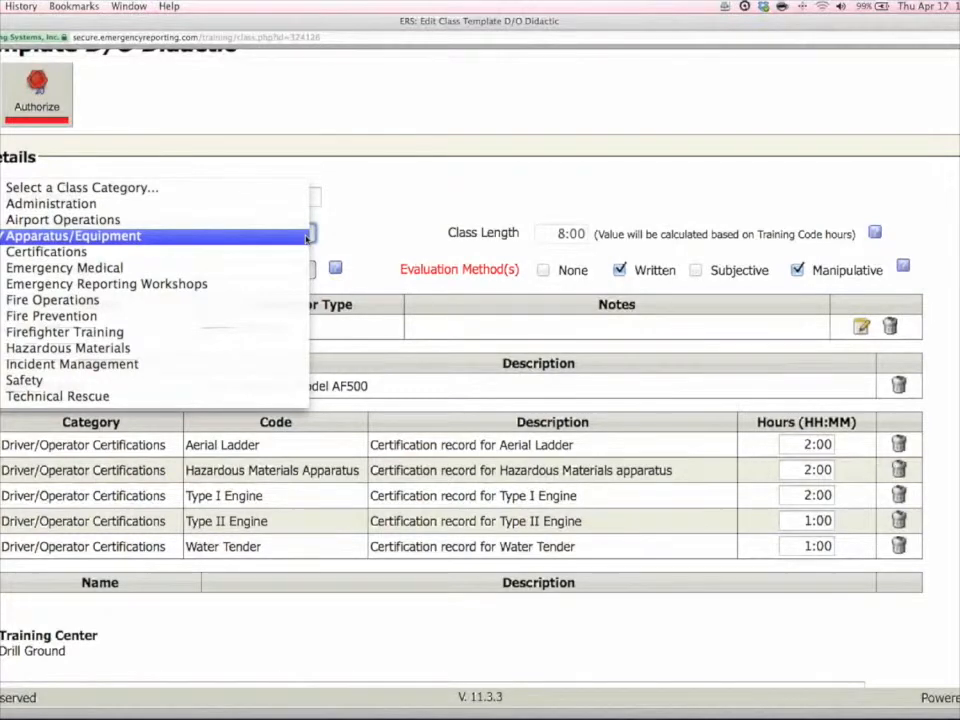
left_click(117, 236)
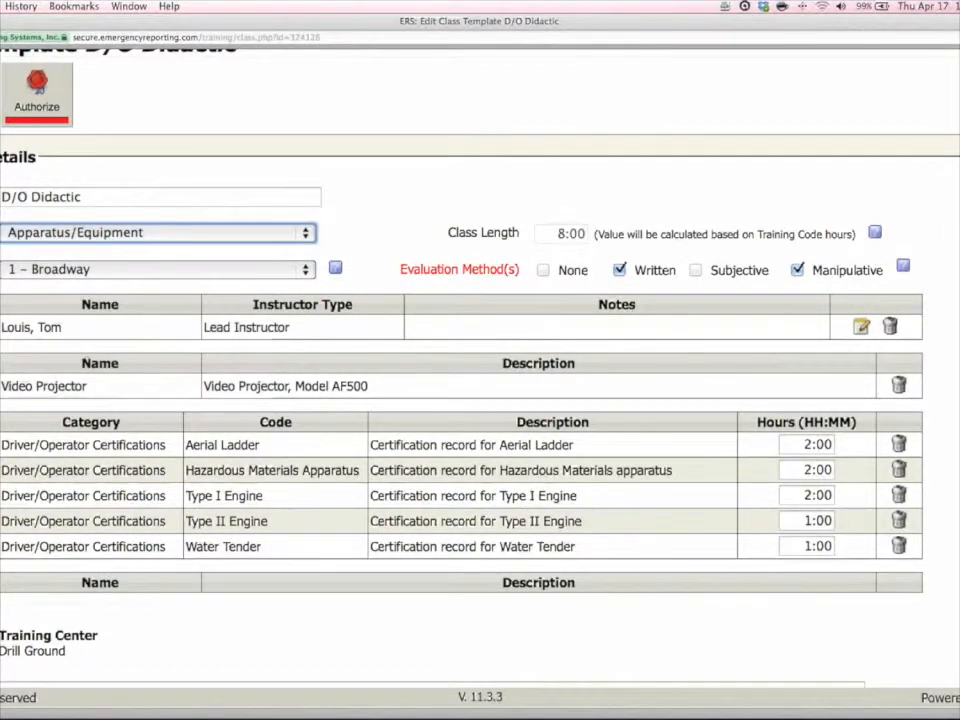
left_click(72, 270)
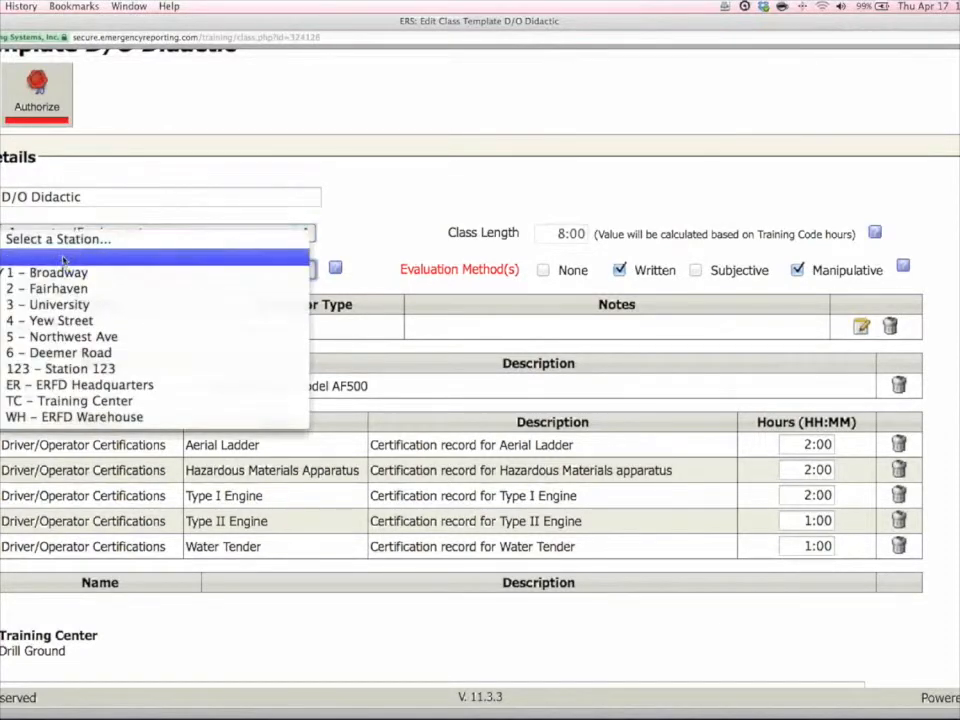
key("Escape")
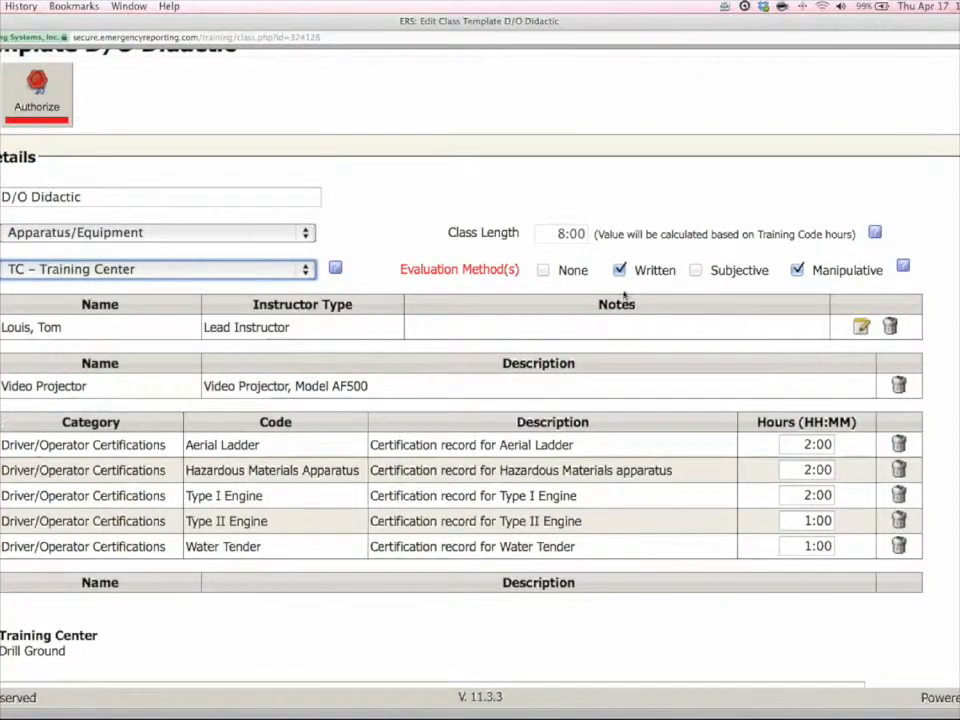
Remove the Manipulative evaluation method and delete the lead instructor from the template.
left_click(798, 270)
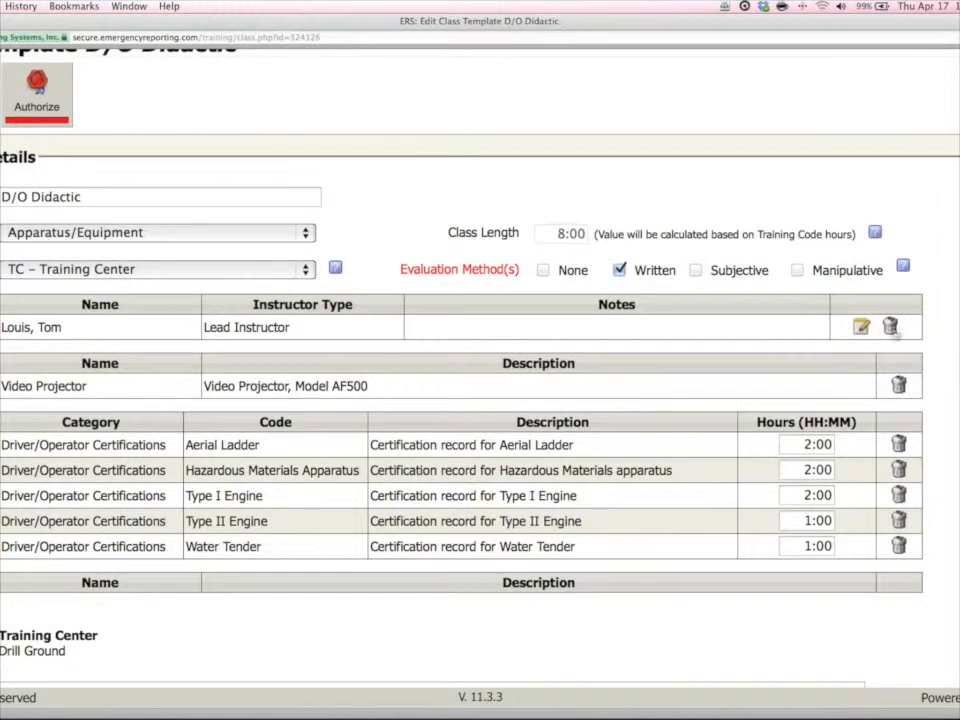
left_click(891, 326)
left_click(588, 248)
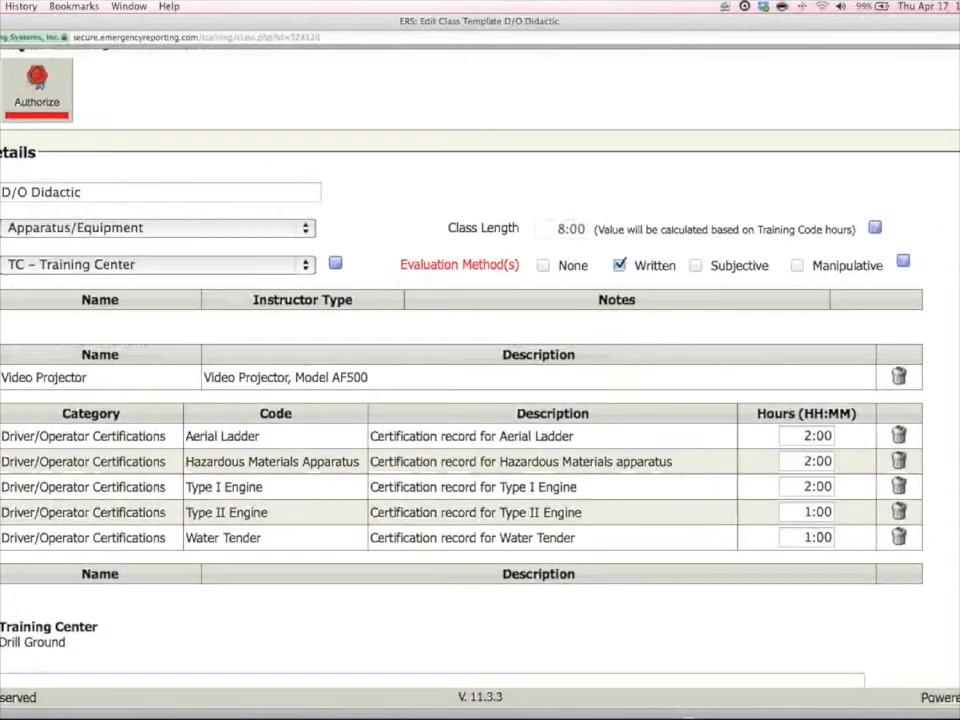
Add the ISO - Company Training industry standard to the template and save the selection.
scroll(480, 400, "down", 1)
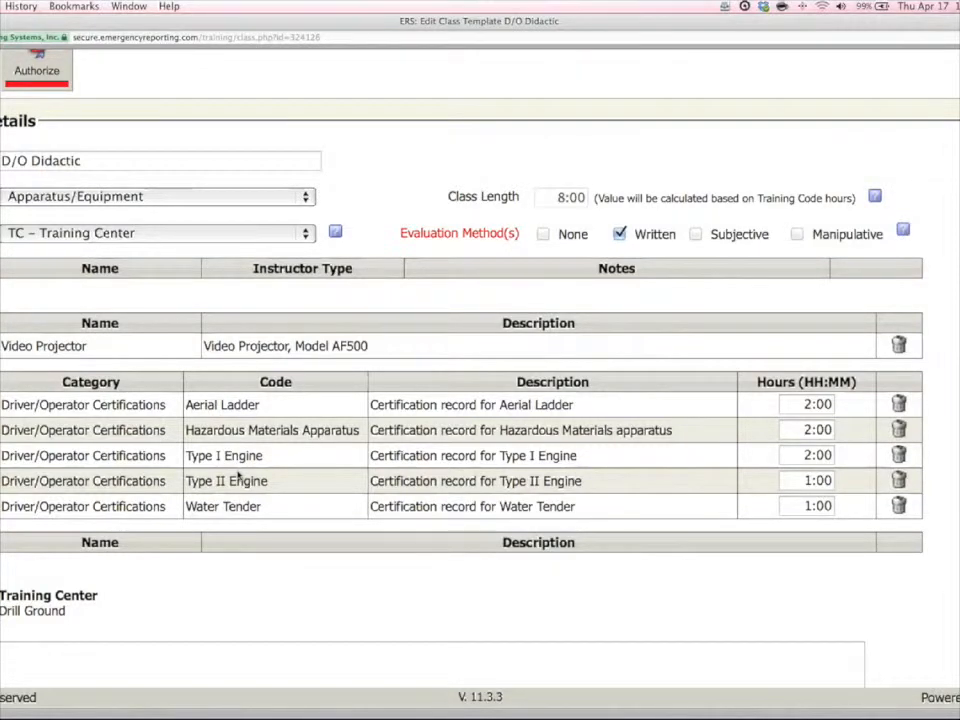
scroll(45, 539, "down", 2)
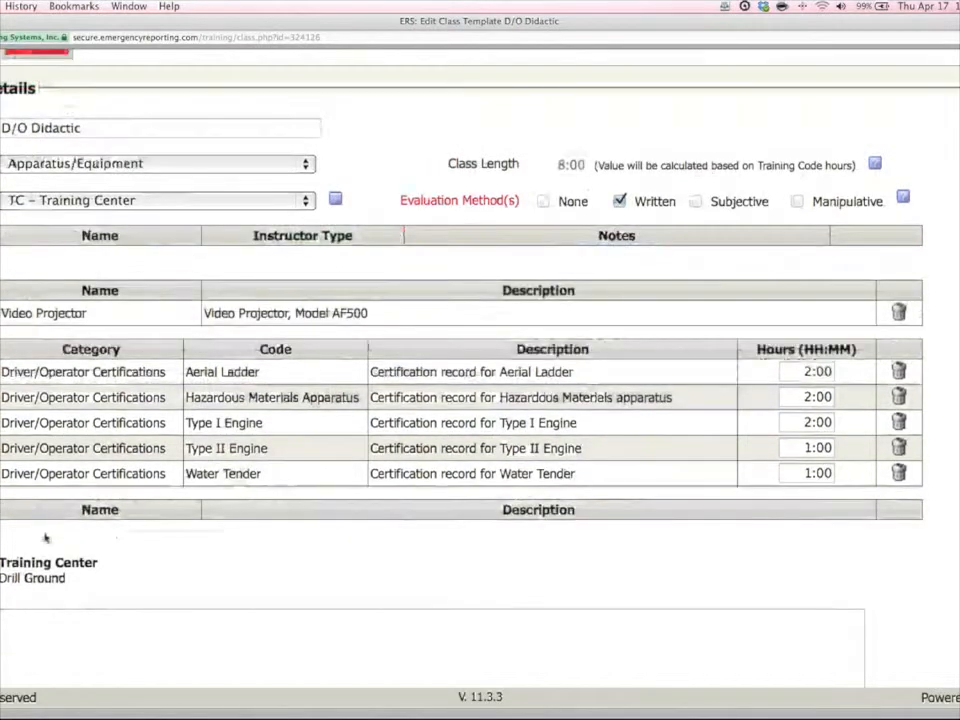
left_click(6, 490)
left_click(26, 215)
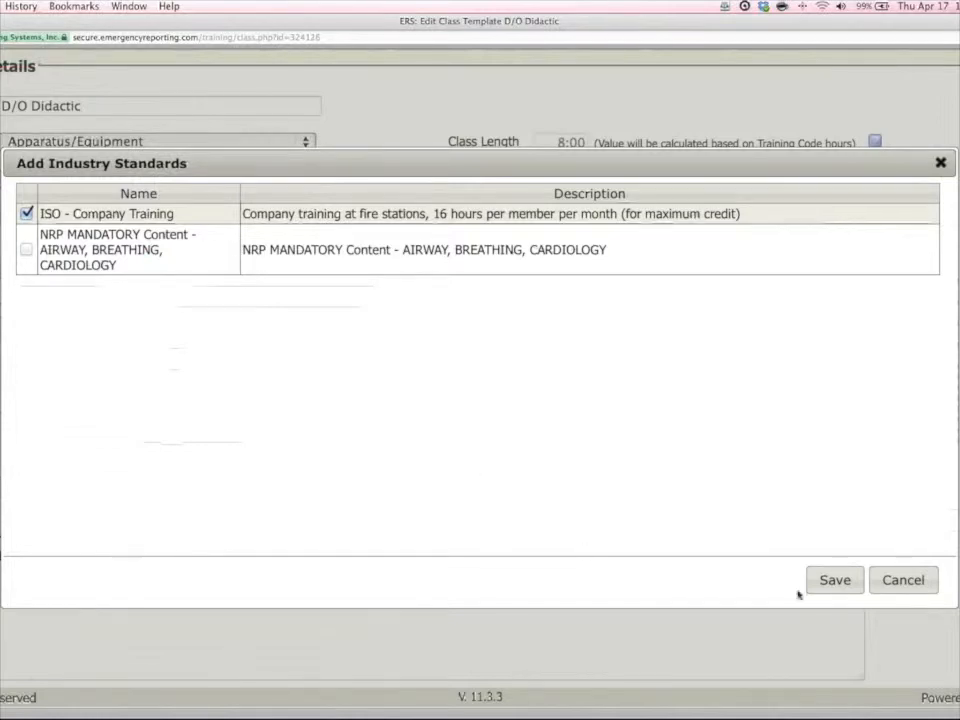
left_click(849, 579)
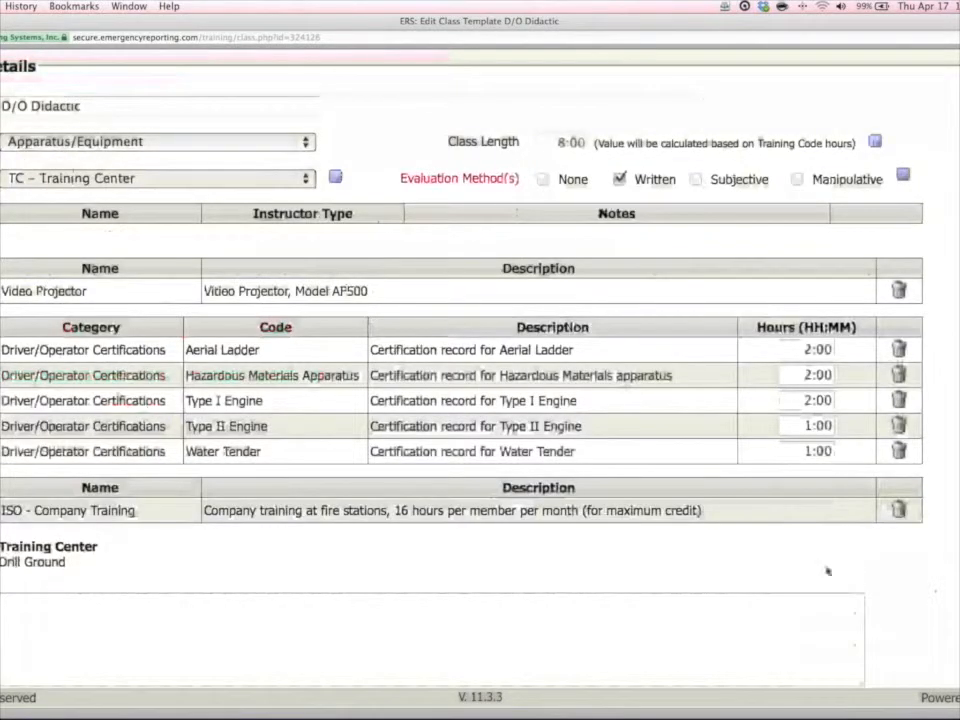
Set the class location to the existing Training Center - Drill Ground and save it.
scroll(167, 549, "down", 1)
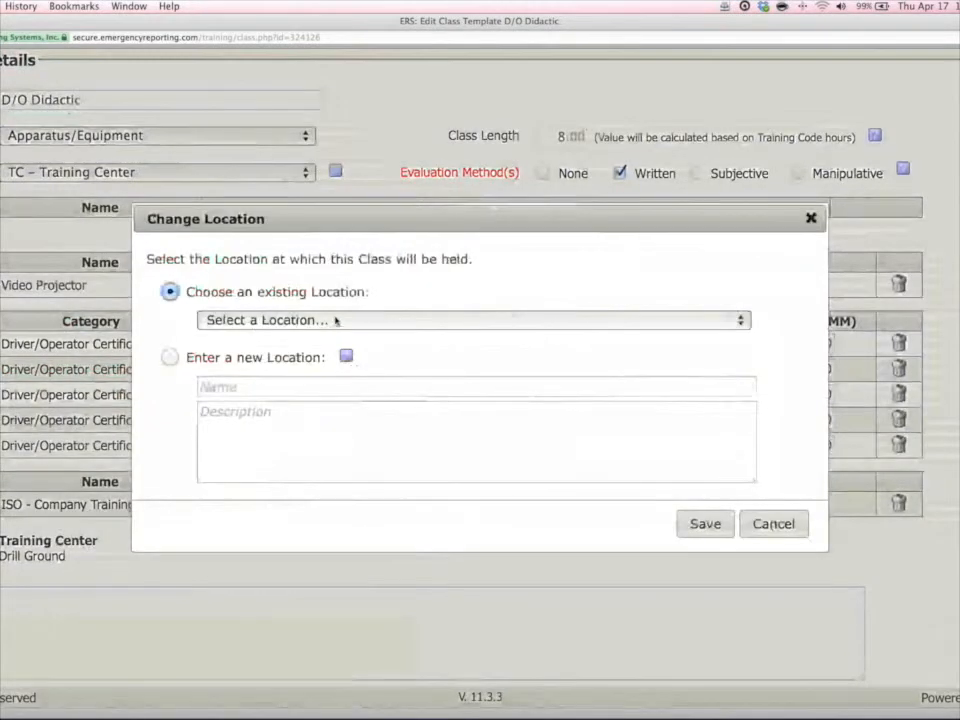
left_click(332, 321)
left_click(323, 368)
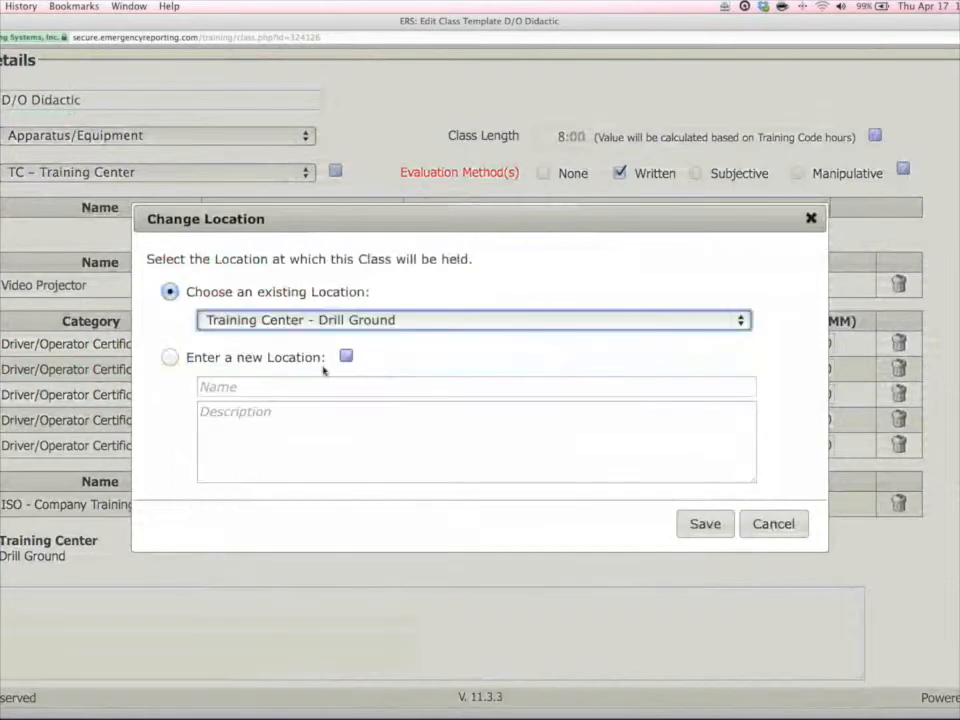
left_click(706, 527)
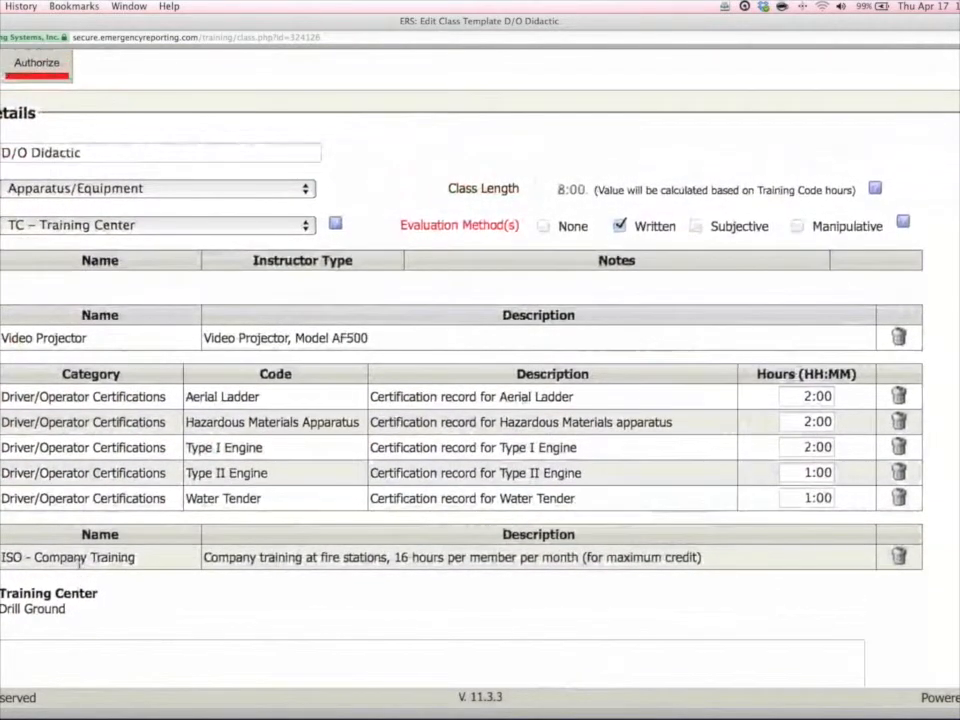
Open the list of files and task sheets attached to the D/O Didactic template.
scroll(78, 560, "up", 3)
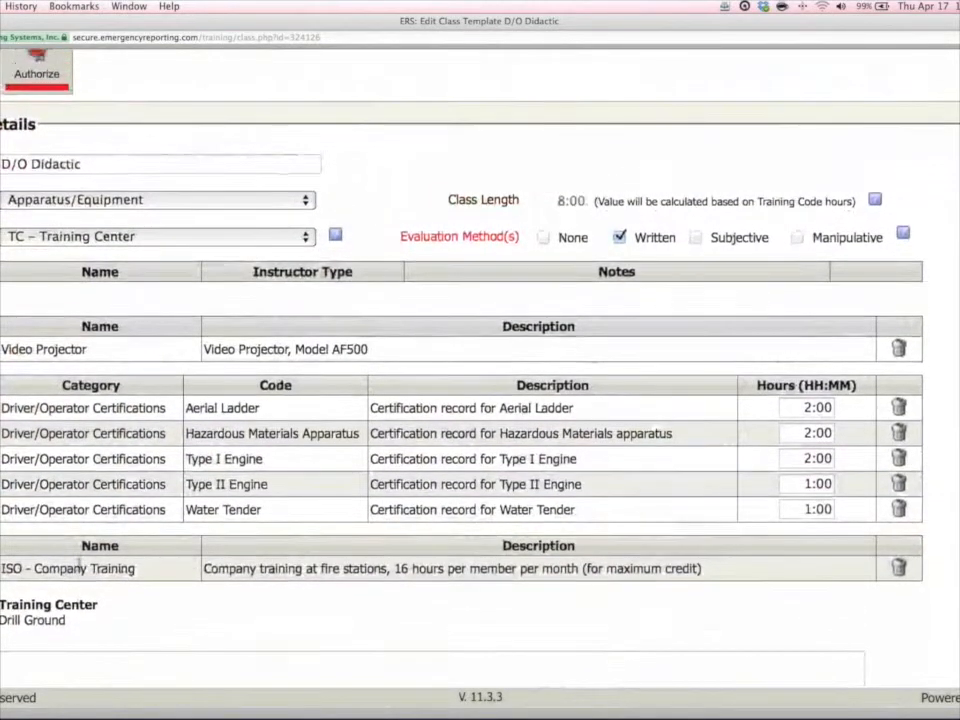
left_click(36, 152)
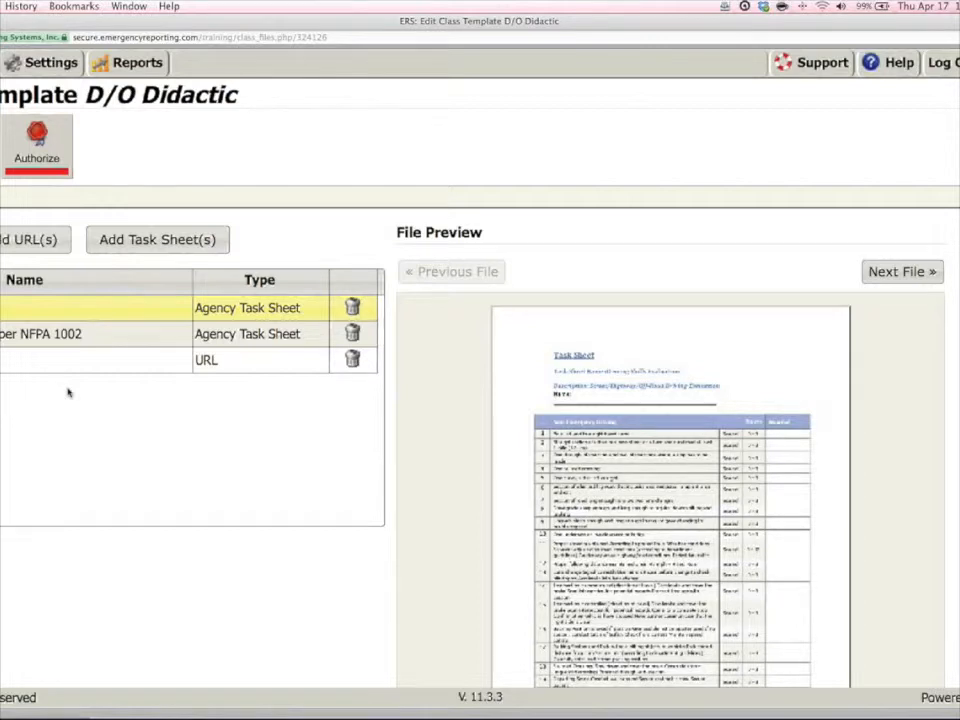
Authorize the D/O Didactic template by entering the account password and complete the class template.
left_click(57, 158)
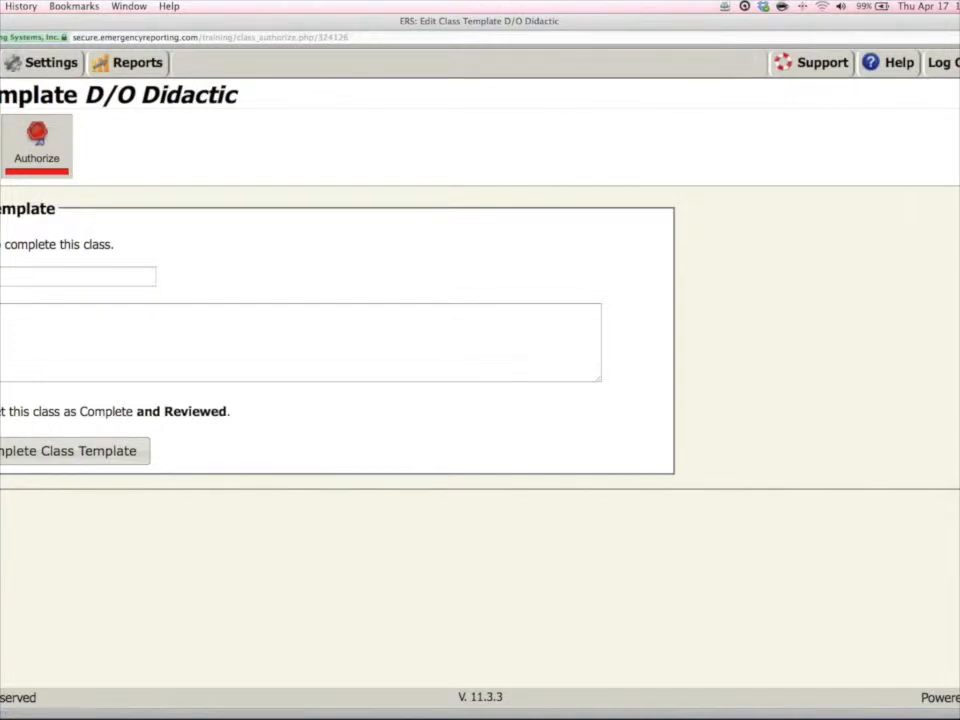
left_click(50, 277)
type("•••••••")
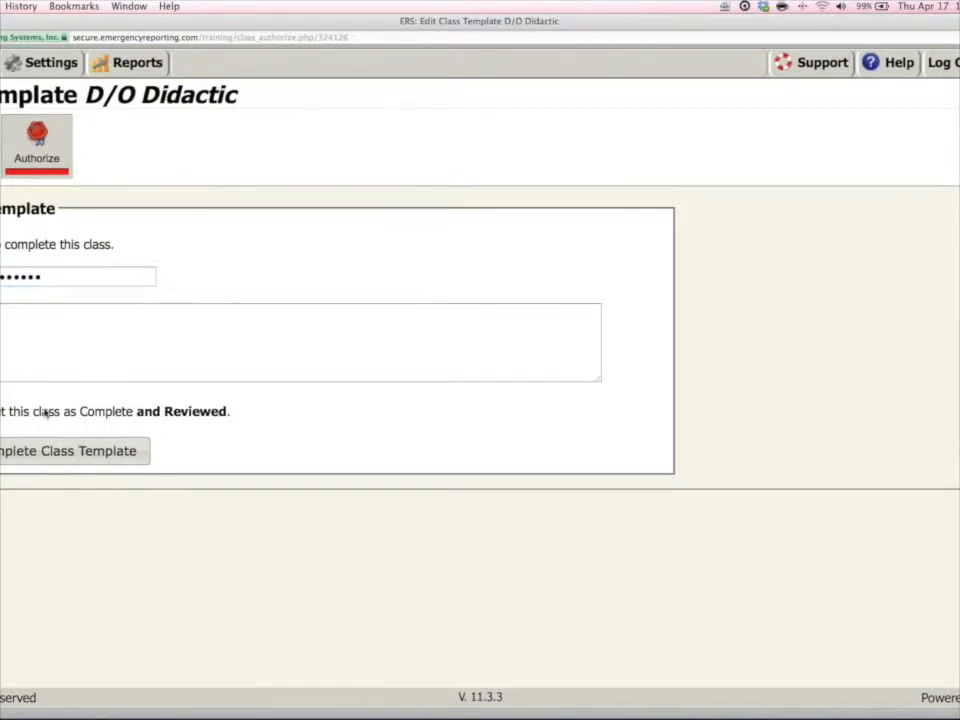
left_click(95, 455)
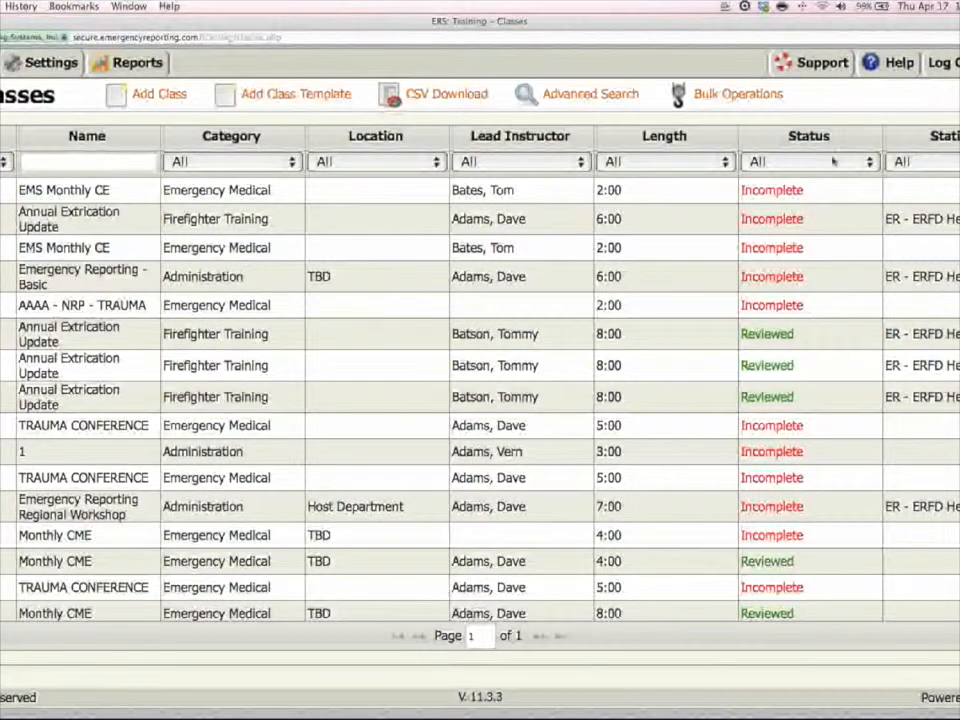
Filter the class list to the Template (Complete) status and adjust the filter before the class name to list the templates.
left_click(835, 162)
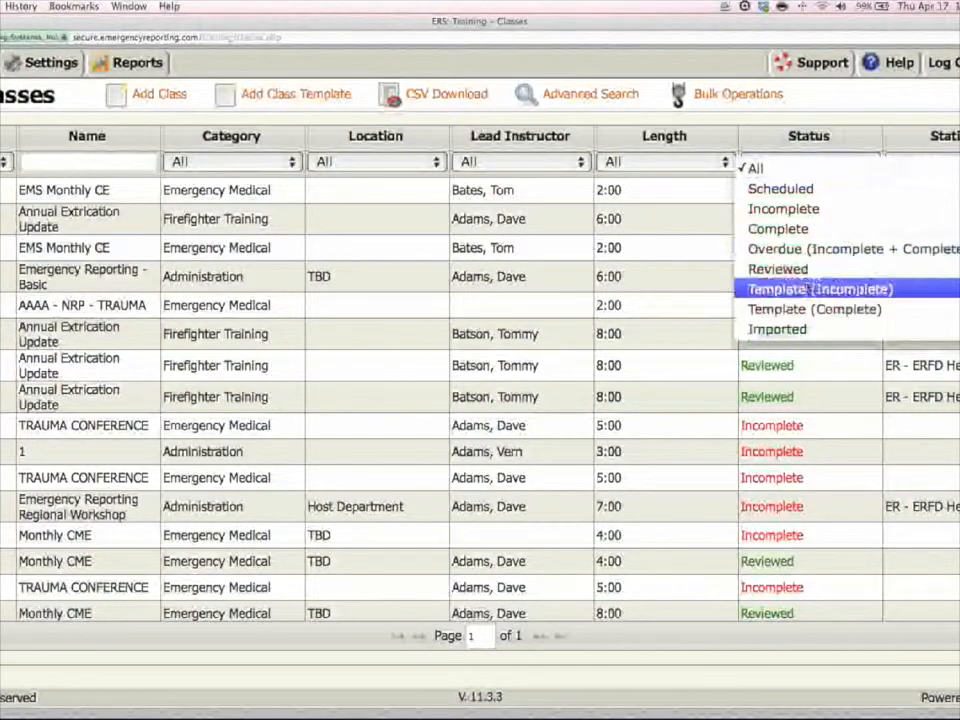
left_click(803, 307)
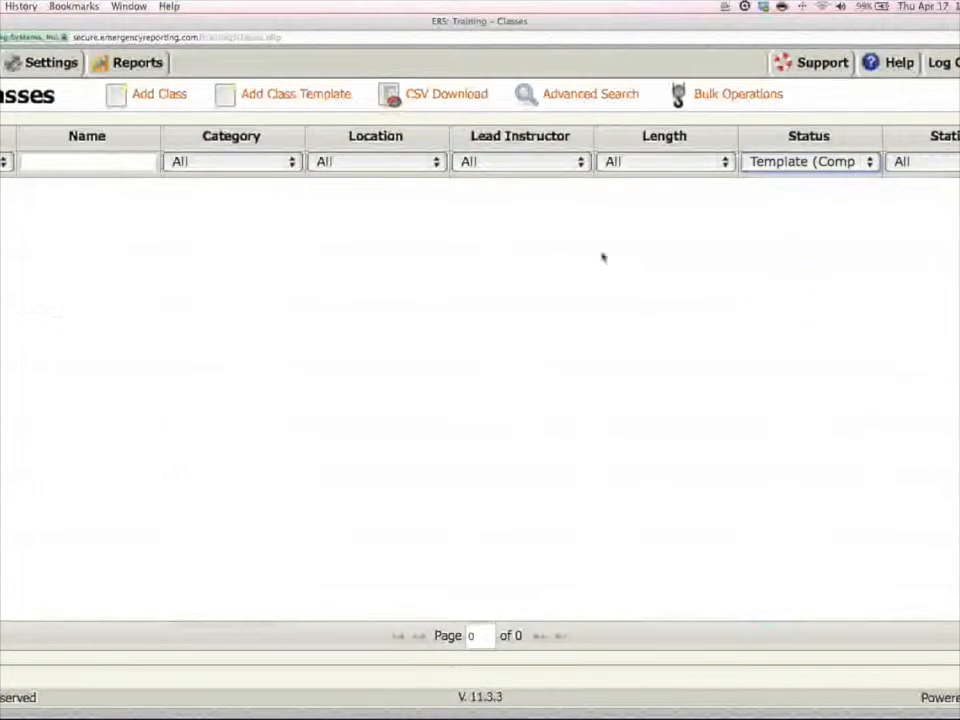
left_click(5, 162)
left_click(3, 128)
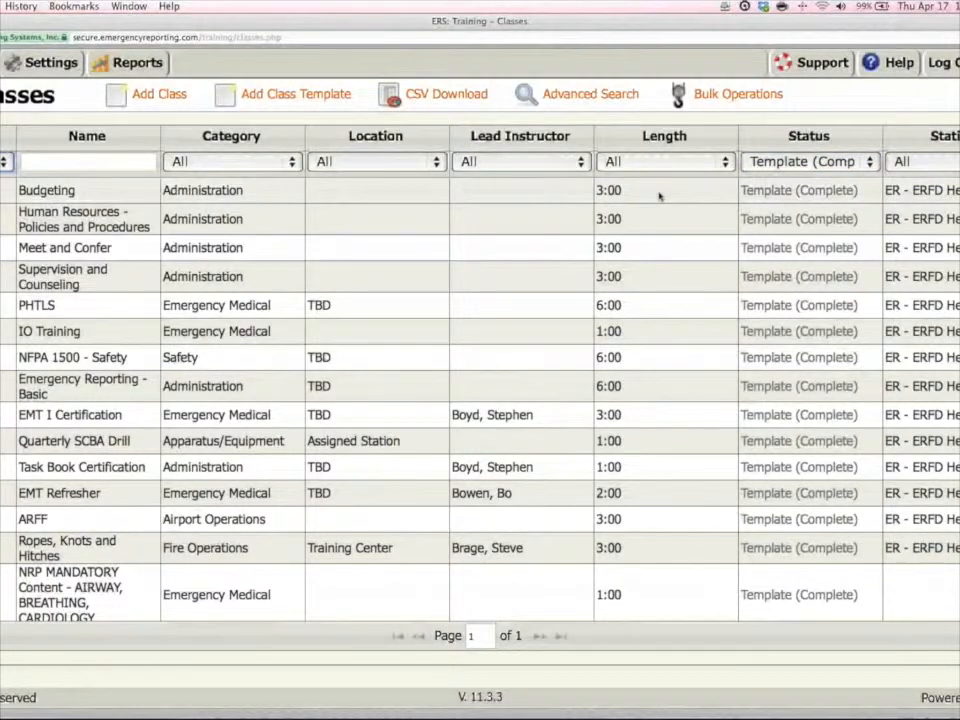
Filter the completed templates by the name text D and look through the list for the new template.
left_click(71, 167)
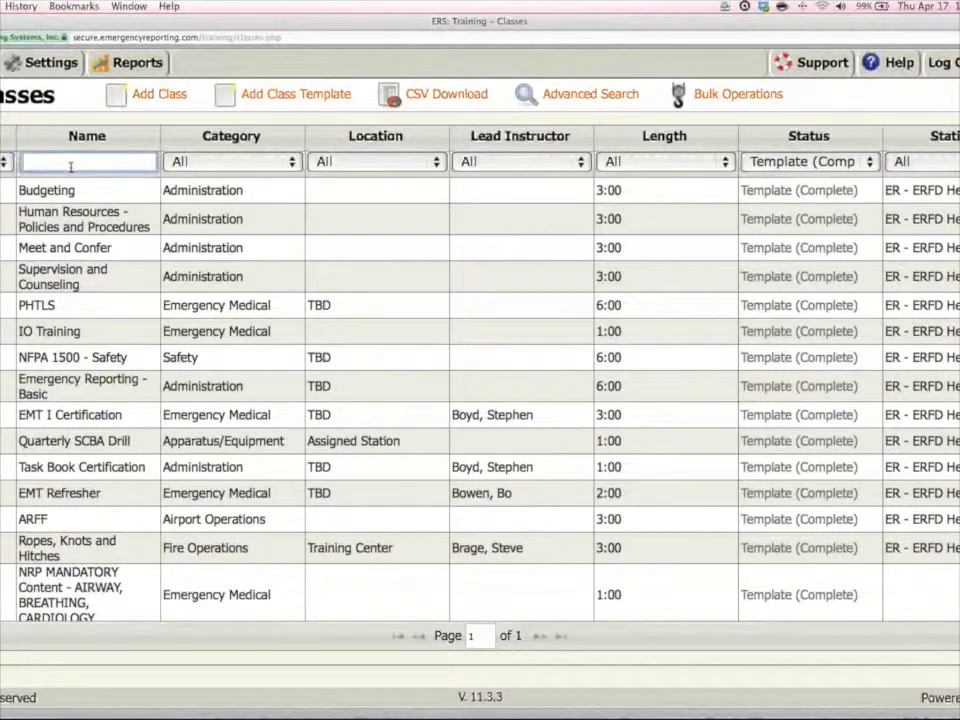
type("Durim")
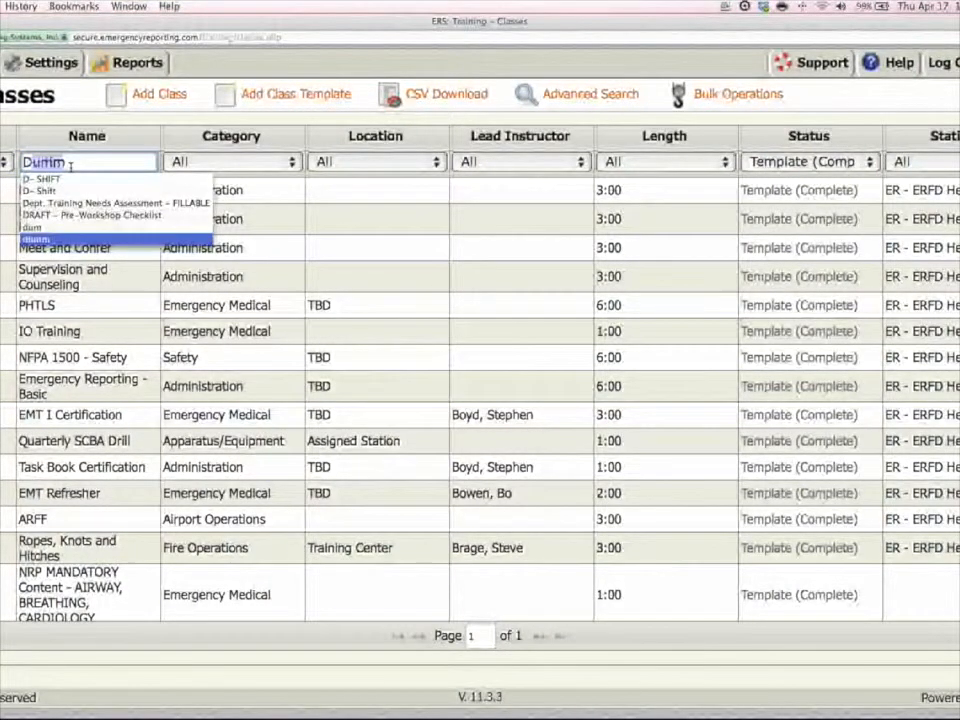
key("BackSpace")
key("BackSpace")
key("BackSpace")
key("BackSpace")
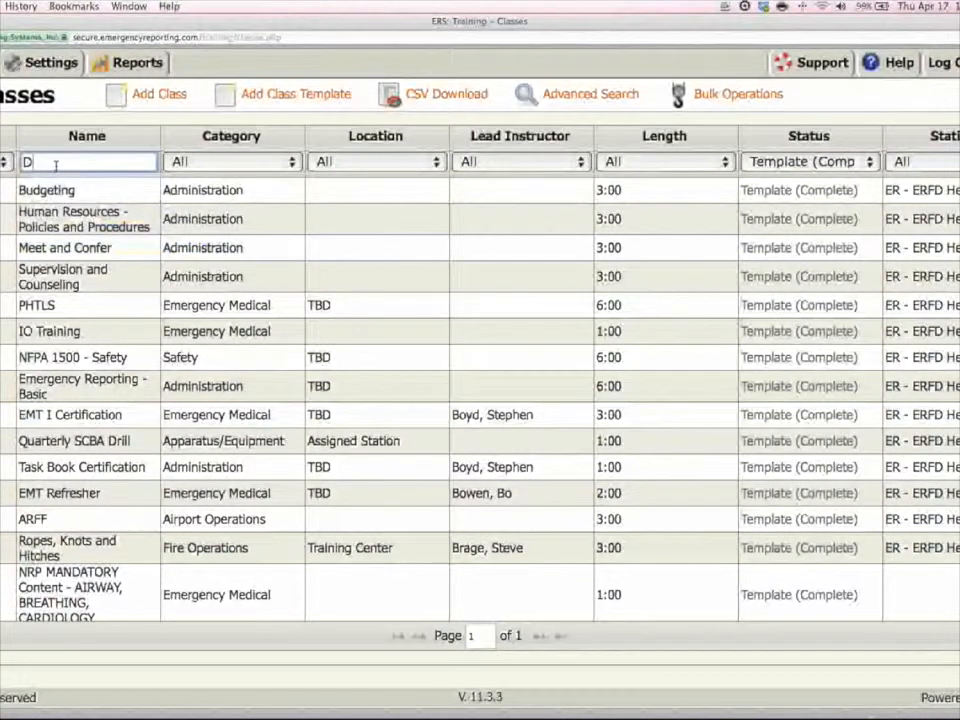
key("Return")
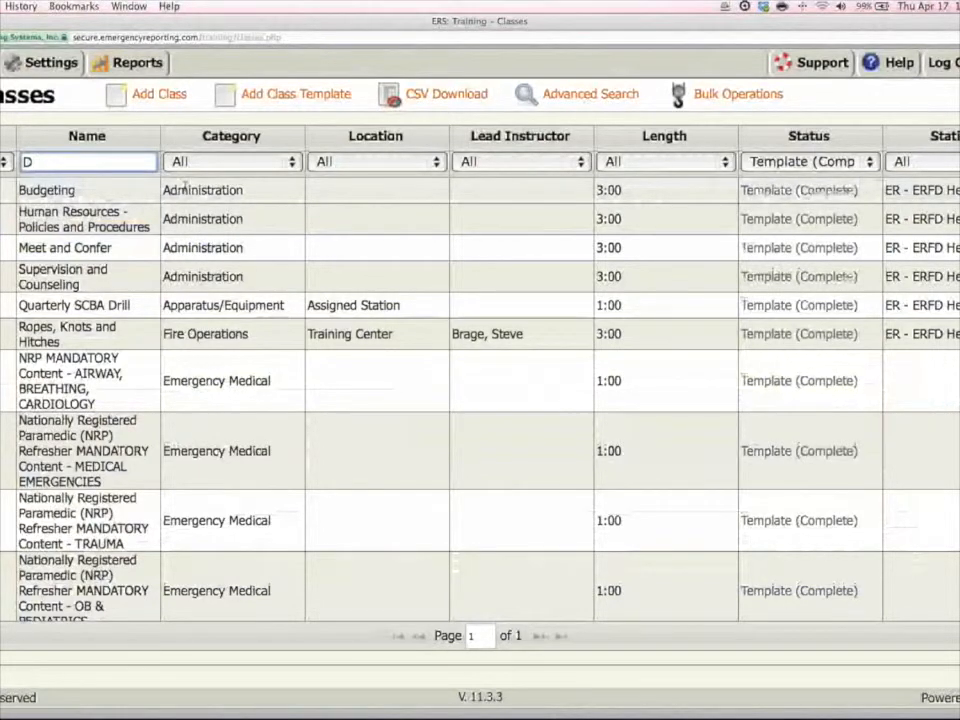
scroll(185, 185, "down", 1)
key("Return")
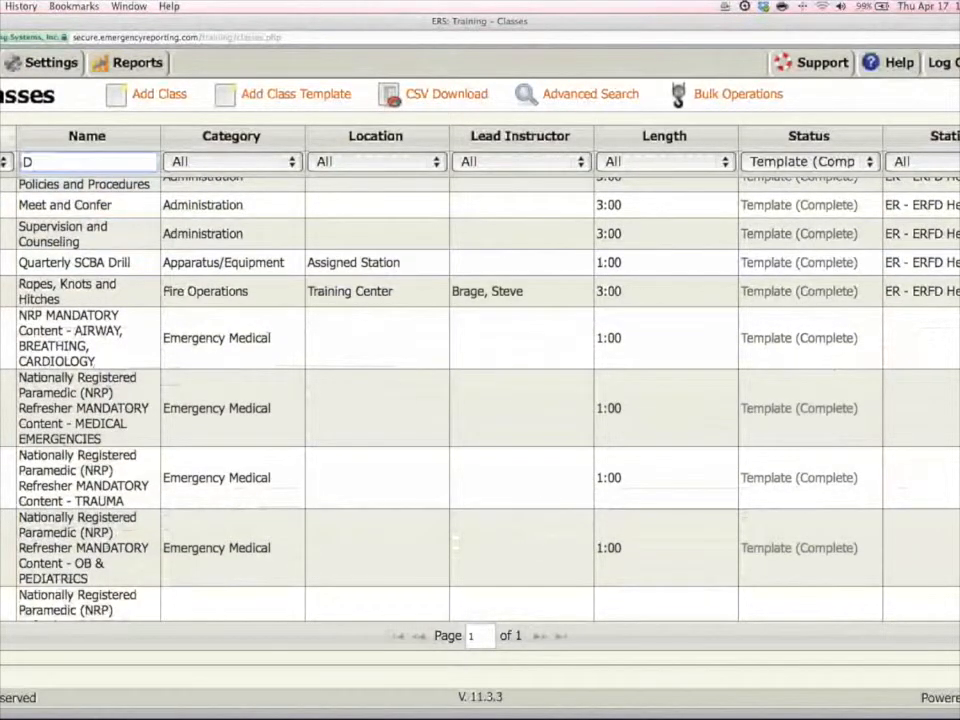
scroll(2, 211, "down", 6)
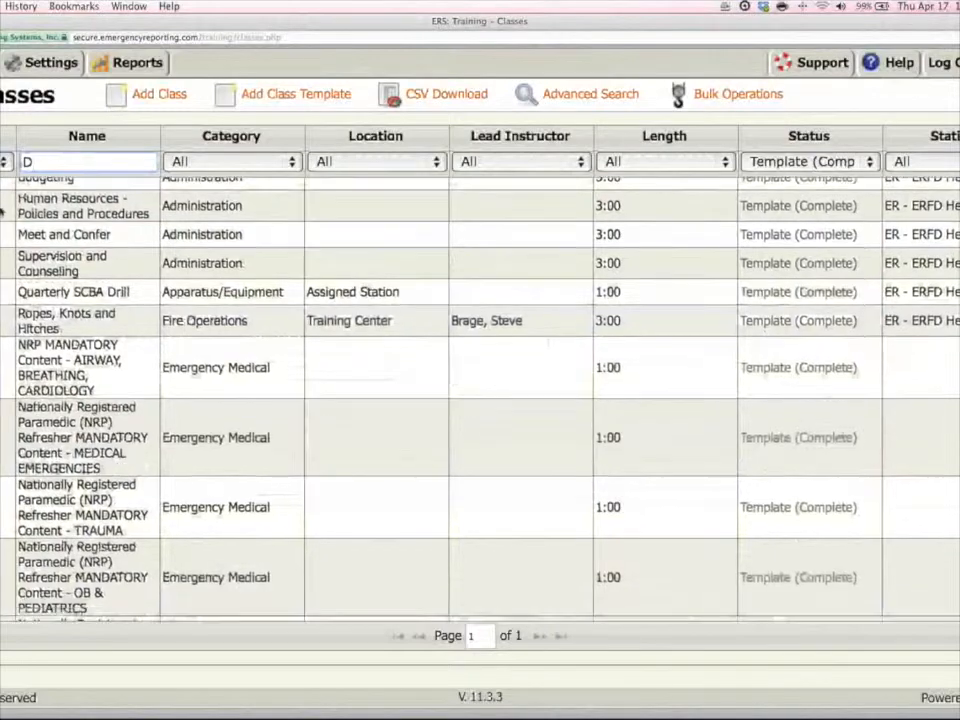
scroll(2, 211, "down", 4)
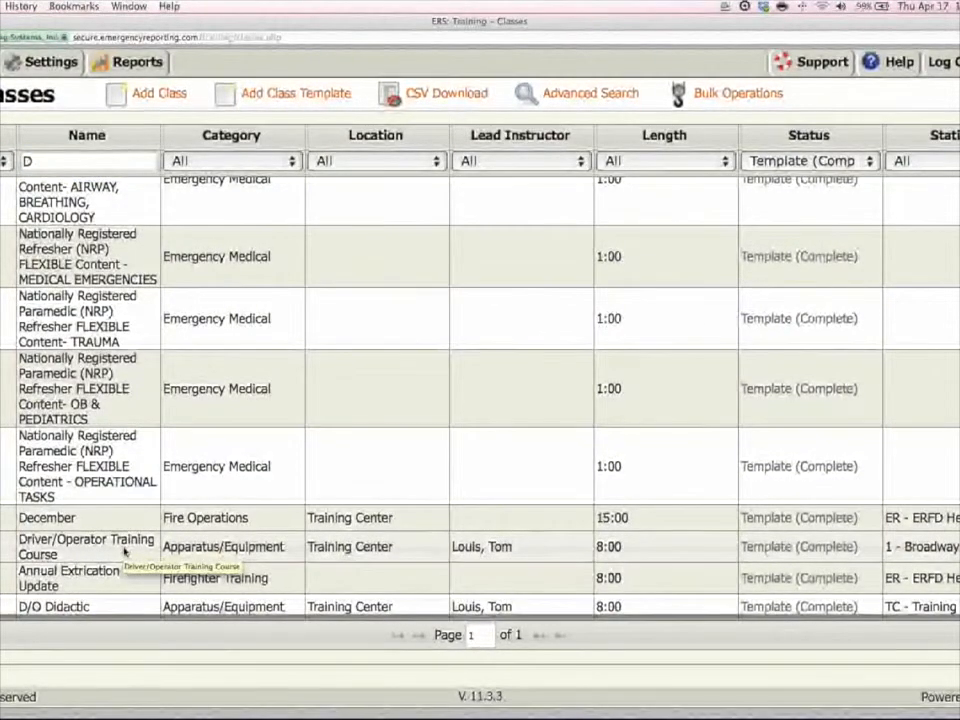
Narrow the name filter to Did, open the D/O Didactic template and review its details and authorization.
left_click(73, 154)
type("id")
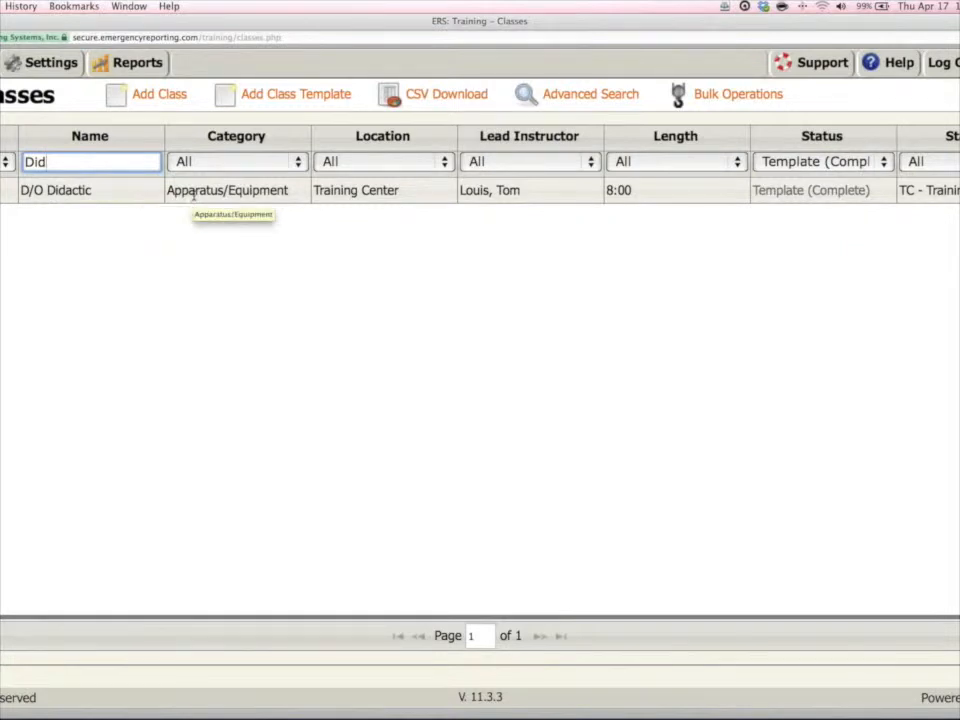
double_click(463, 190)
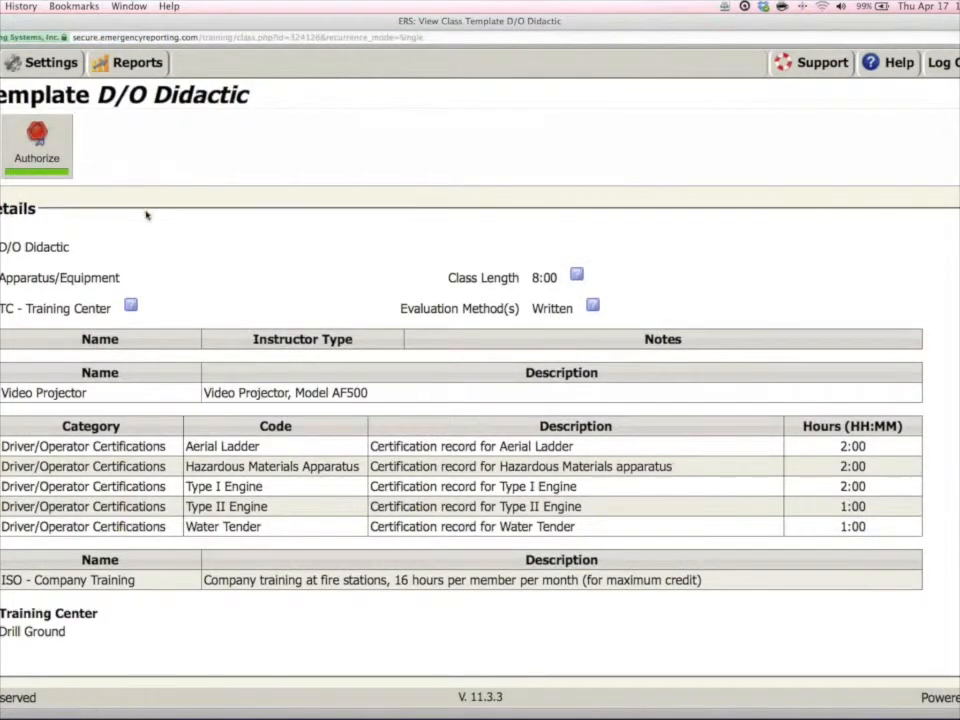
scroll(147, 215, "down", 1)
left_click(36, 143)
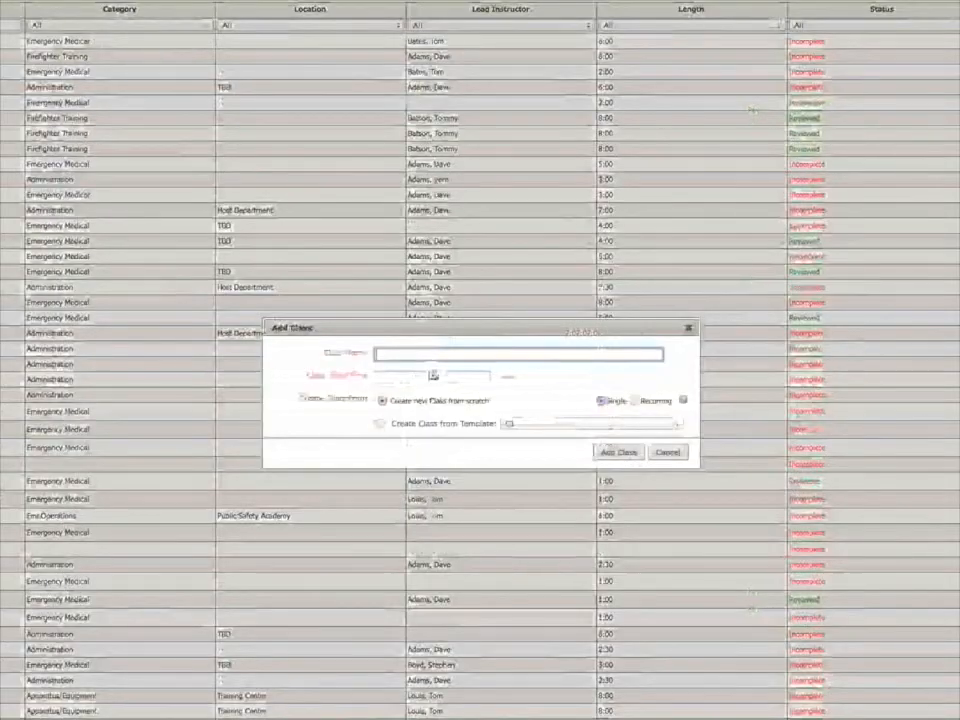
Add a single class from the Driver/Operator Training Course template, dated 4/17/2014 at 09:00.
left_click(590, 423)
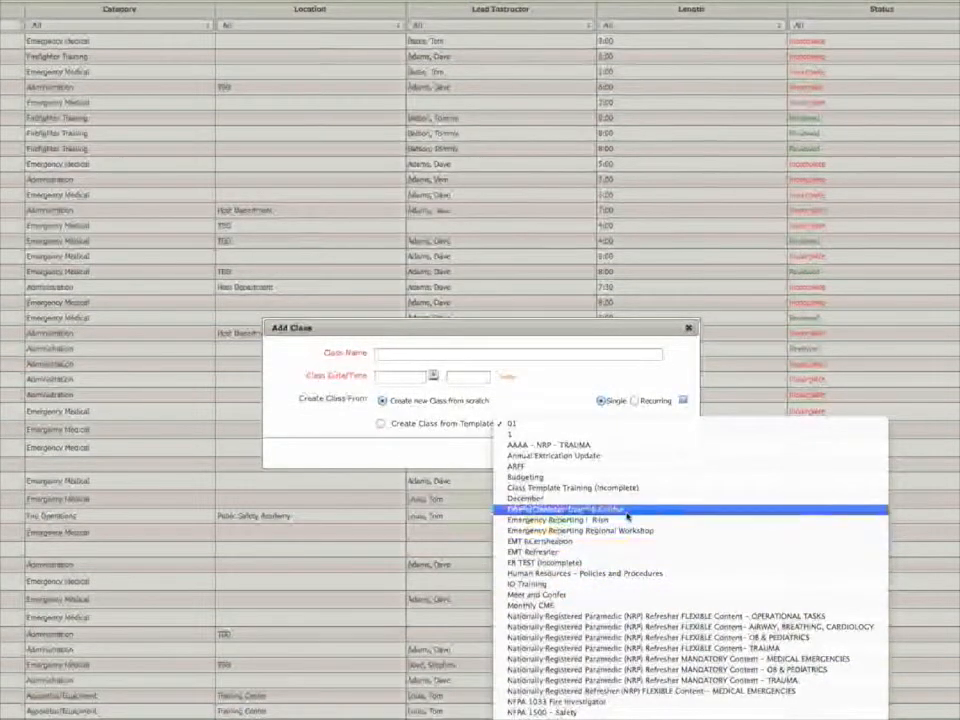
left_click(626, 511)
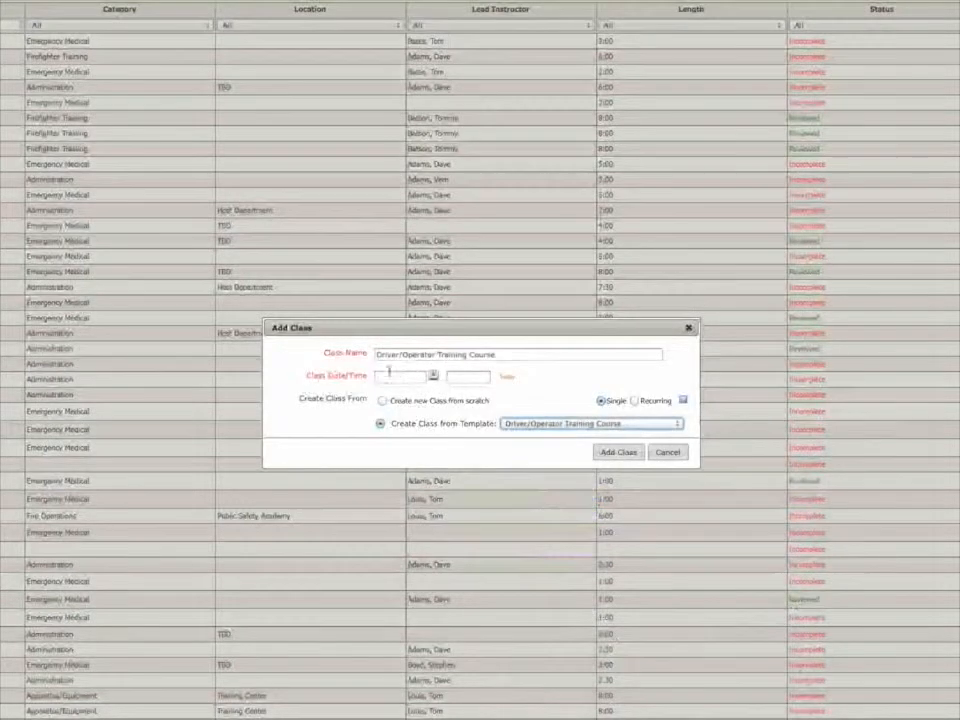
left_click(508, 379)
left_click(456, 377)
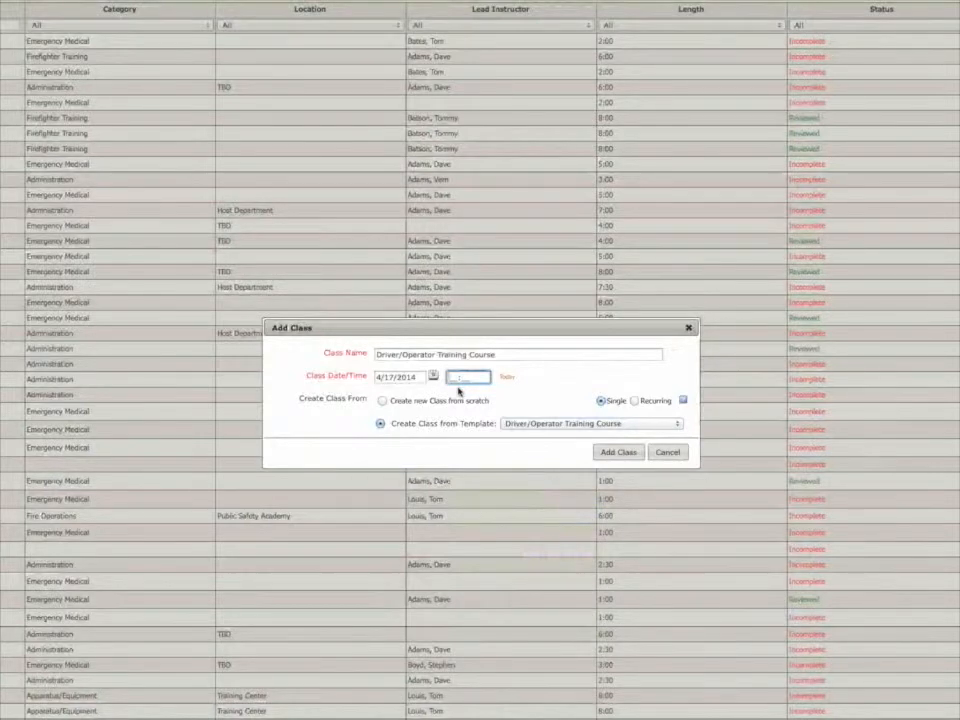
type("0900")
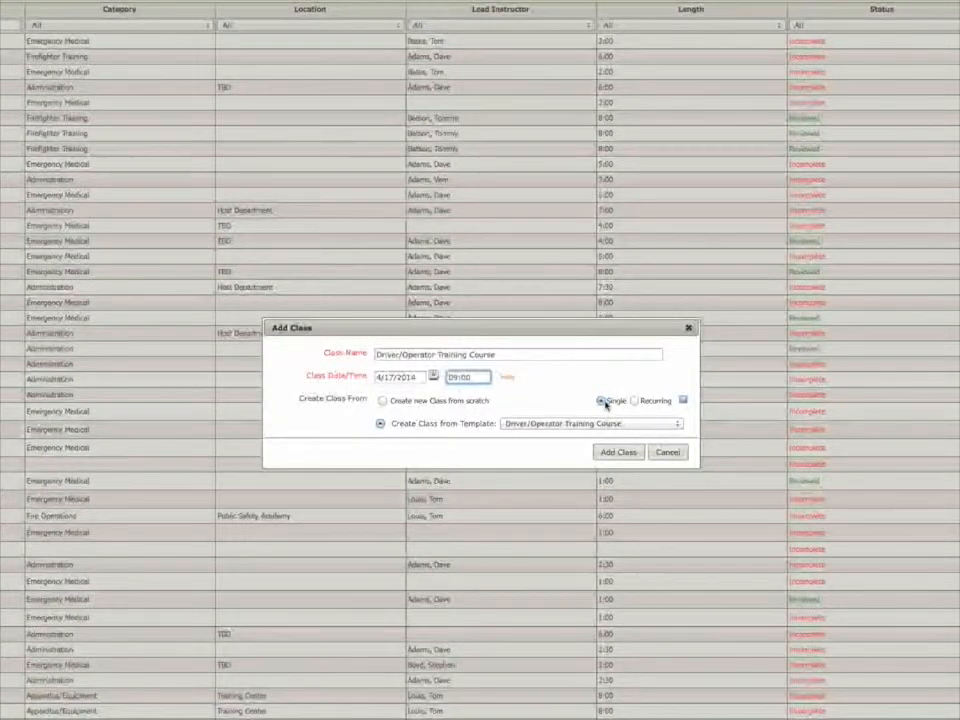
left_click(607, 455)
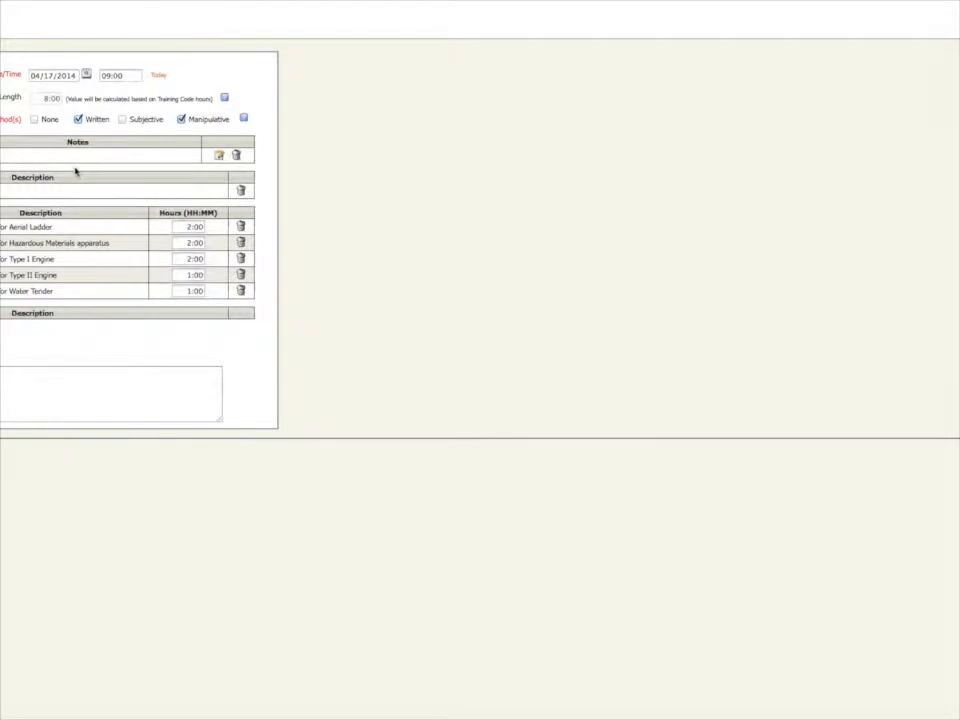
Replace the class's instructor with an ER Training Specialist from the agency personnel as Lead Instructor.
left_click(237, 157)
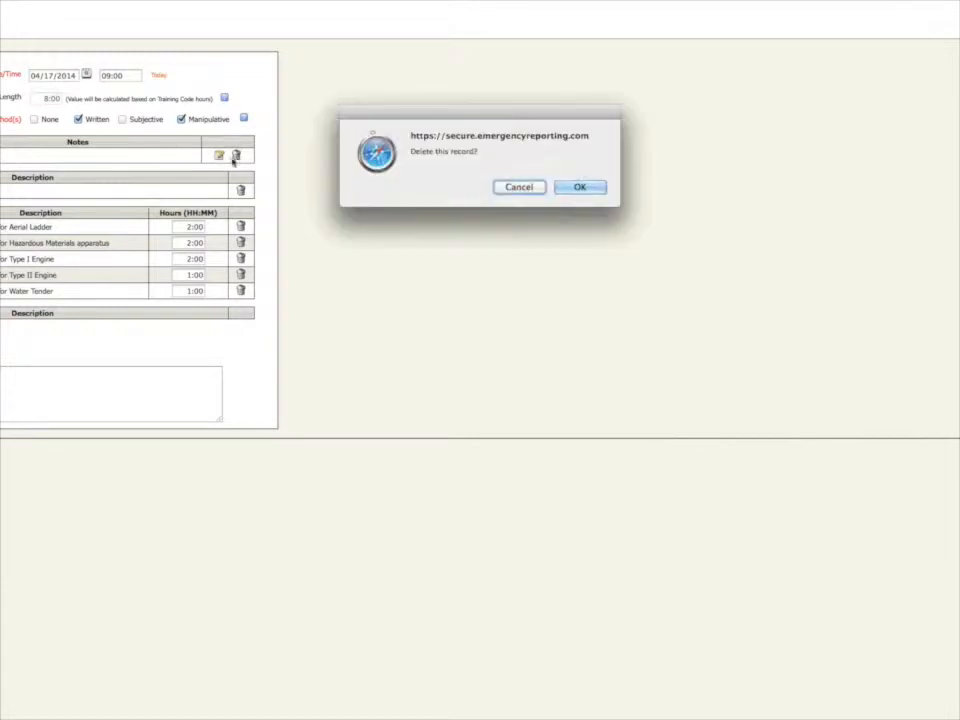
left_click(580, 188)
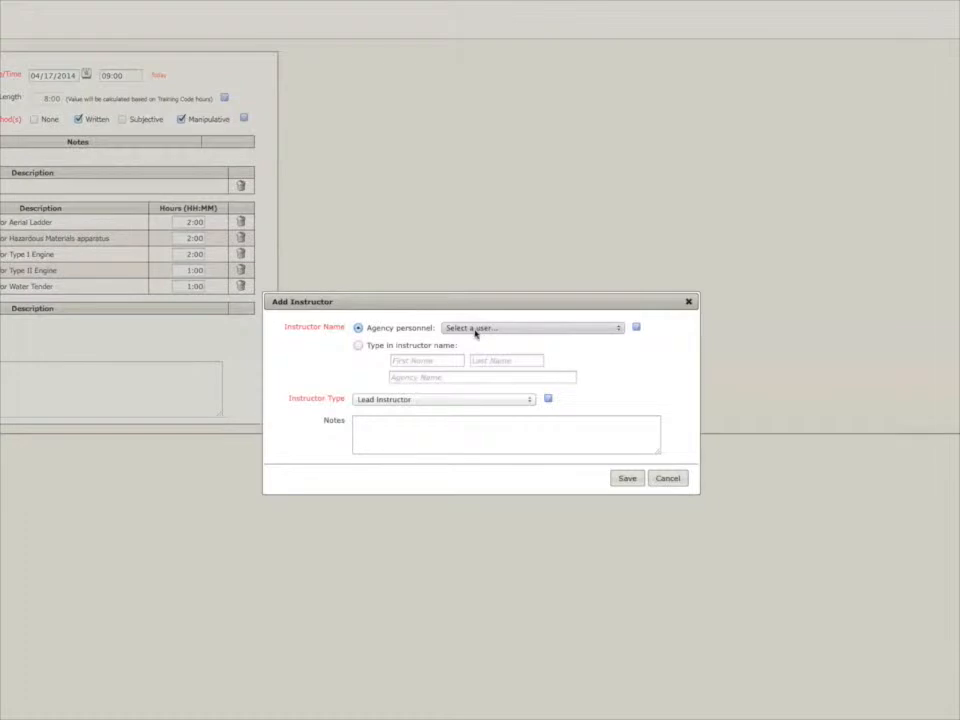
left_click(475, 330)
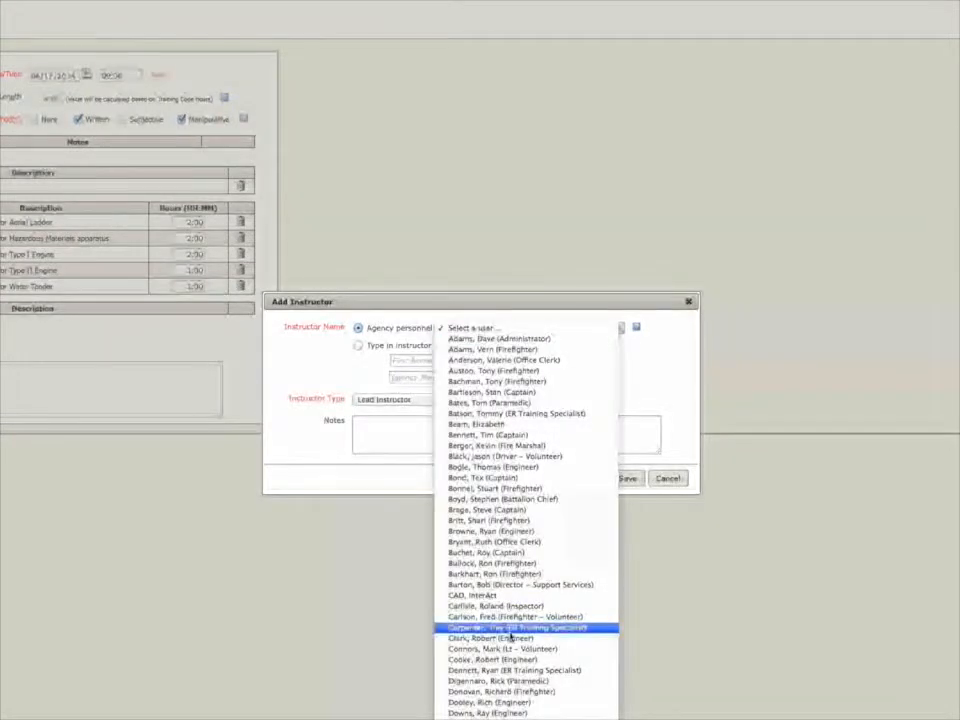
scroll(510, 636, "down", 1)
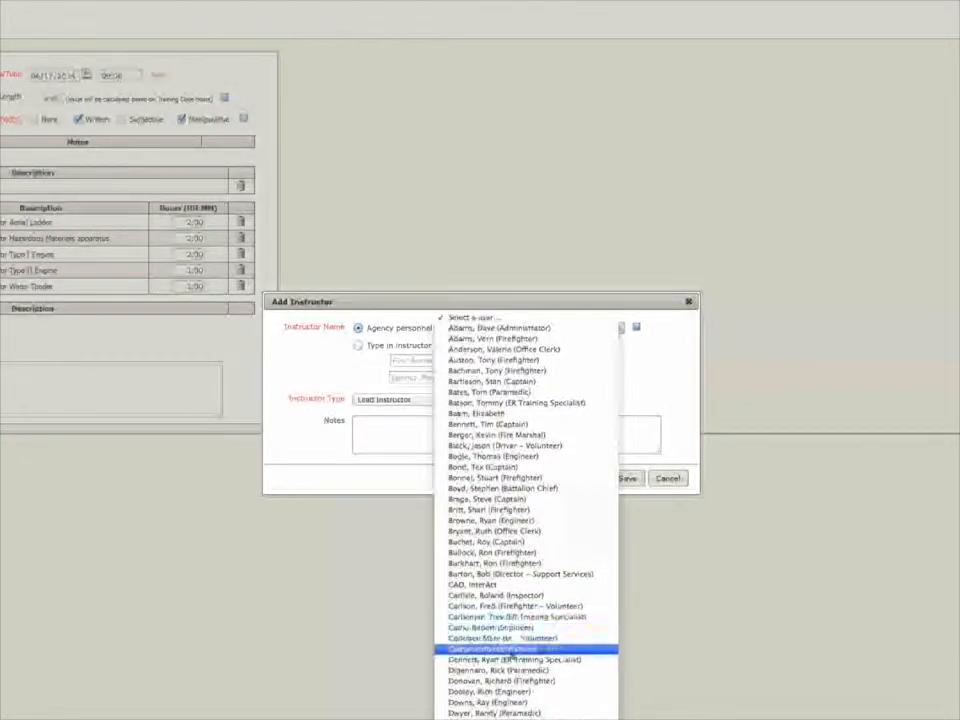
left_click(495, 660)
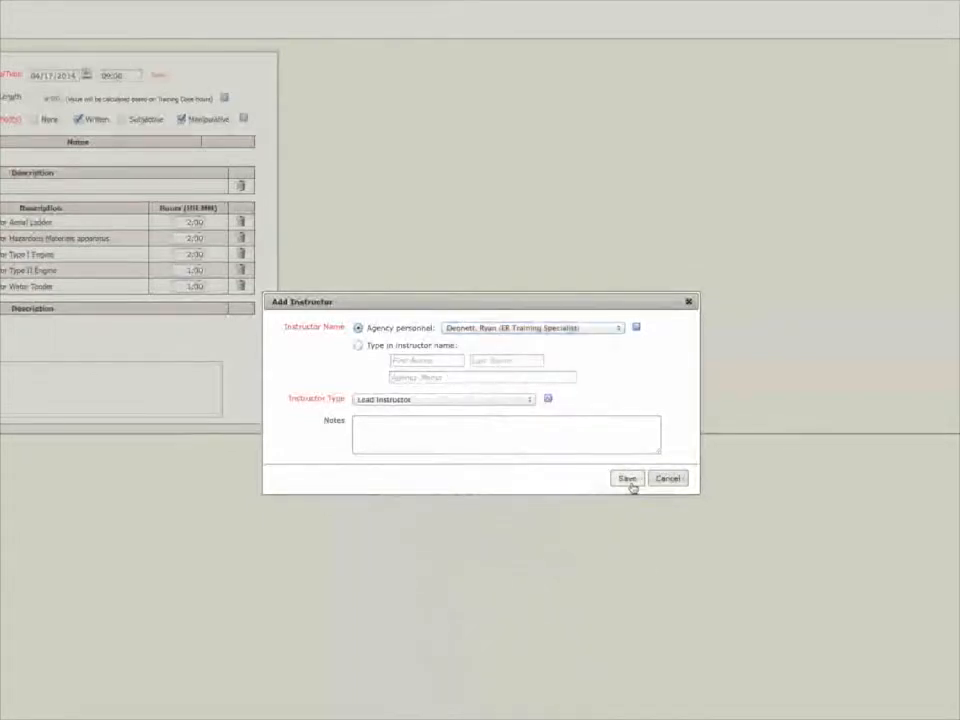
left_click(628, 479)
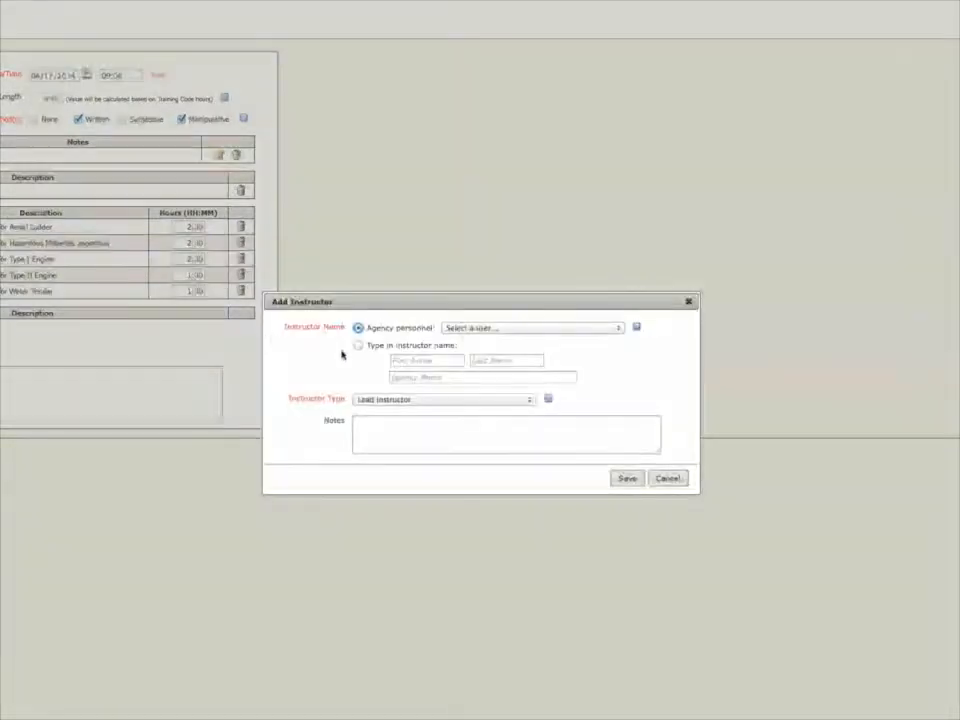
Add a second instructor to the class, choosing another ER Training Specialist from the agency personnel, and save the entry.
left_click(395, 399)
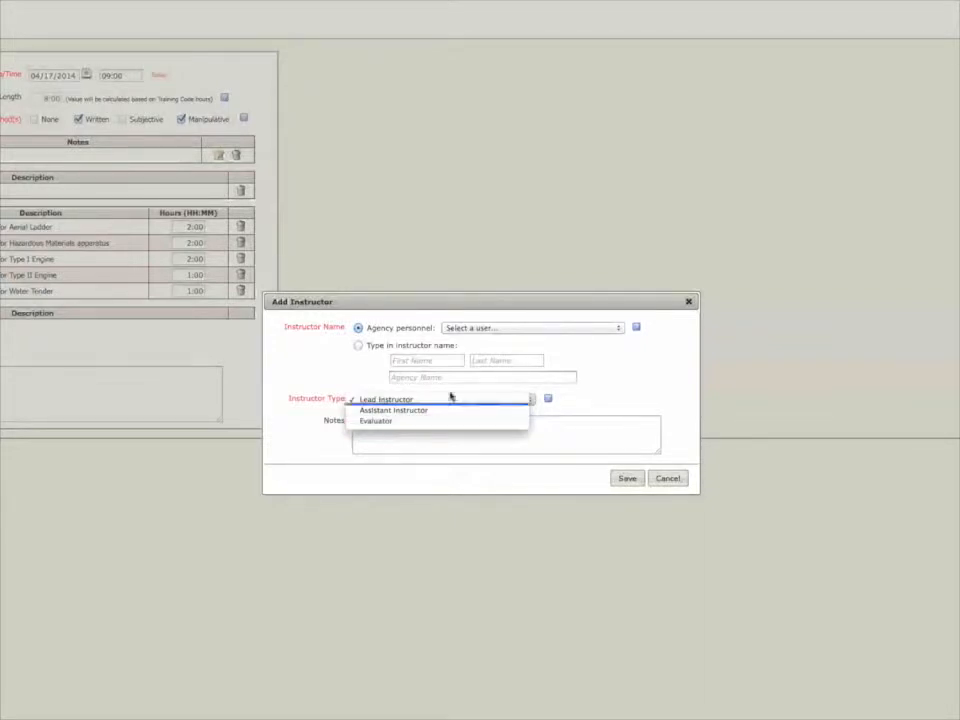
left_click(486, 330)
left_click(488, 331)
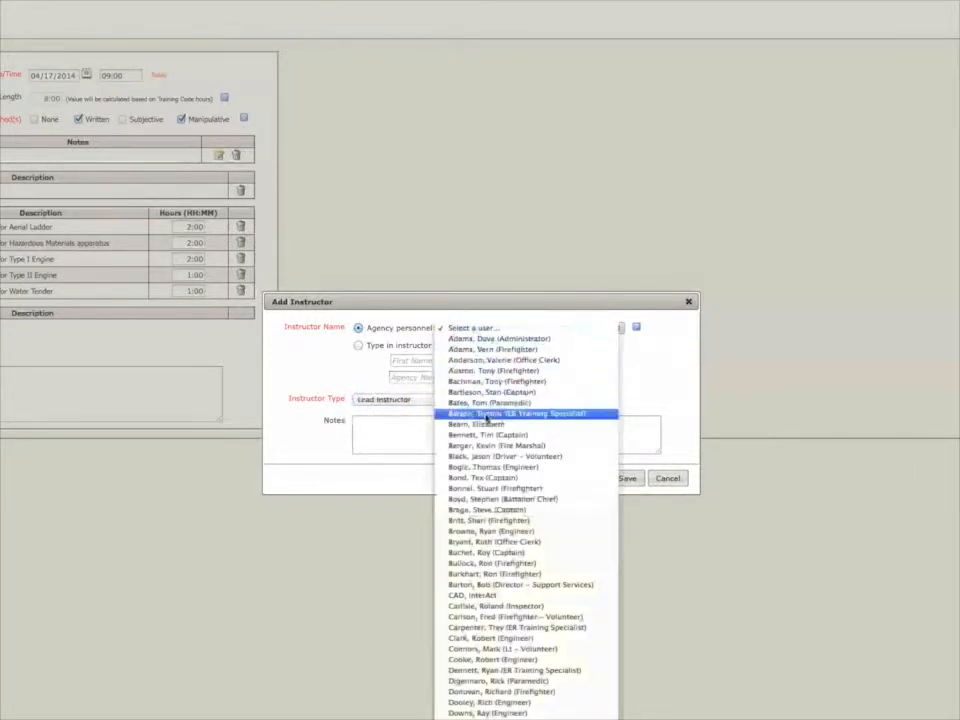
left_click(487, 415)
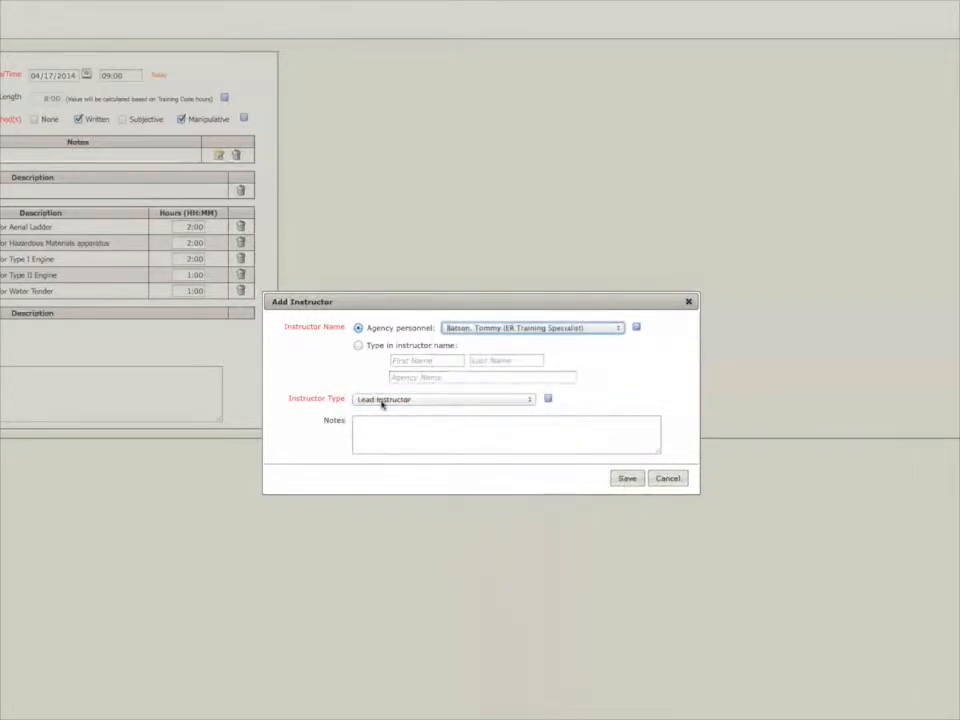
left_click(627, 481)
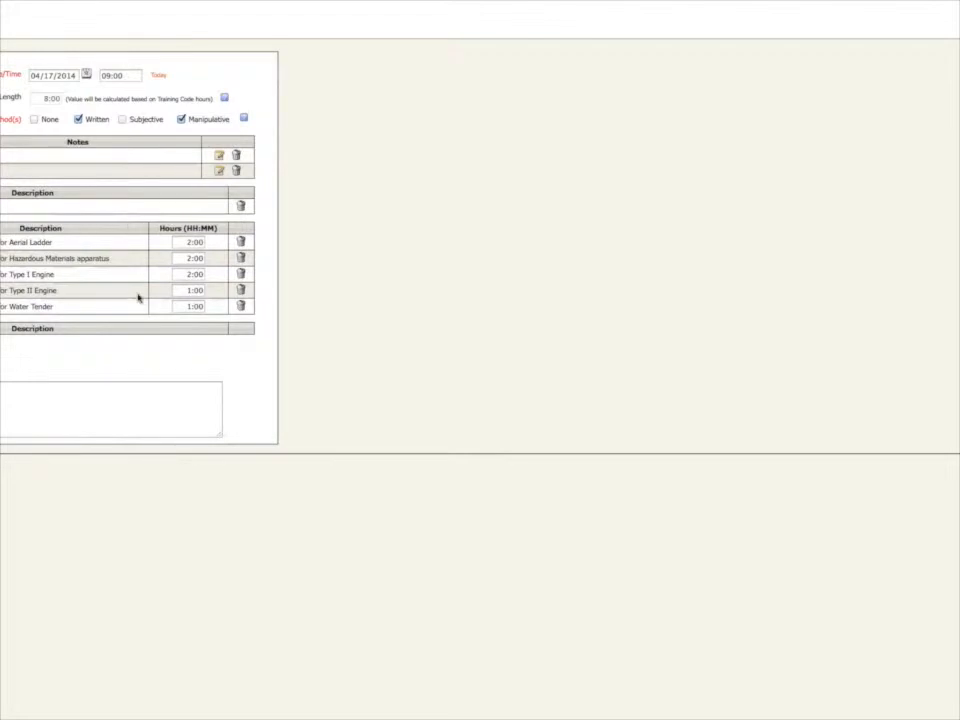
Delete the Water Tender training code from the class.
left_click(241, 307)
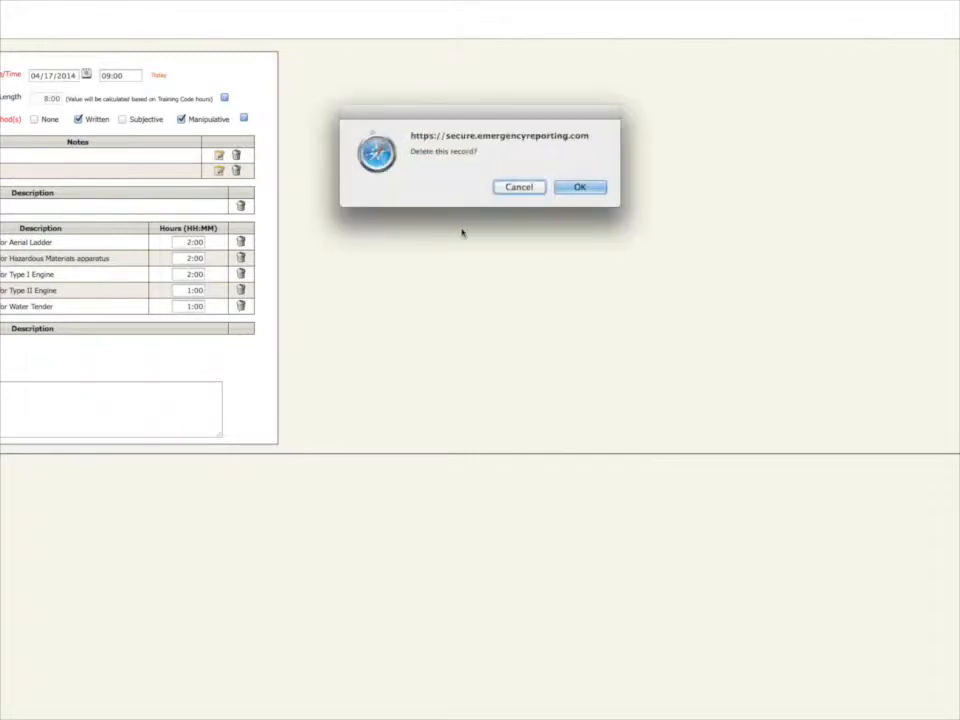
left_click(579, 187)
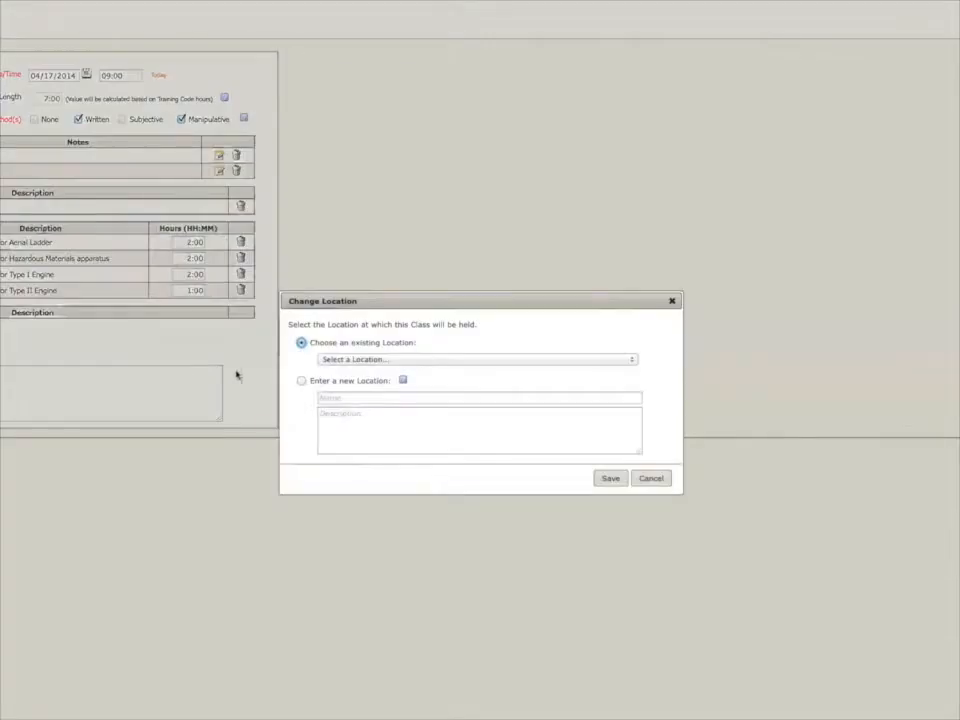
Review the existing locations offered for the class in the Change Location dialog without saving a choice.
left_click(328, 361)
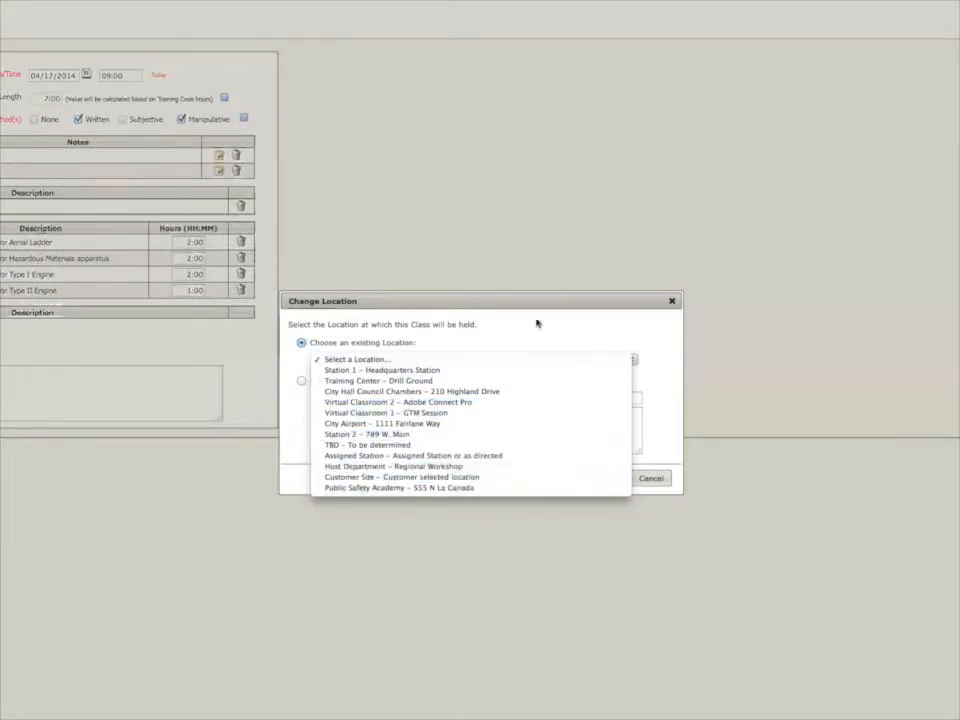
left_click(392, 362)
left_click(392, 362)
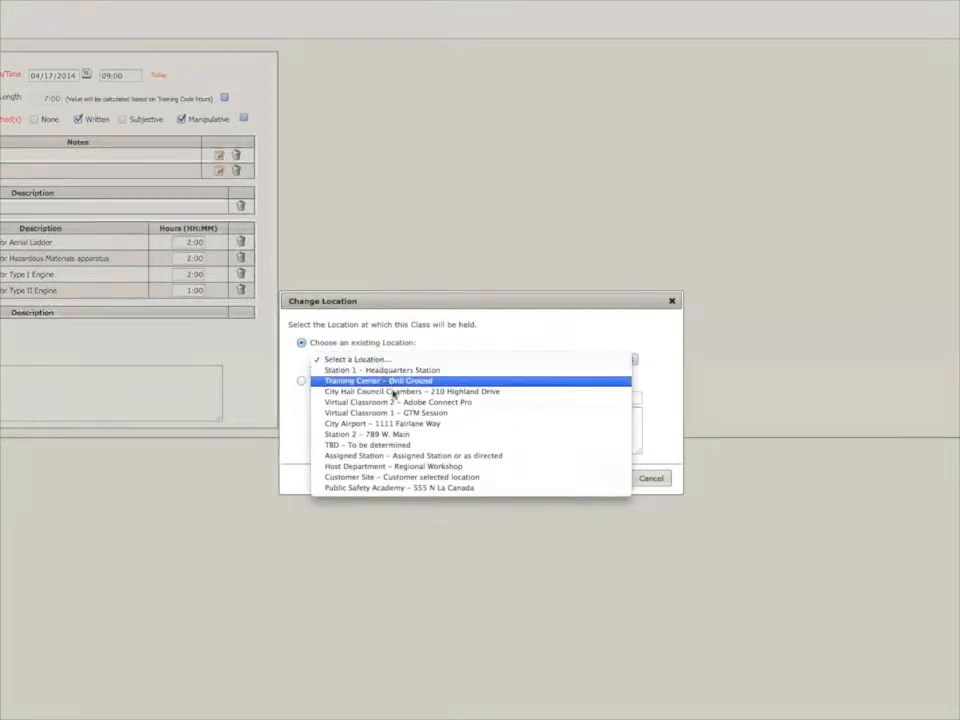
left_click(467, 338)
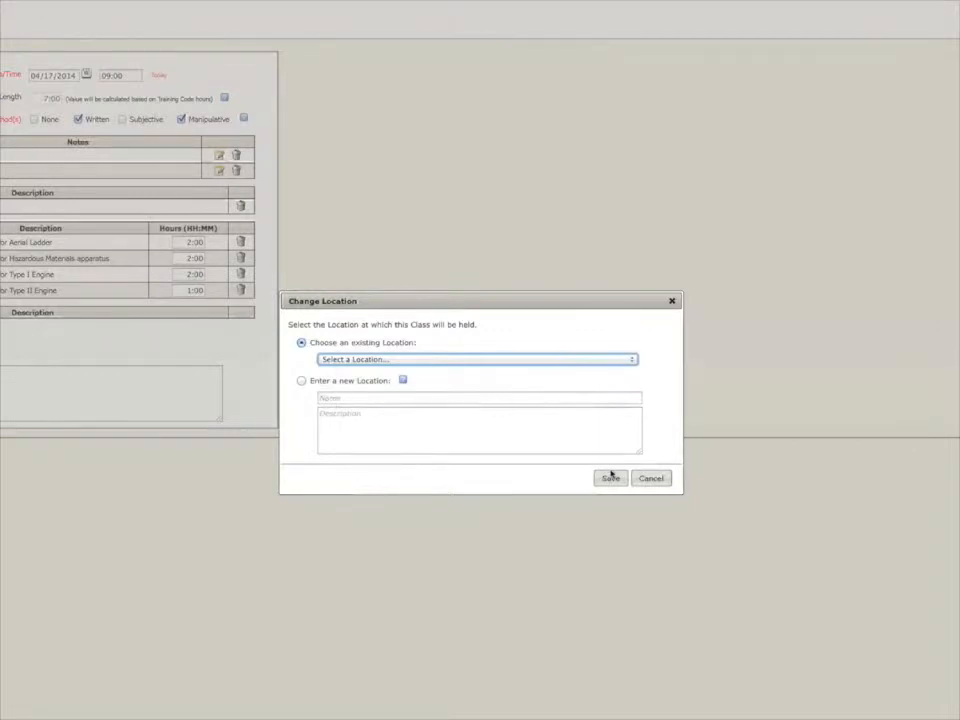
left_click(651, 479)
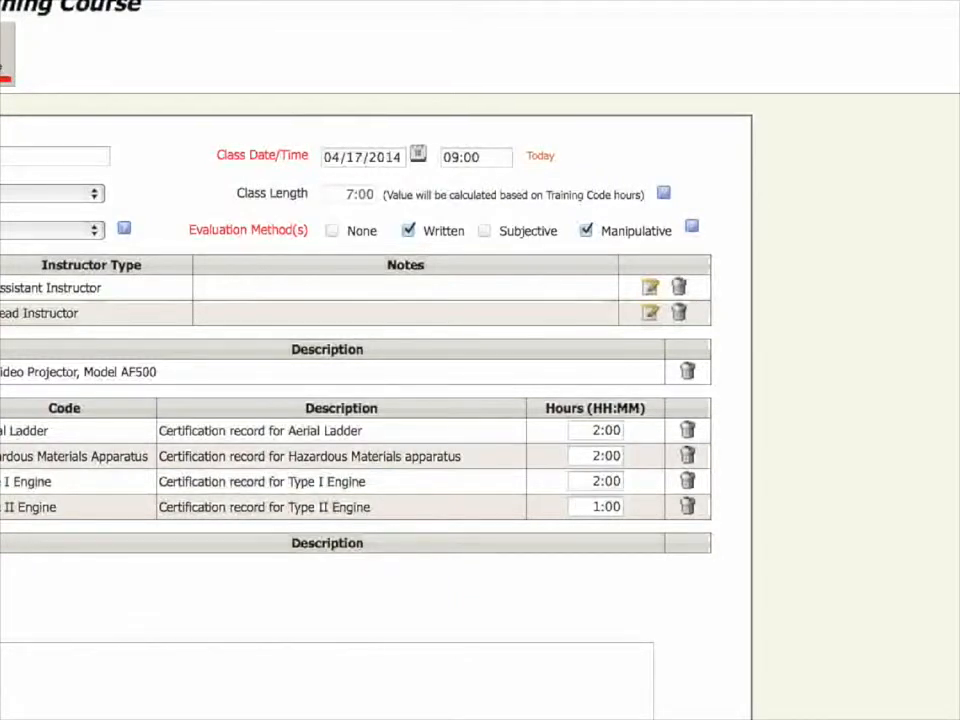
left_click(52, 230)
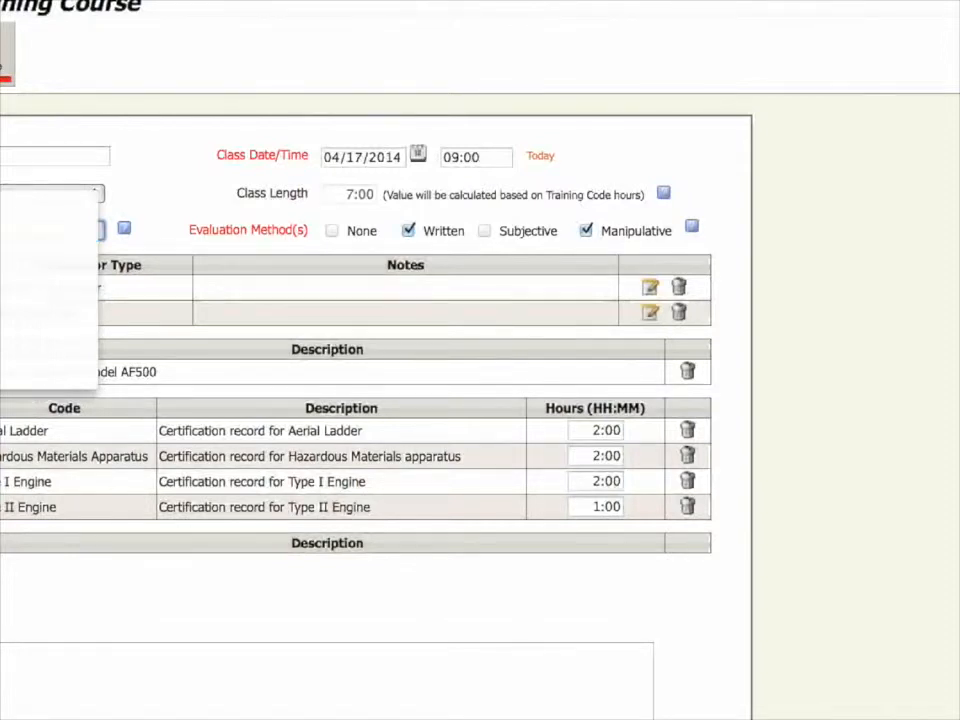
key("Escape")
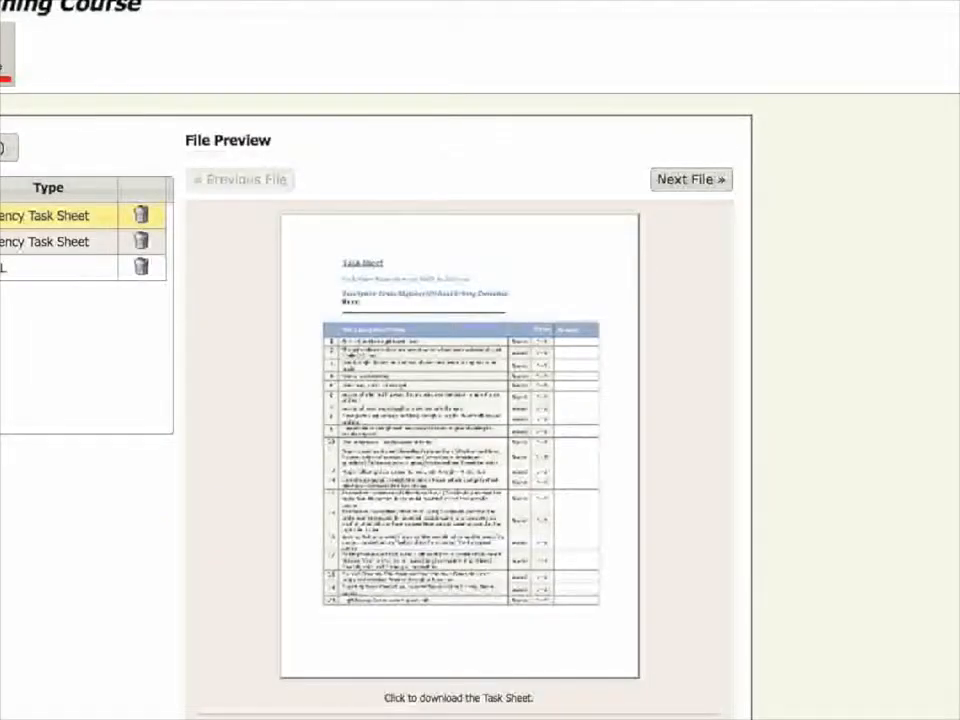
key("ctrl+a")
type("https://www.youtube.com/watch?v=i5lmKa6sSt4&noredirect=1")
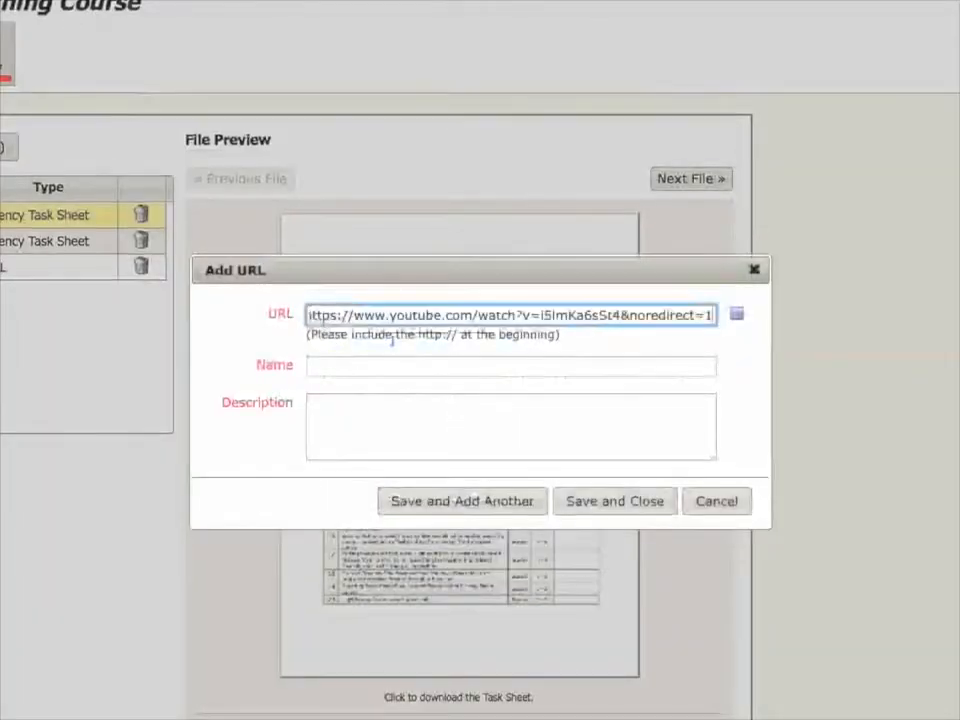
left_click(389, 364)
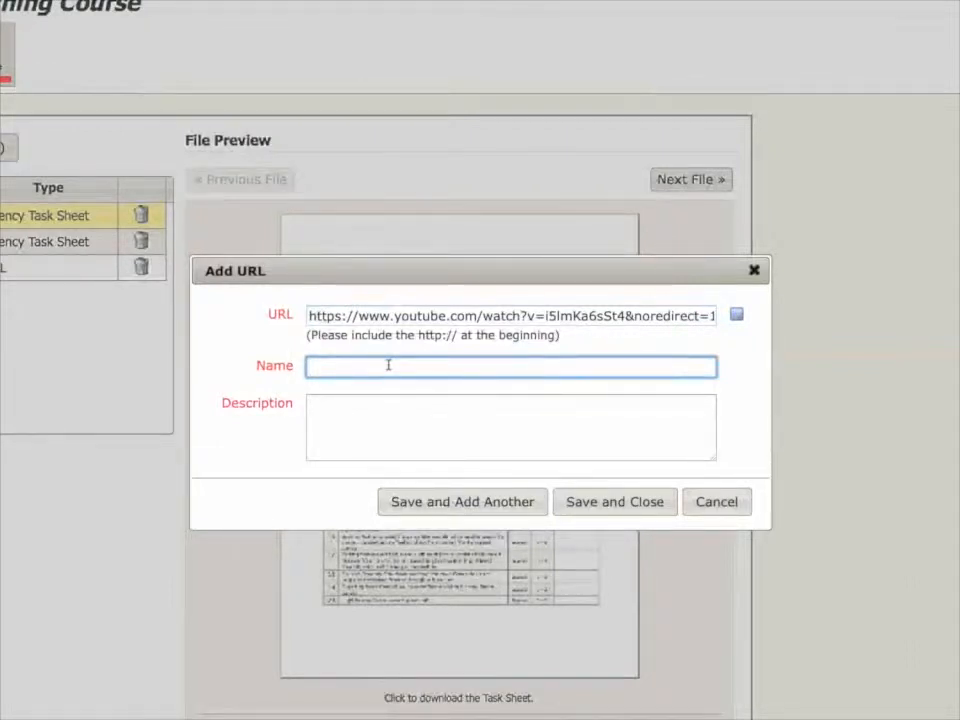
type("Basic Apparatus Operationas")
key("Tab")
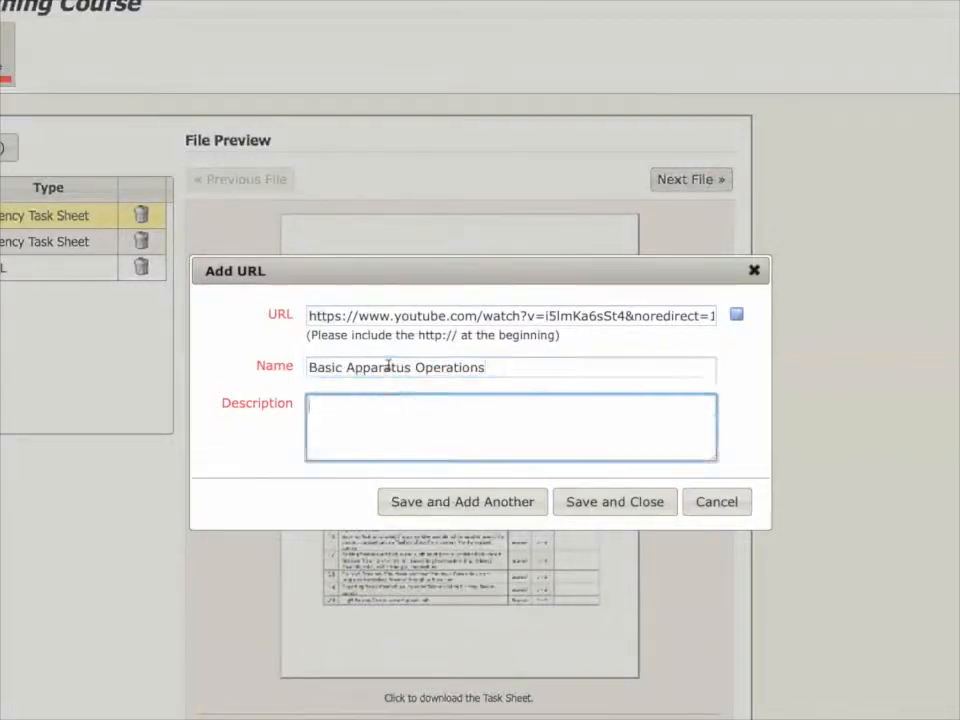
type("Engine op")
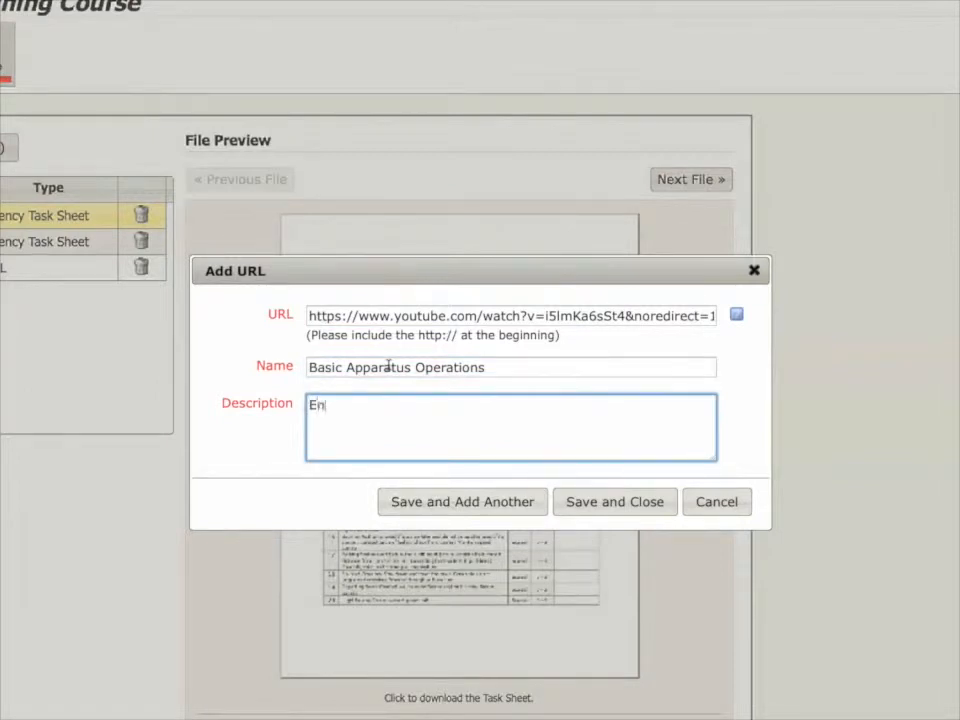
type("s")
left_click(625, 508)
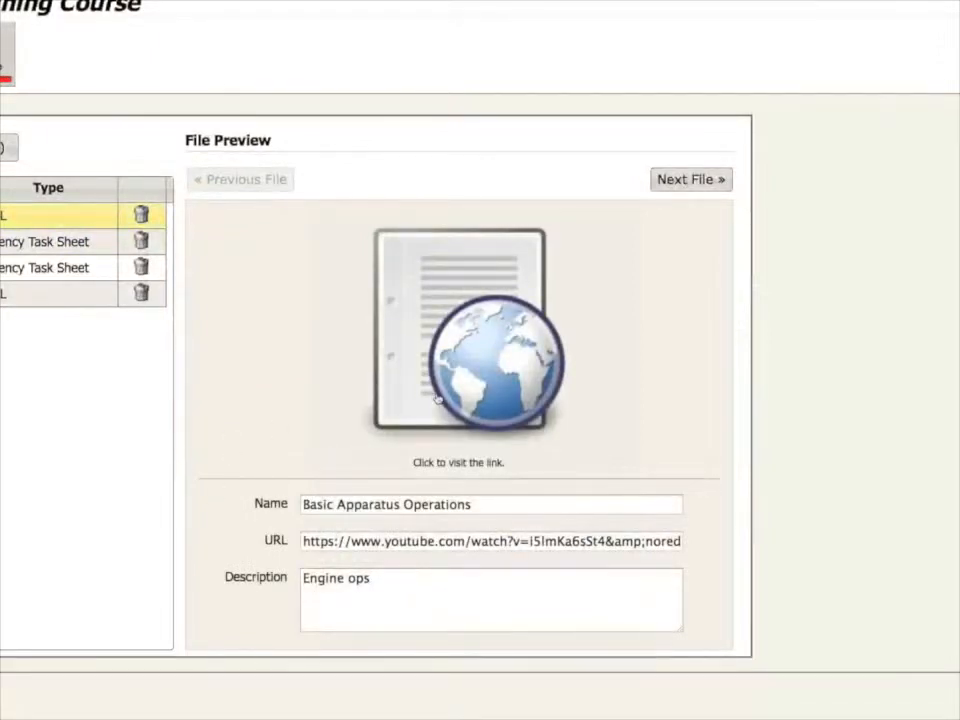
Visit the Basic Apparatus Operations link and look through the previews of the class's attached files.
left_click(497, 361)
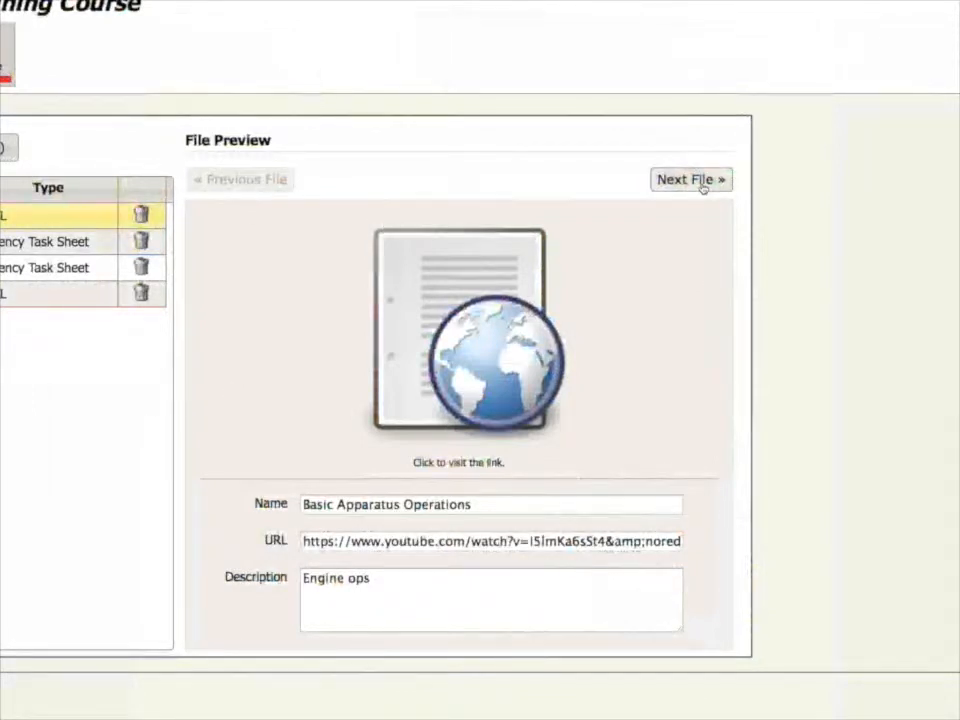
left_click(44, 242)
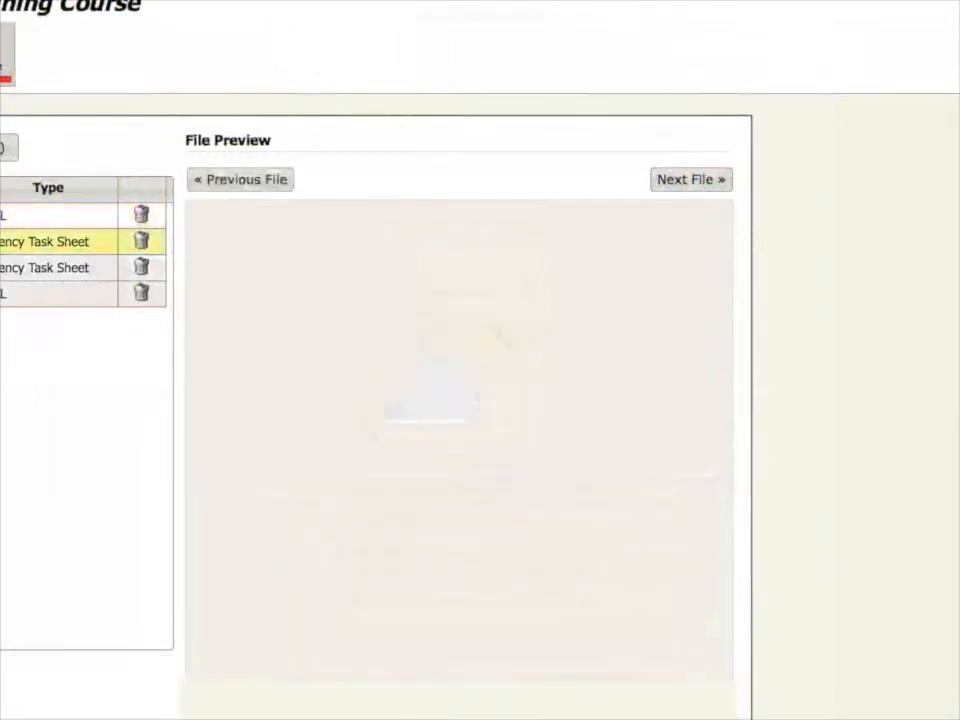
left_click(270, 181)
left_click(270, 181)
left_click(271, 181)
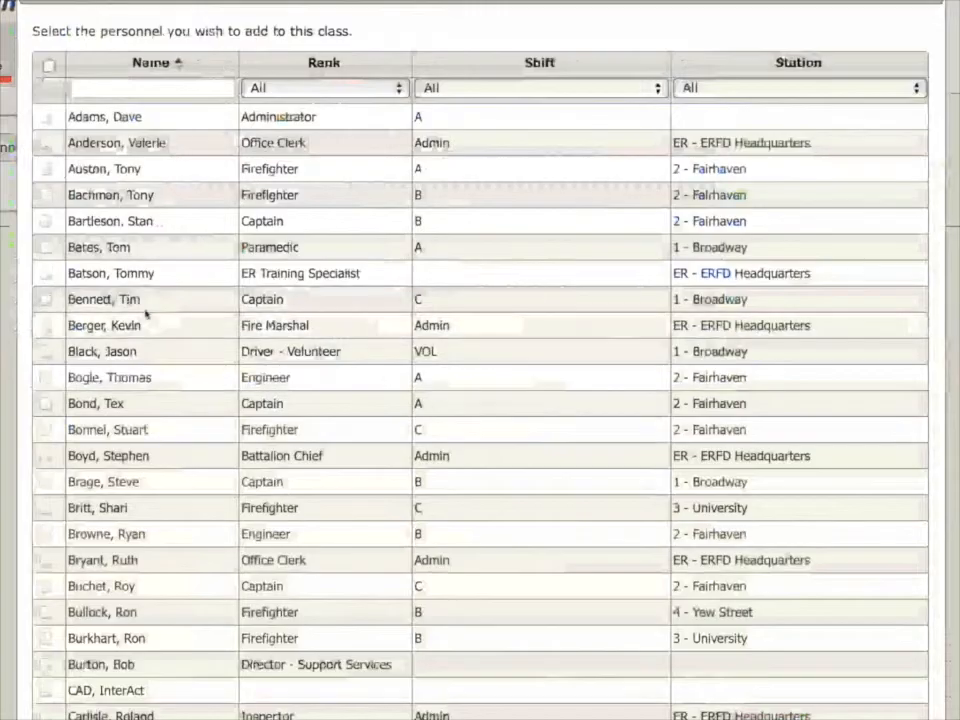
Add three agency personnel to the class: the first-listed ER Training Specialist, the Captain listed directly below, and the Fire Marshal.
left_click(46, 273)
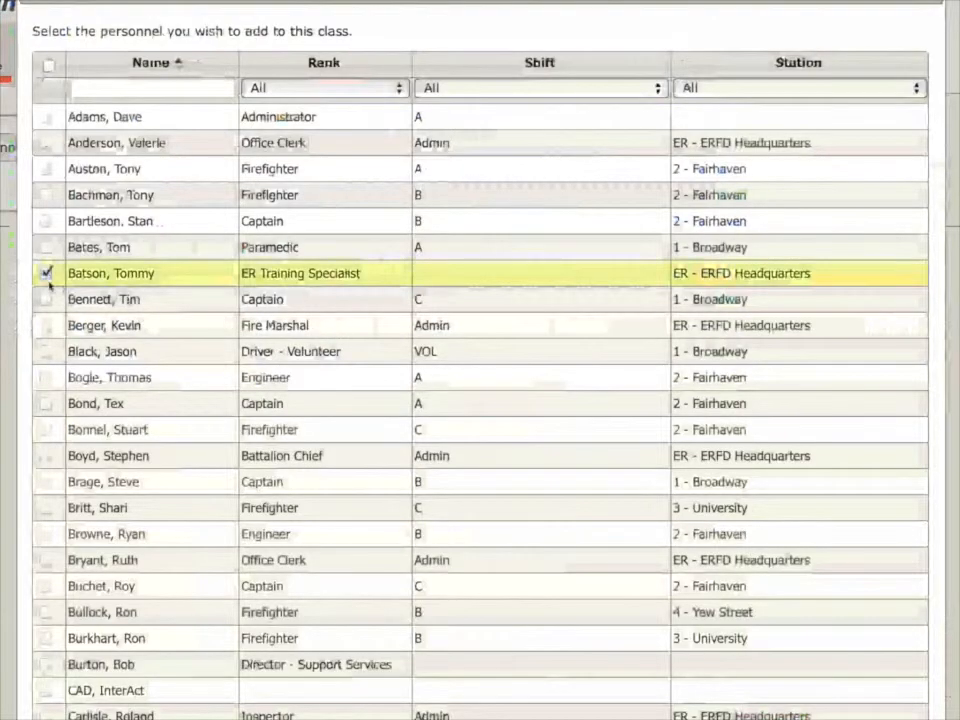
left_click(46, 299)
left_click(46, 325)
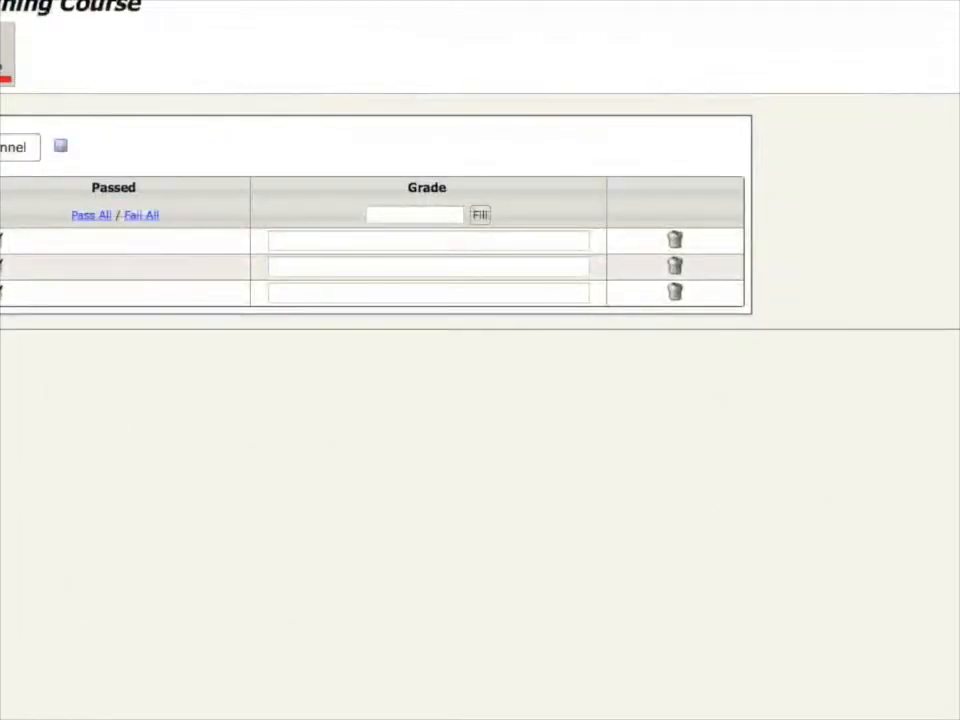
left_click(16, 147)
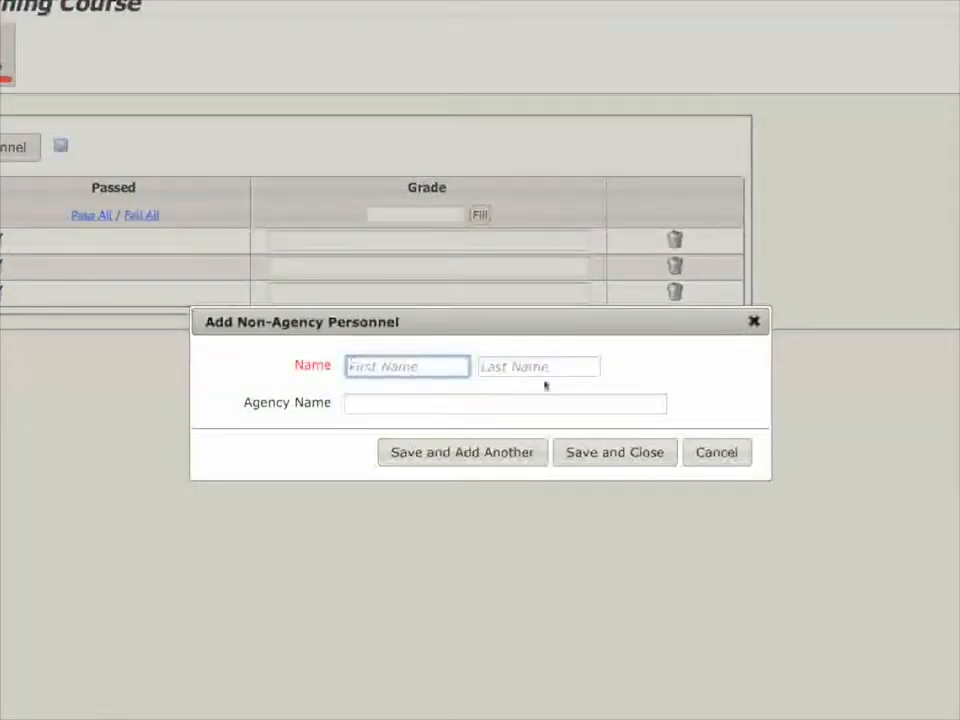
left_click(726, 450)
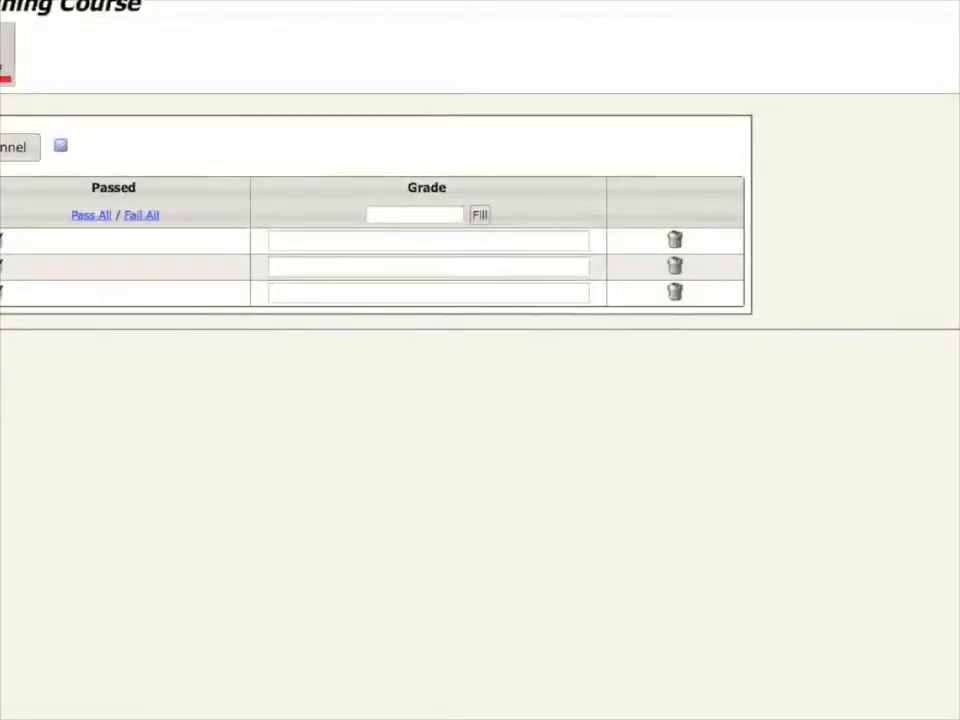
Enter the grades 90, 100 and 90 for the three attendees, in list order.
left_click(425, 217)
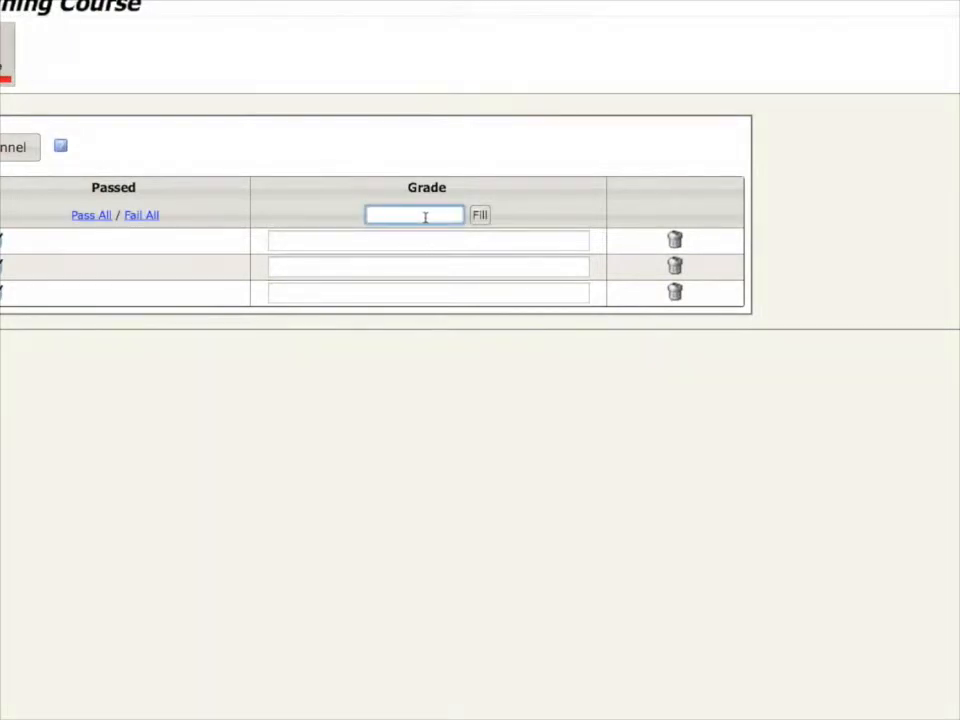
left_click(426, 242)
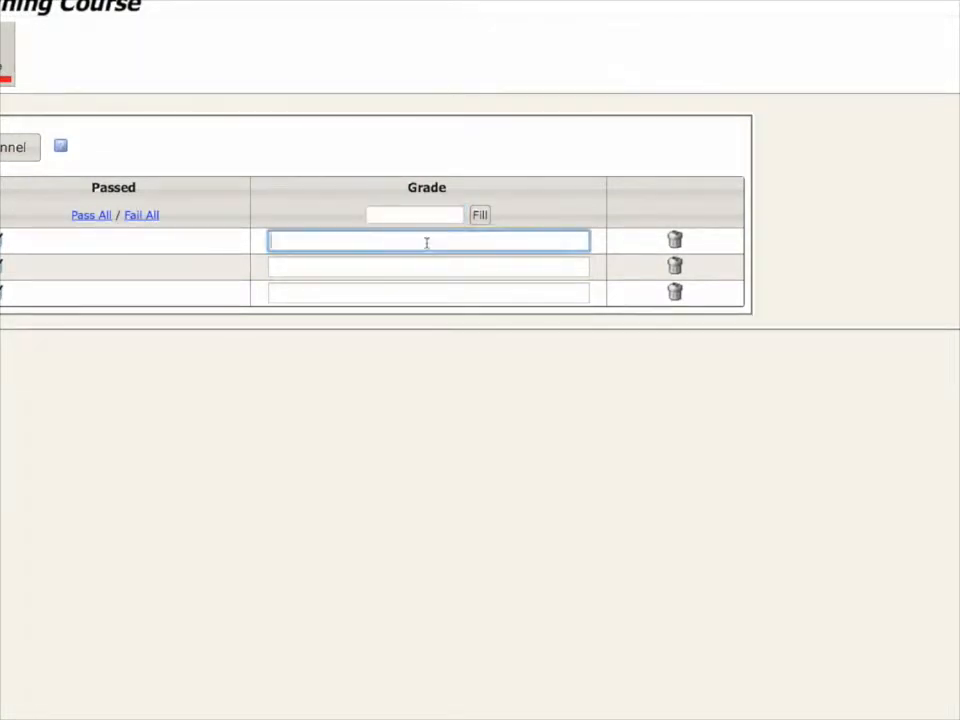
type("90")
key("Tab")
key("Tab")
type("100")
key("Tab")
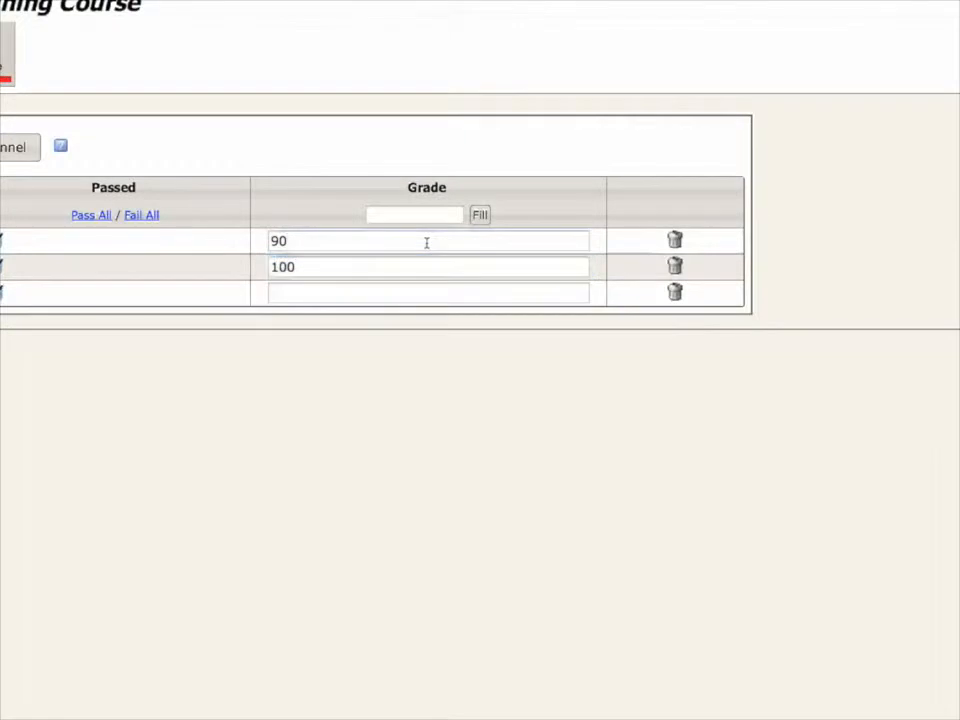
key("Tab")
type("90")
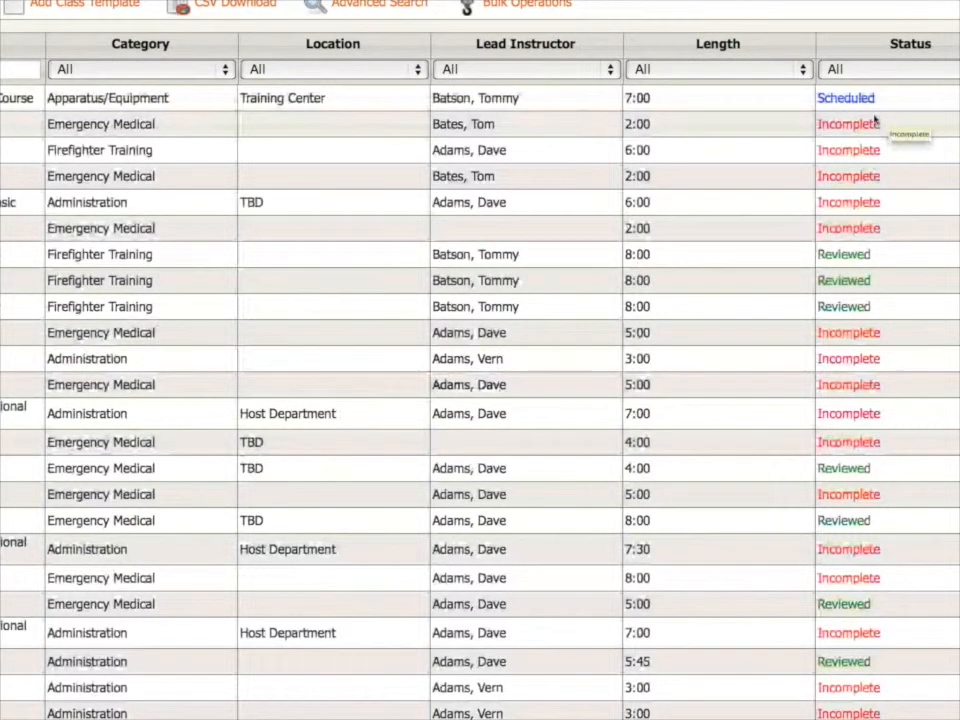
Print the scheduled Apparatus/Equipment class's data with a sign-in sheet for all personnel and class information including files, people, grades, payroll and authorization log.
scroll(874, 120, "right", 1)
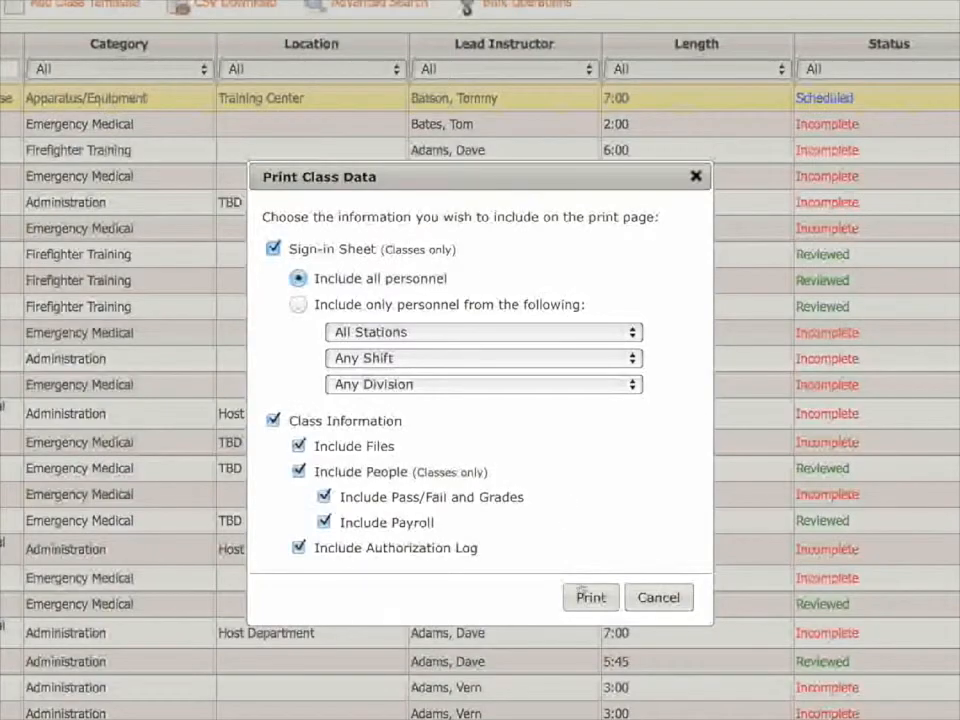
left_click(582, 596)
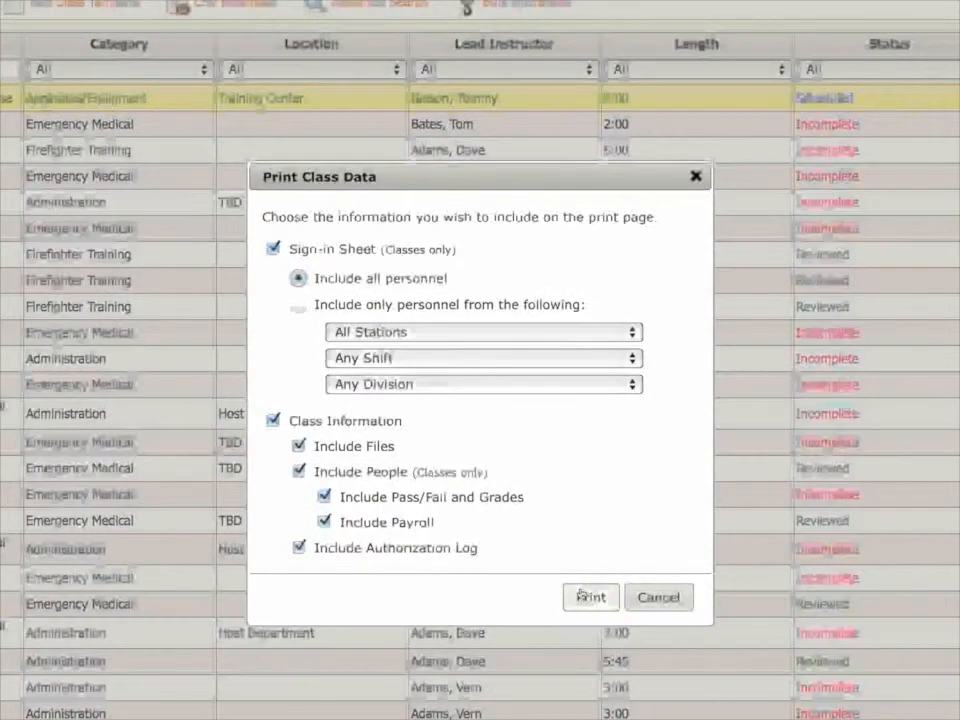
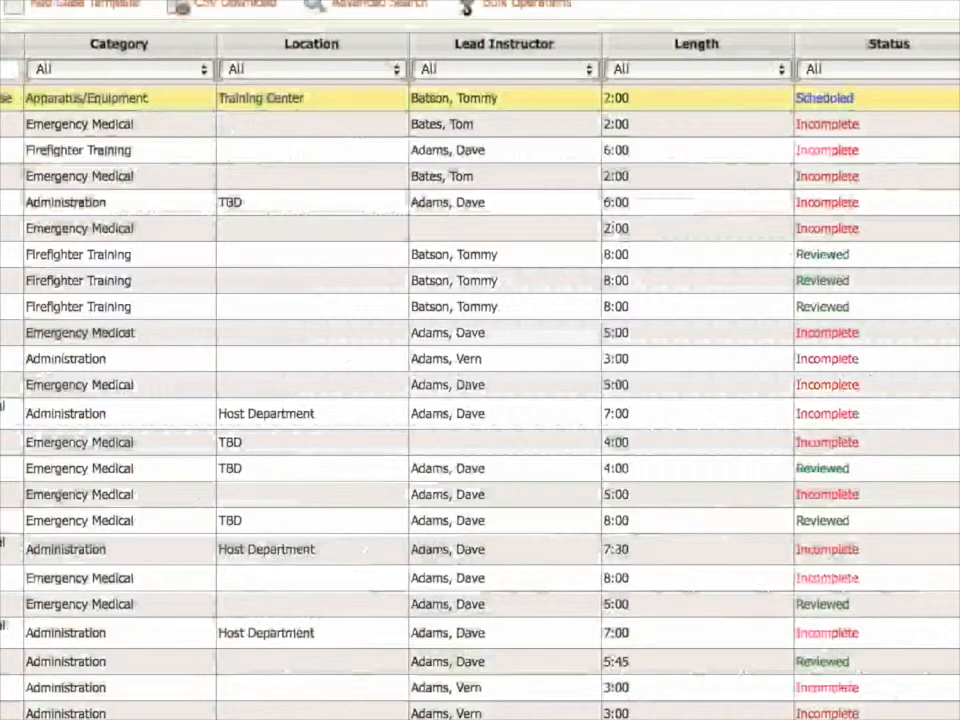
Create a recurring class from scratch named Mayday Drills, with the first class on 04/18/2014 at 13:00.
left_click(2, 4)
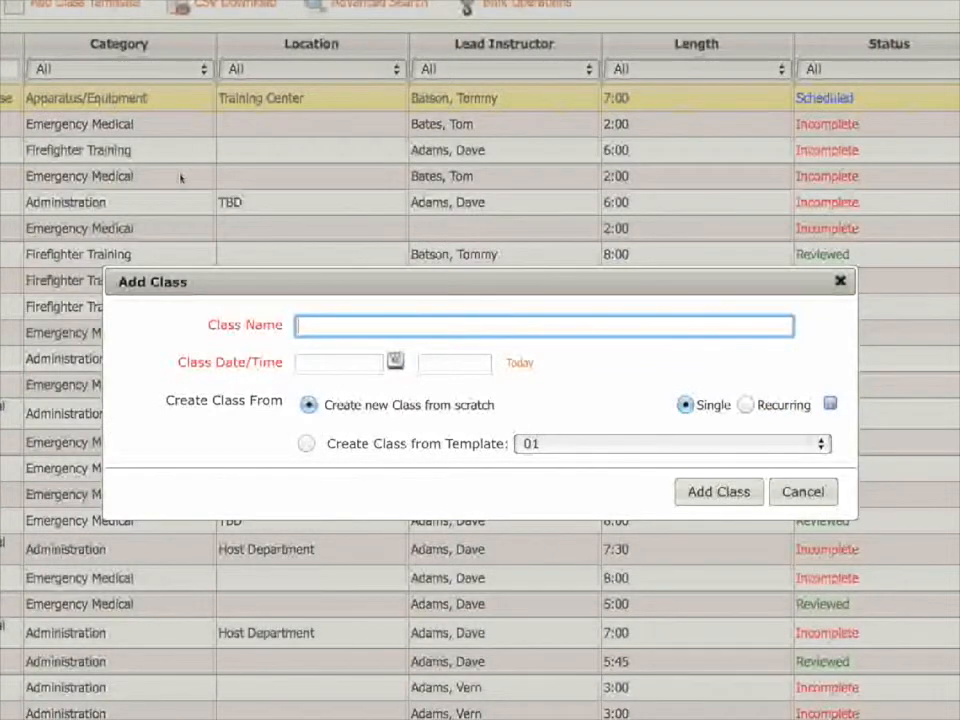
type("Mayday Drills")
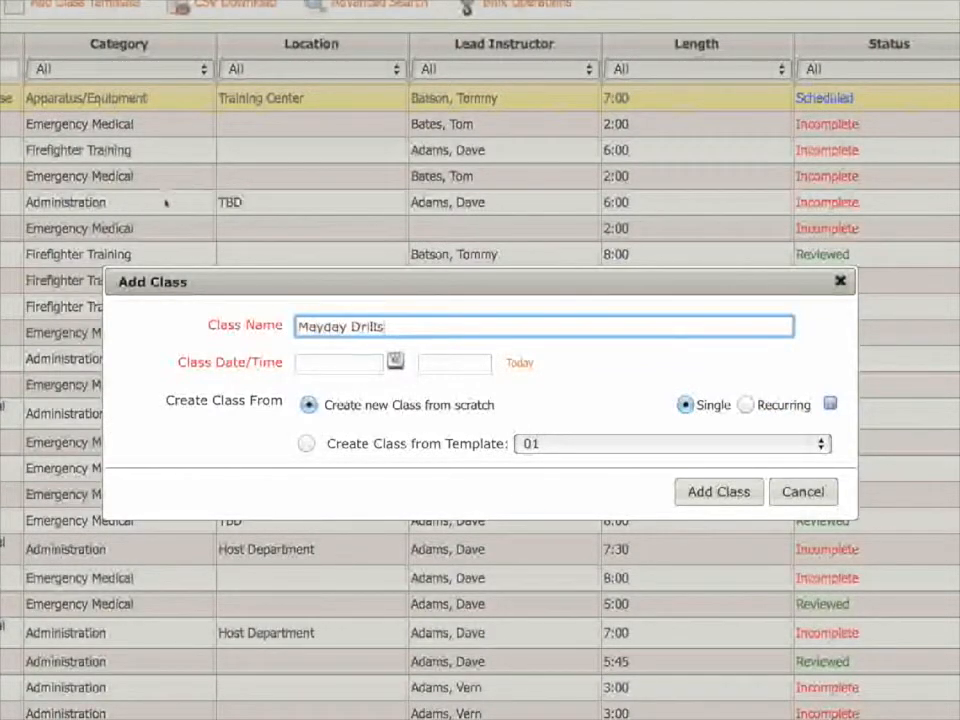
left_click(746, 404)
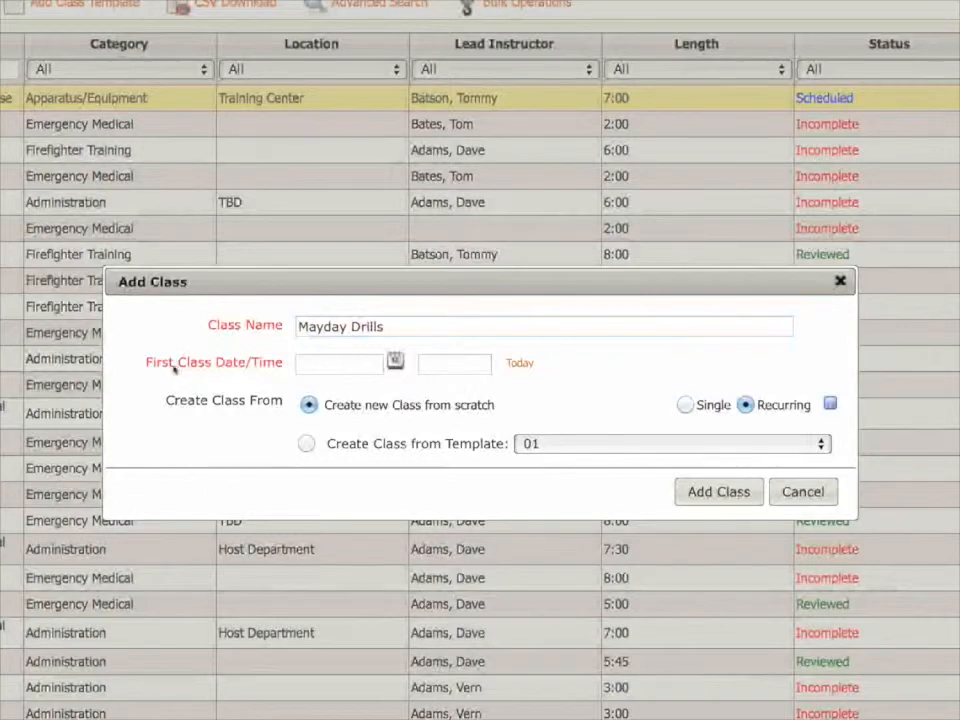
left_click(309, 367)
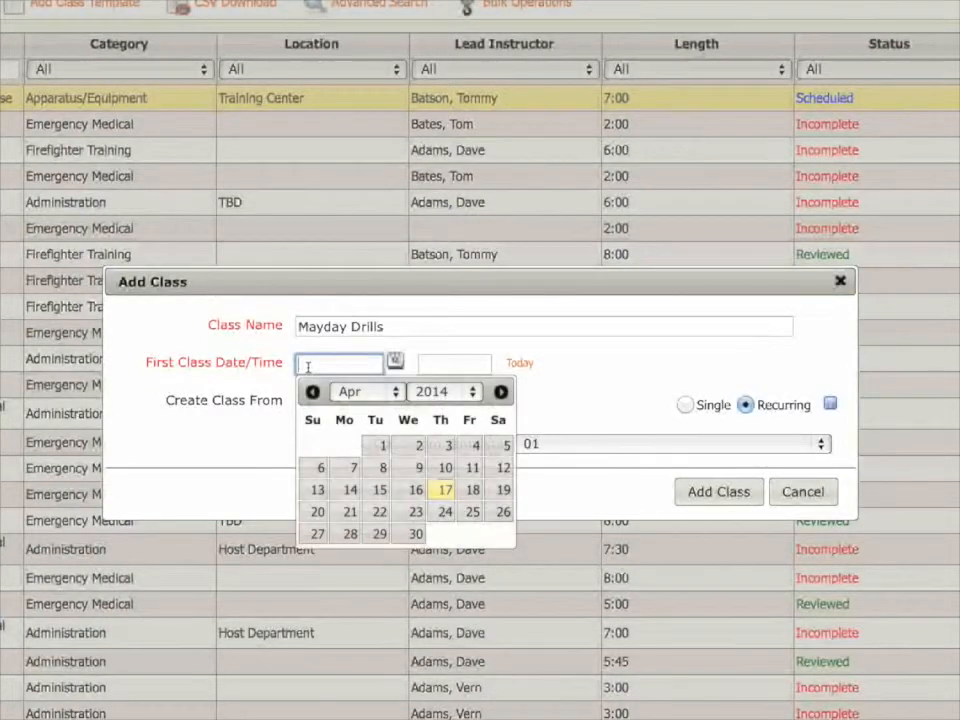
left_click(469, 490)
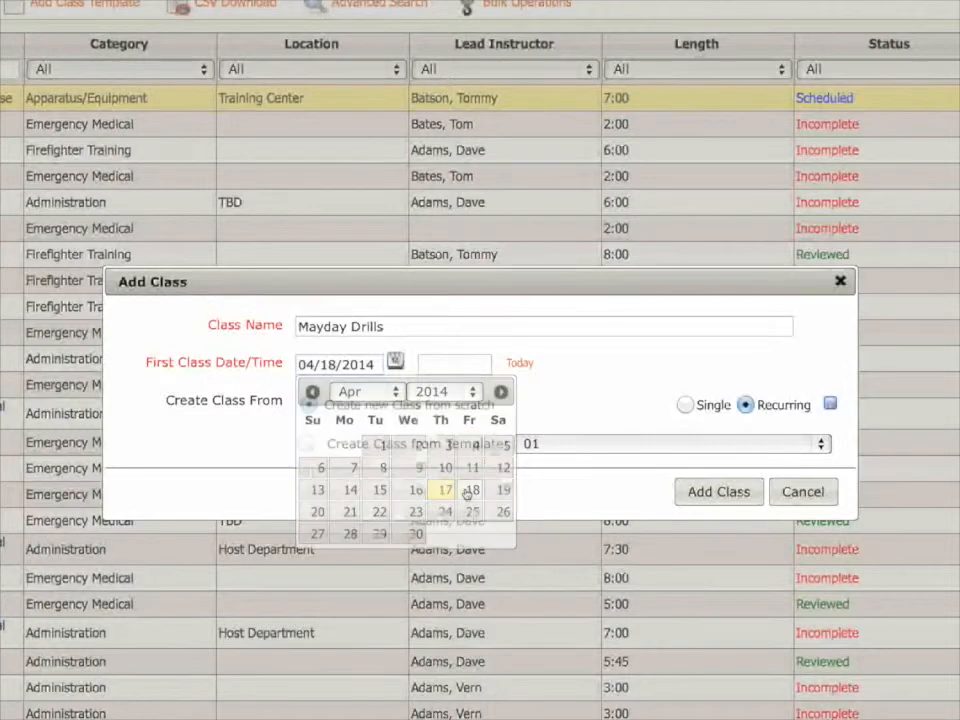
left_click(430, 365)
type("1300")
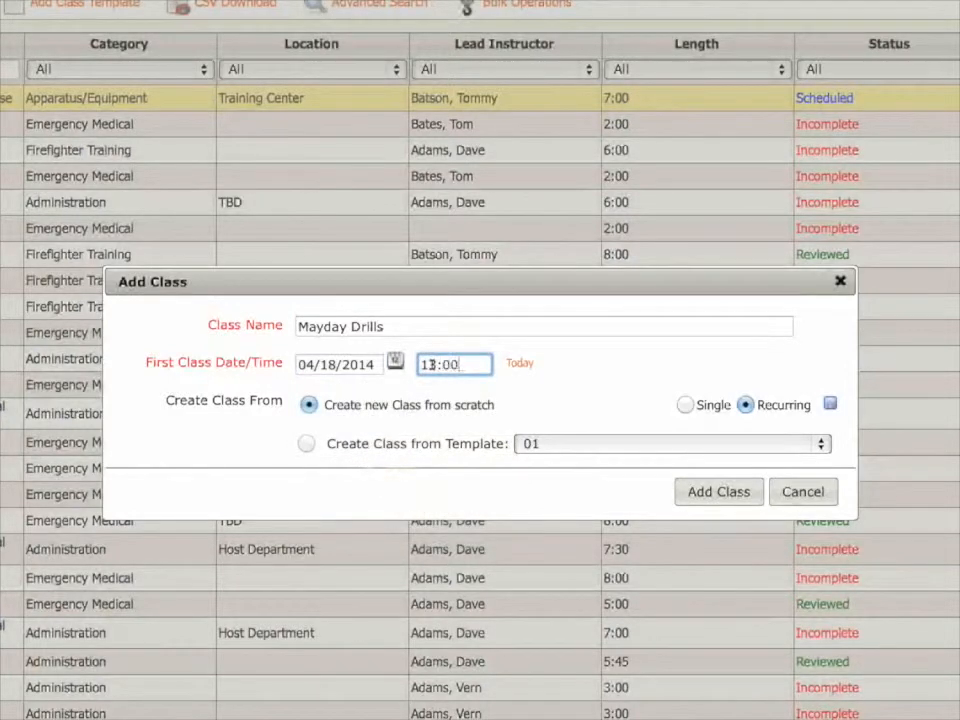
left_click(713, 504)
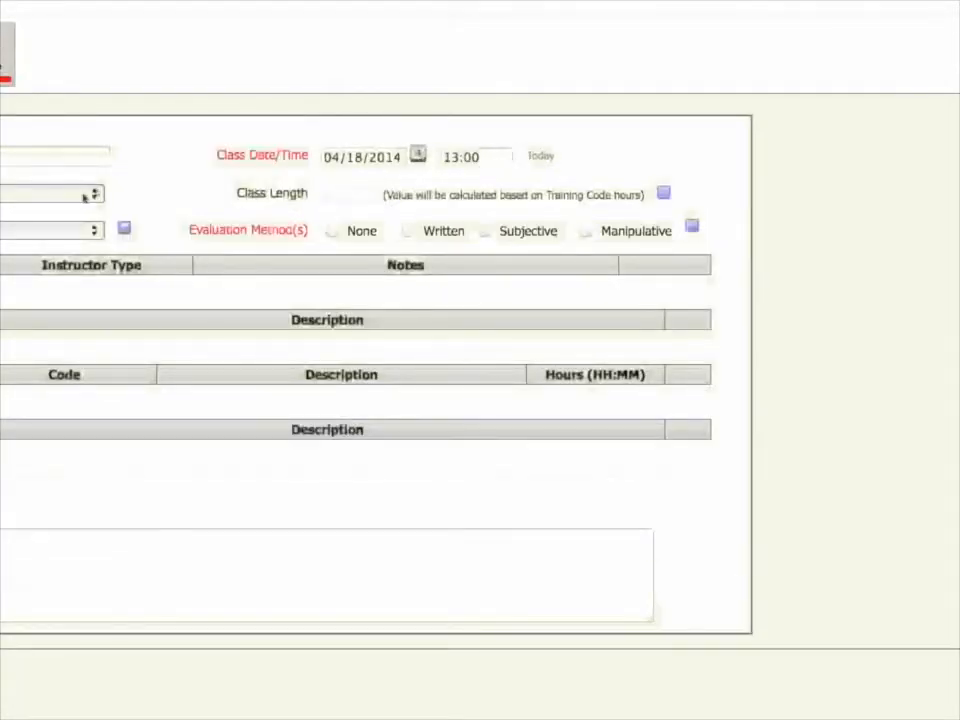
Choose the class category and add the second-listed agency member, a Firefighter, as Lead Instructor.
left_click(85, 195)
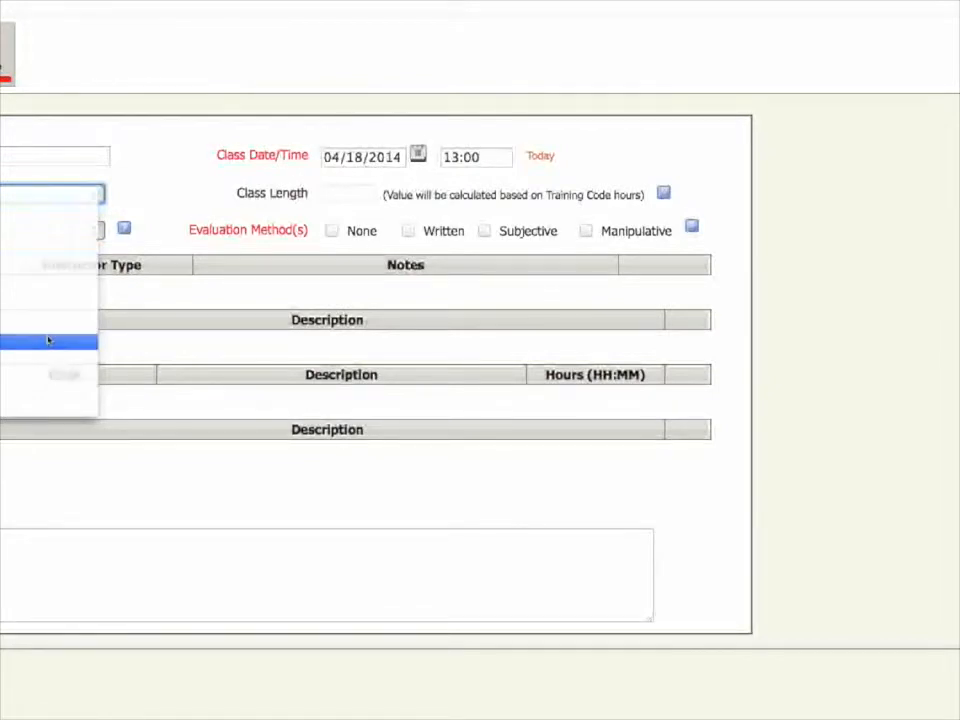
left_click(48, 341)
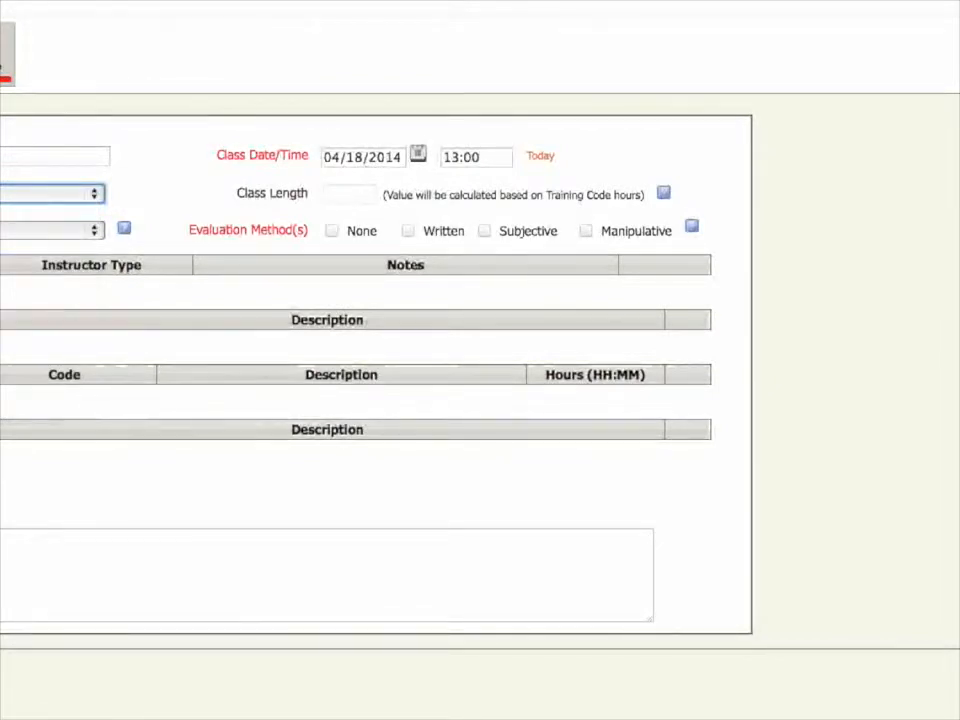
left_click(110, 312)
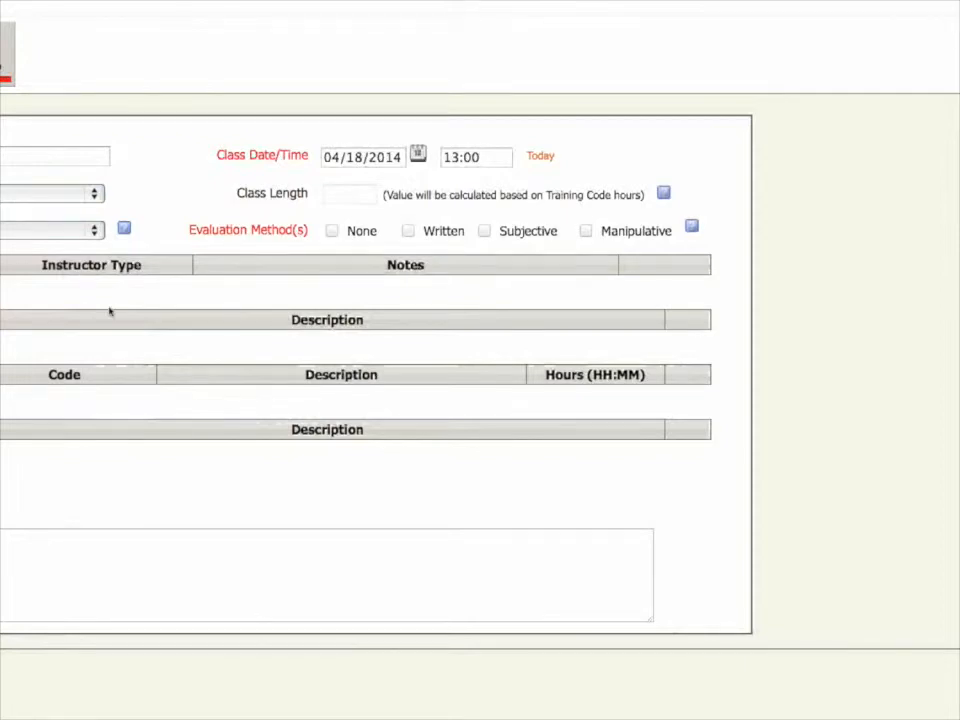
left_click(432, 284)
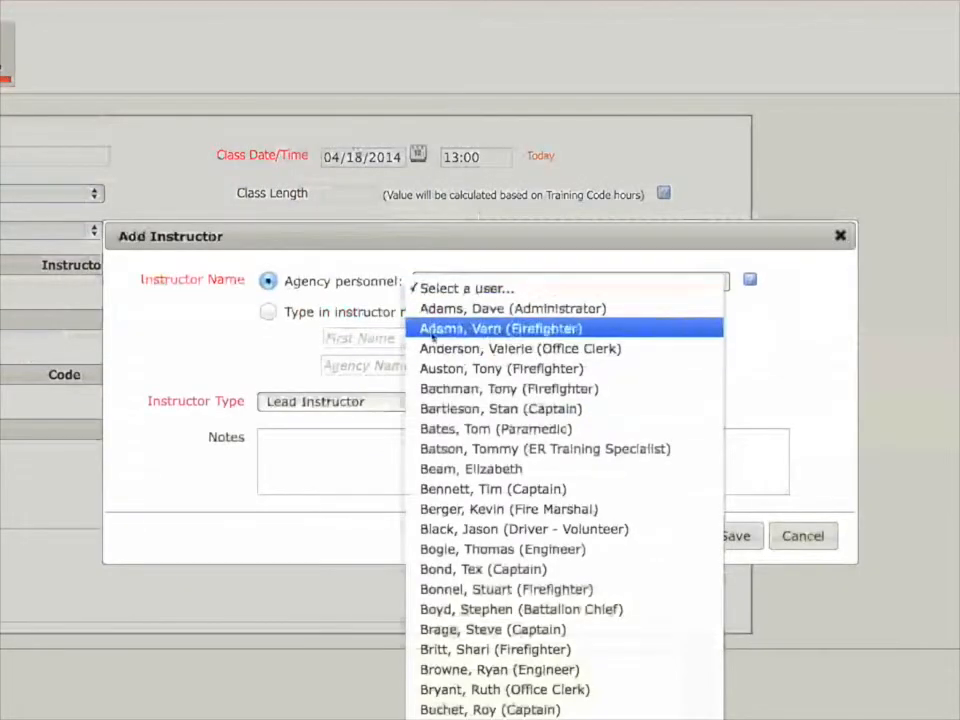
left_click(432, 332)
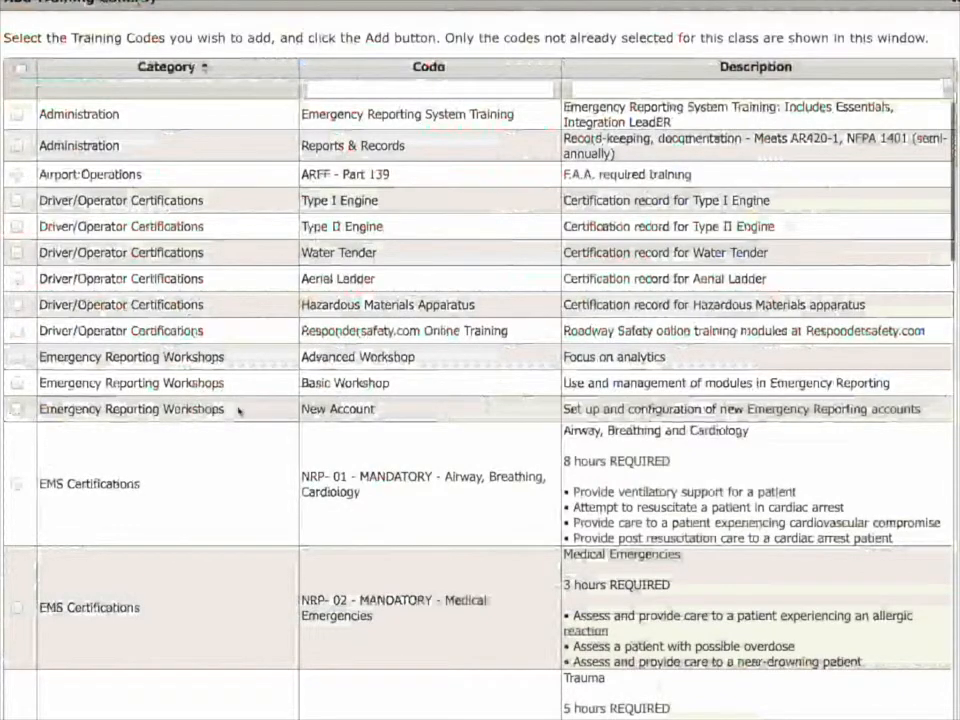
Add the Fire Ops training code from the Fire Operations category and set its hours to 1:00.
scroll(238, 410, "down", 2)
scroll(238, 412, "down", 5)
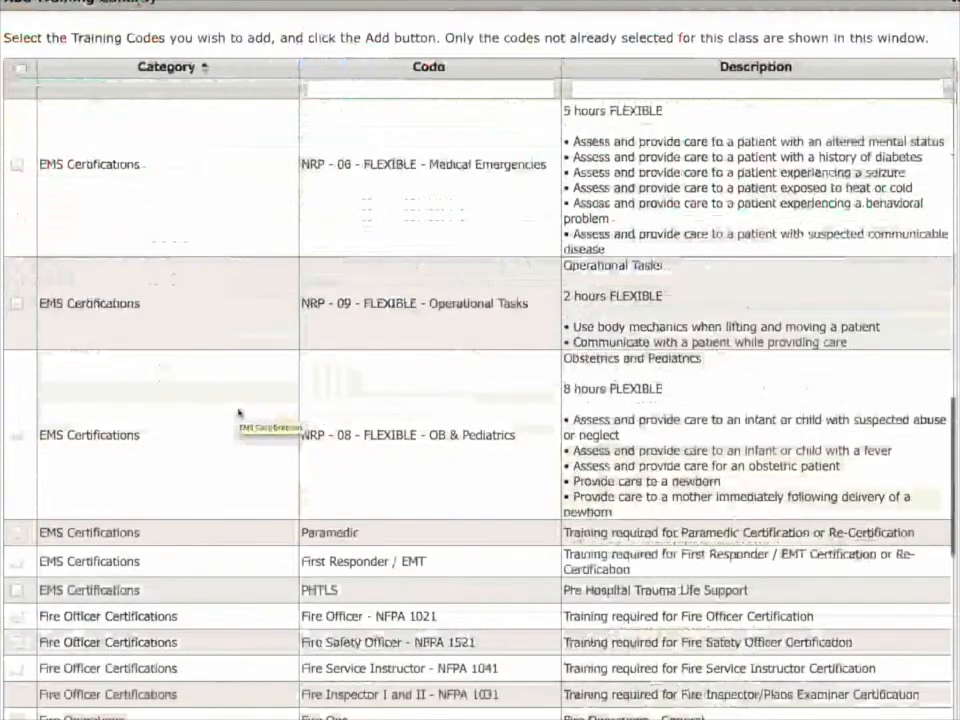
scroll(238, 410, "down", 3)
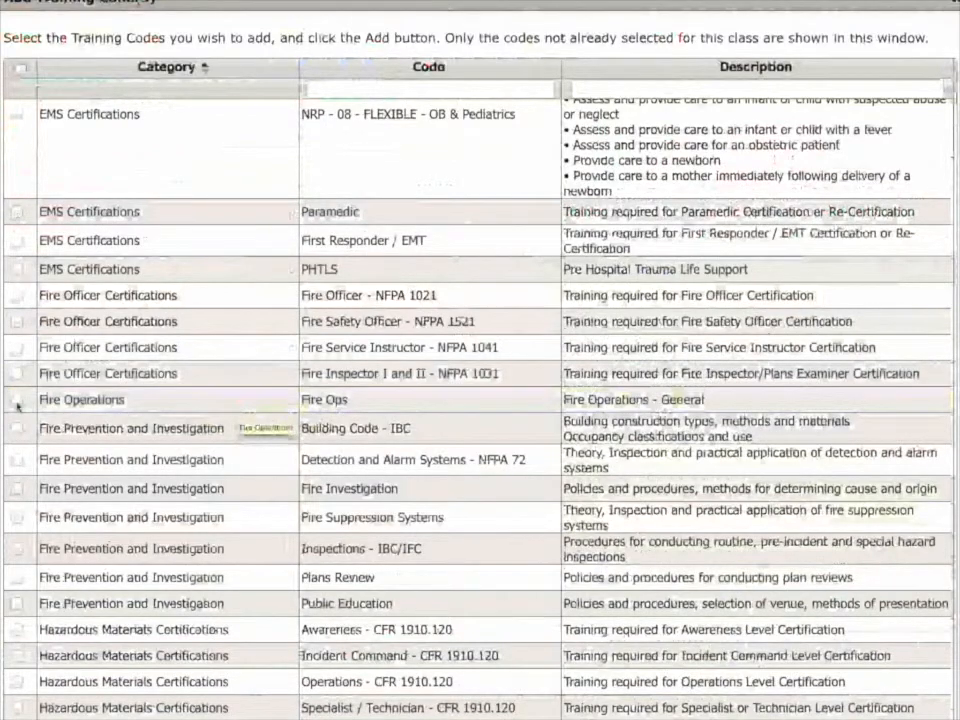
left_click(16, 401)
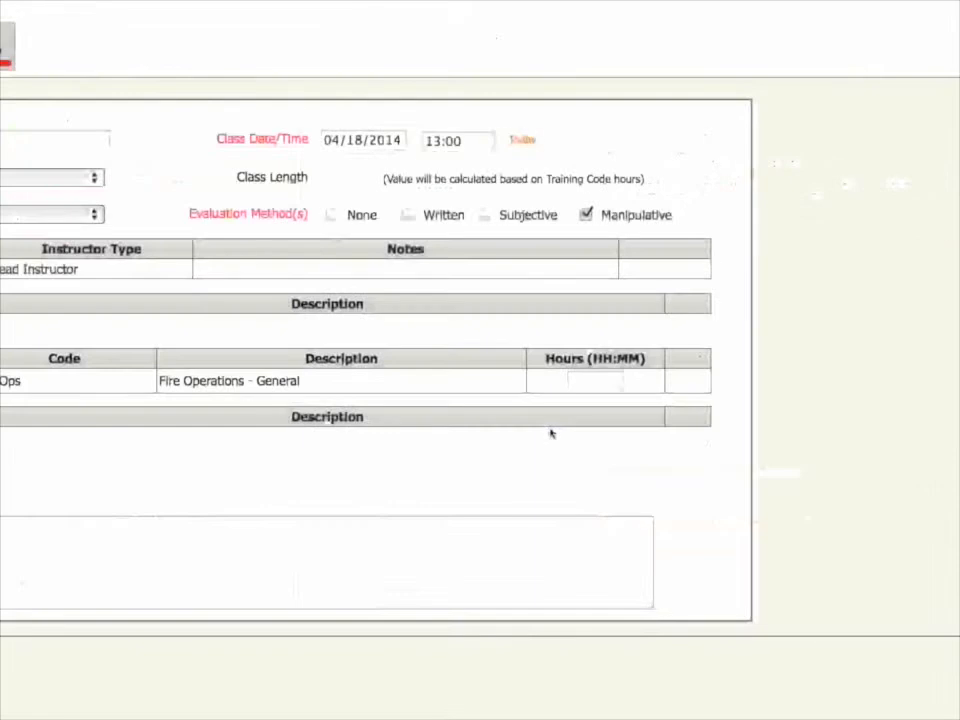
left_click(575, 401)
type("1")
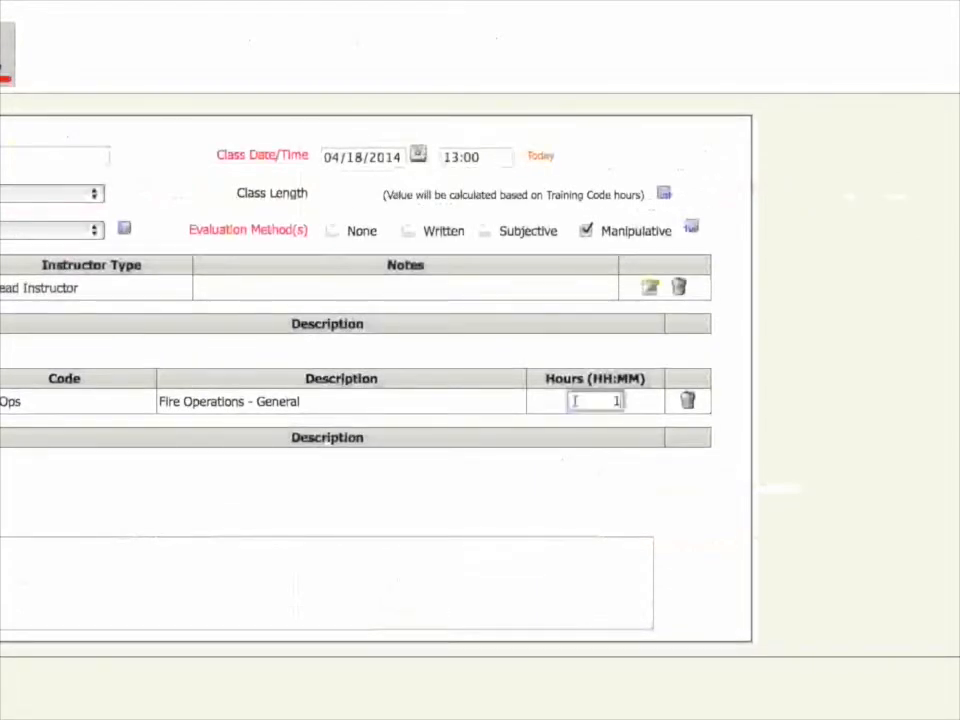
type(".000")
Set the class location to the existing Training Center - Drill Ground.
left_click(2, 505)
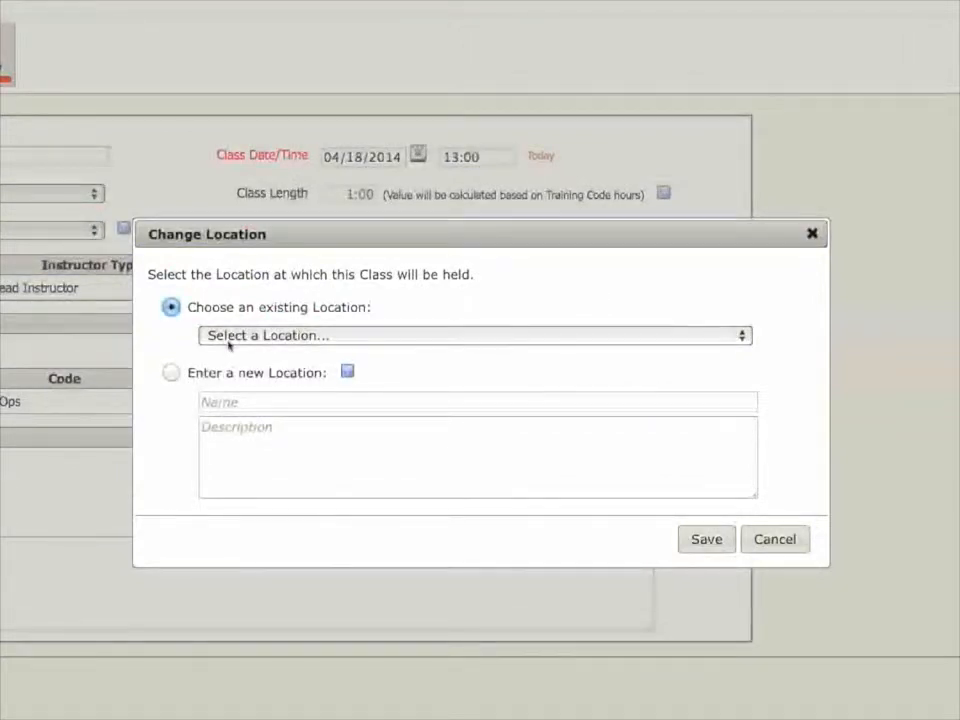
left_click(229, 340)
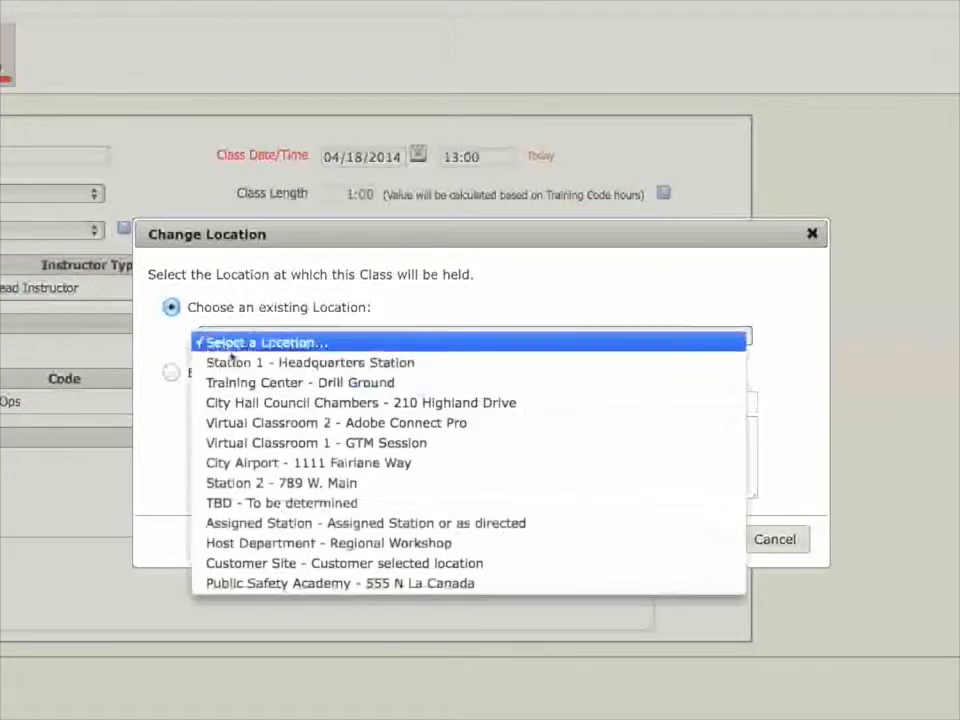
left_click(231, 383)
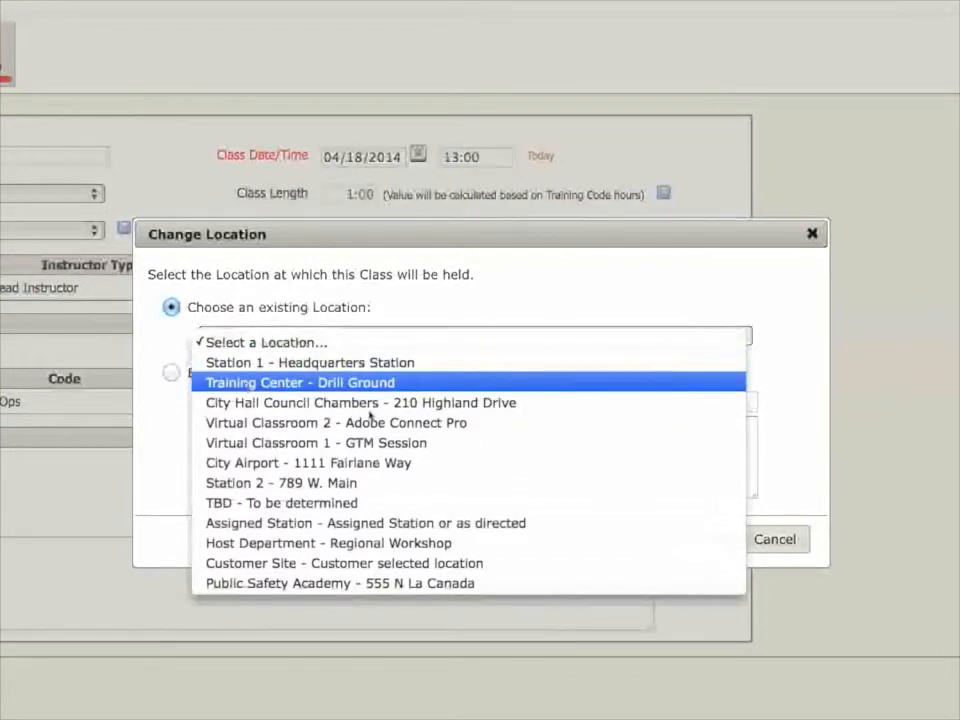
left_click(705, 540)
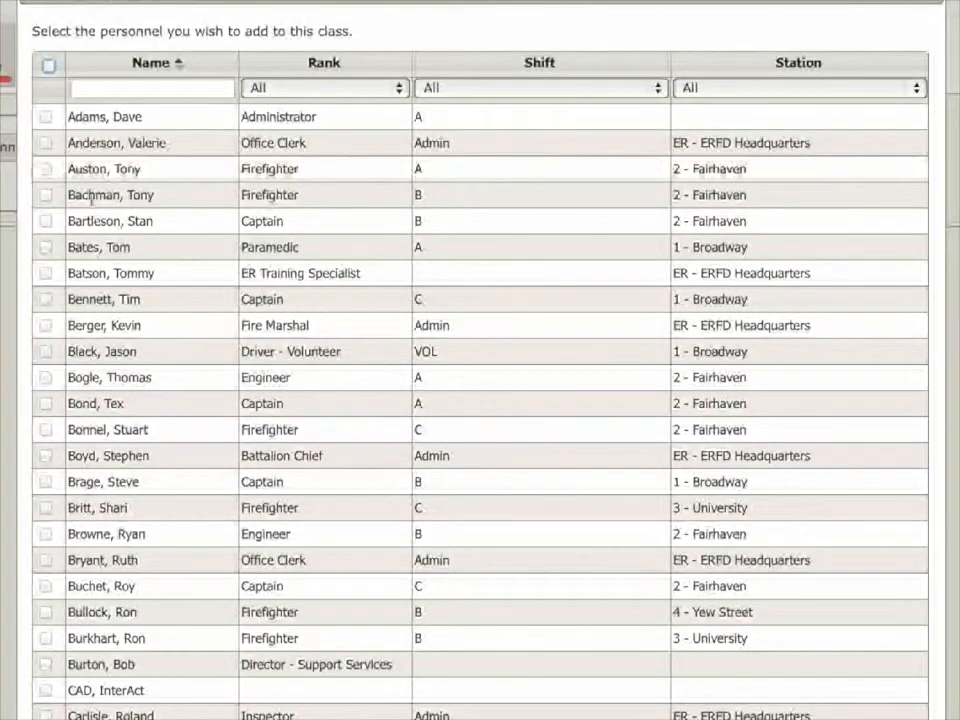
Add four agency personnel to the class: the first-listed Captain, the Paramedic, the ER Training Specialist and the Captain directly below.
left_click(45, 221)
left_click(45, 247)
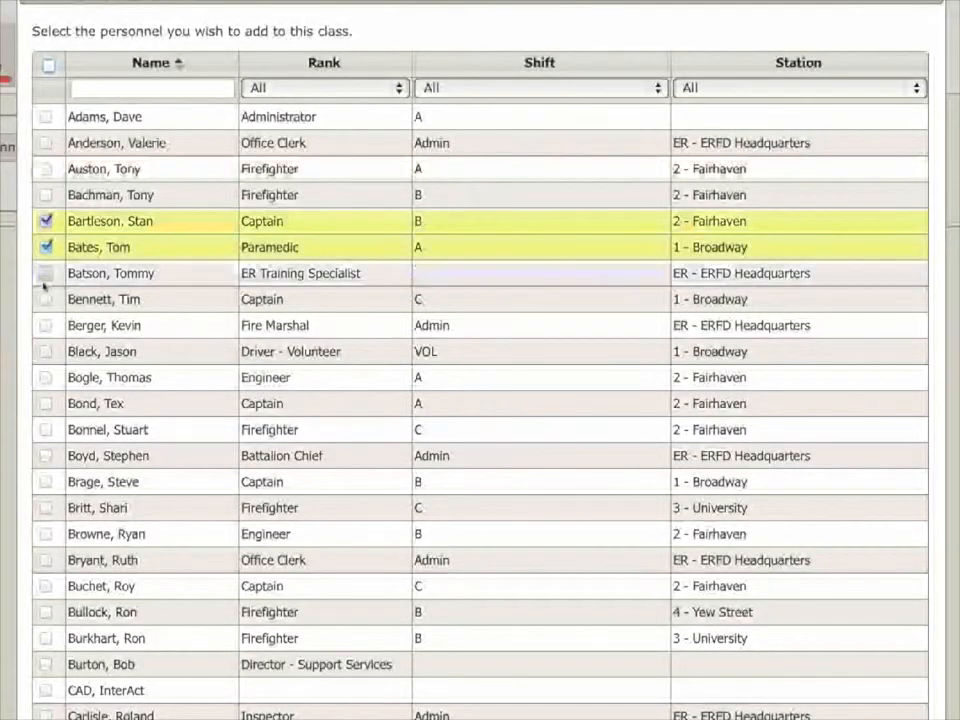
left_click(45, 299)
left_click(45, 273)
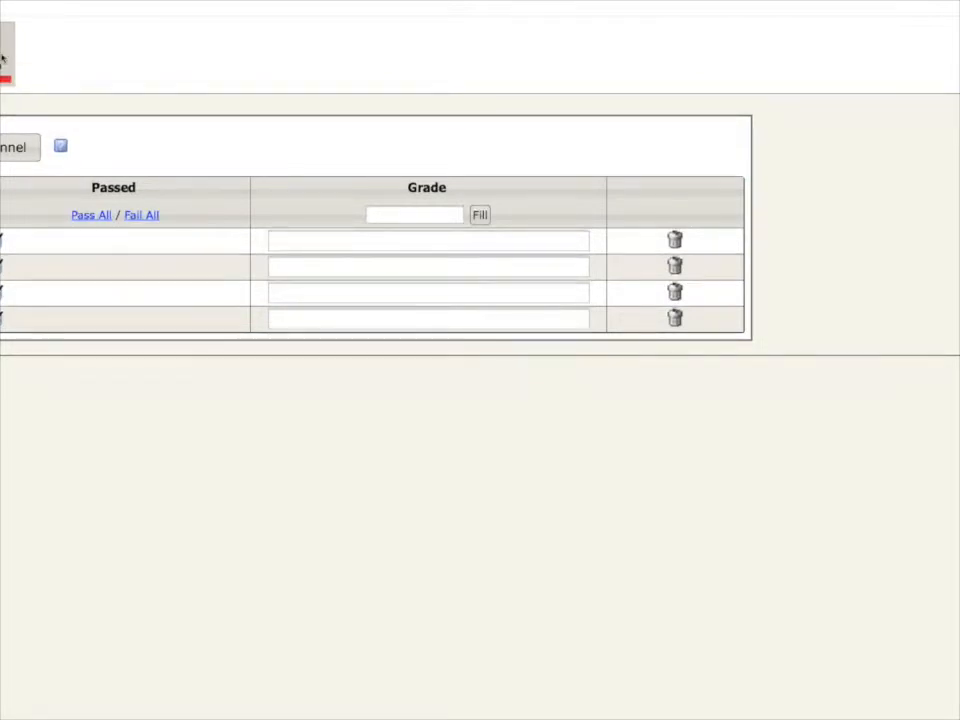
Insert two additional class dates for the recurring Mayday Drills and schedule the classes.
left_click(3, 58)
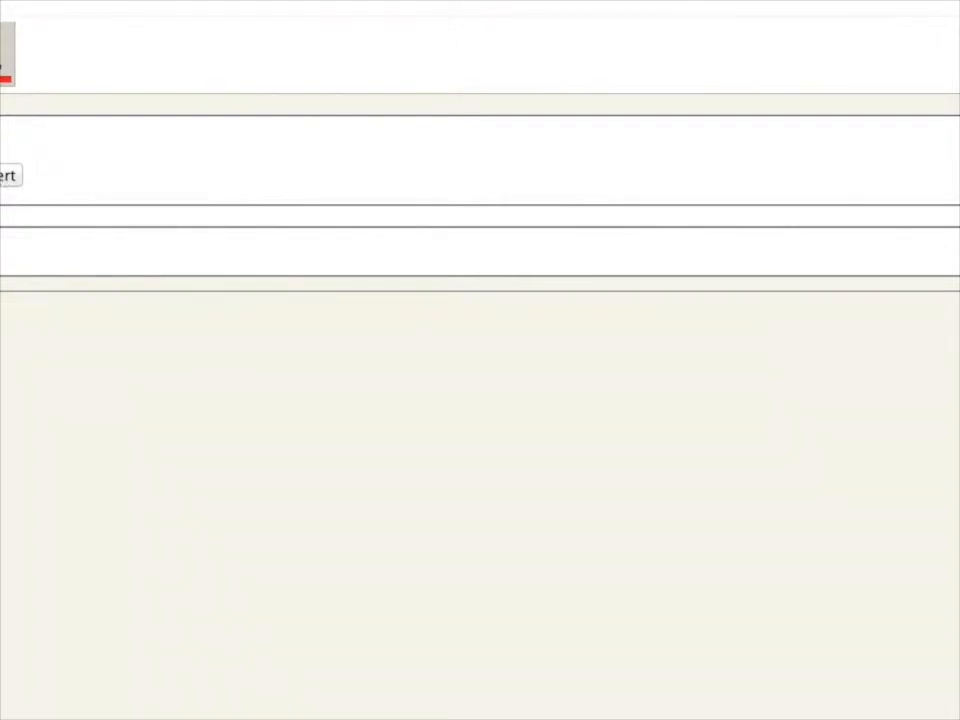
left_click(10, 177)
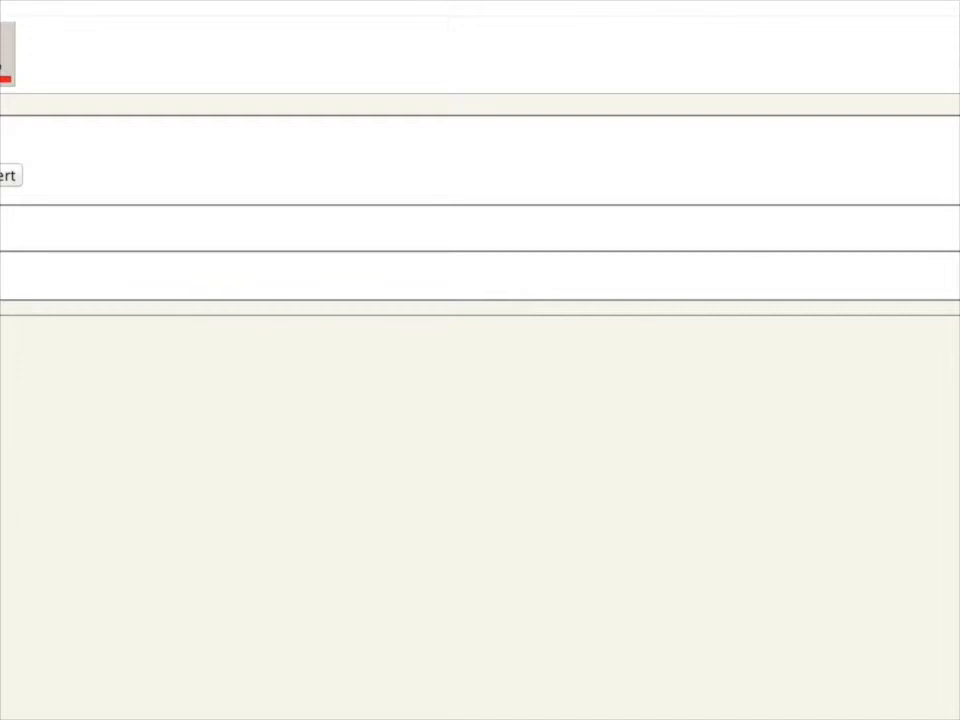
left_click(9, 176)
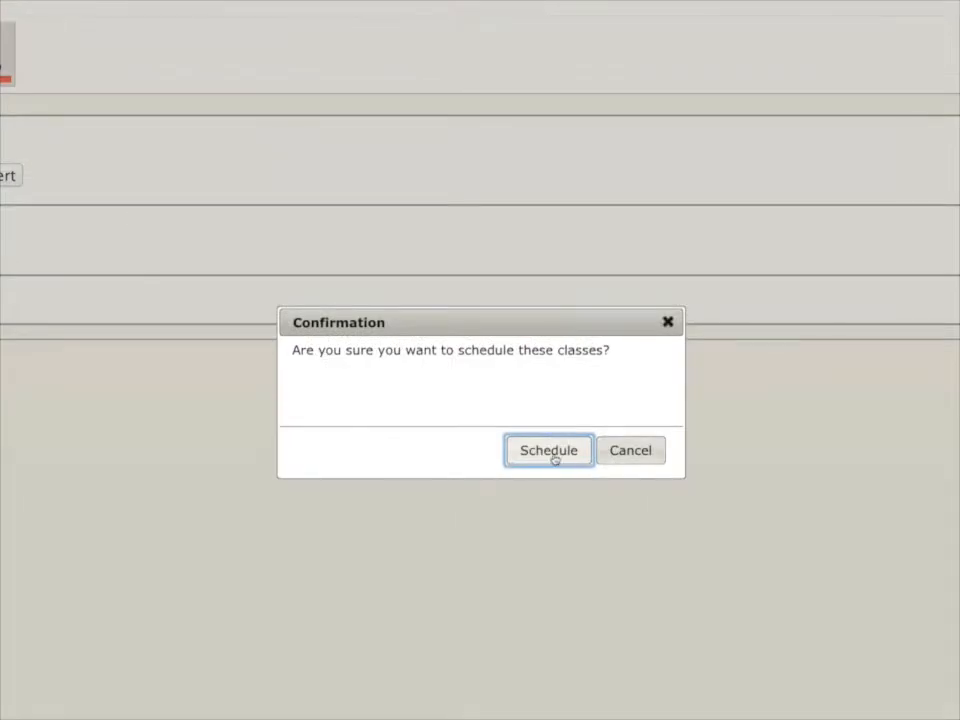
left_click(555, 459)
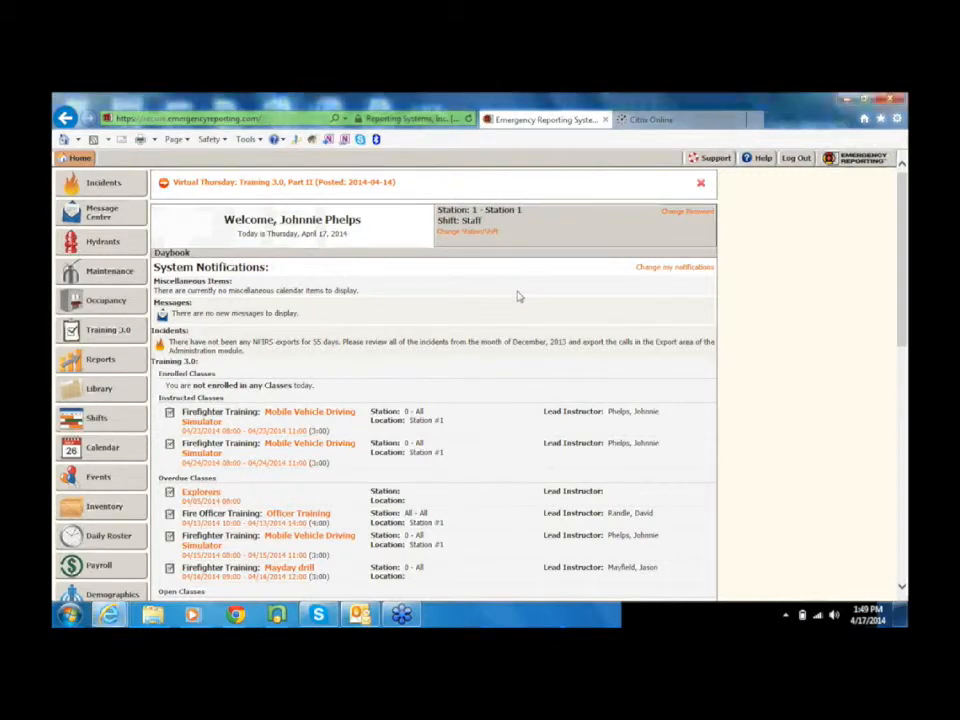
Open Training 3.0 from the enlarged home page and look through the class list for the last 90 days.
key("ctrl+plus")
key("ctrl+plus")
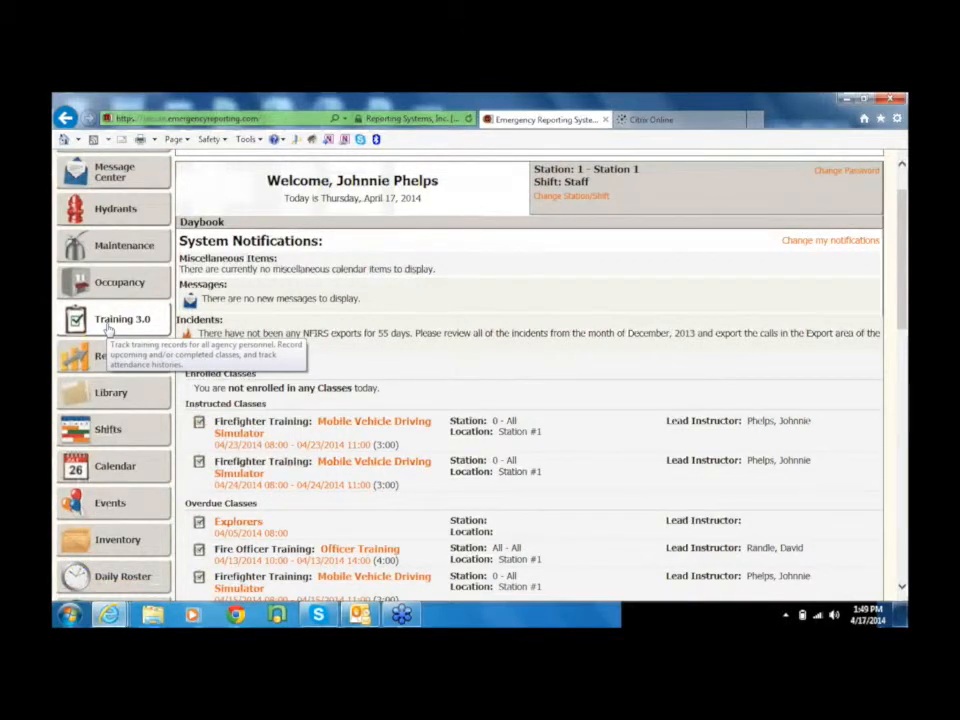
left_click(110, 320)
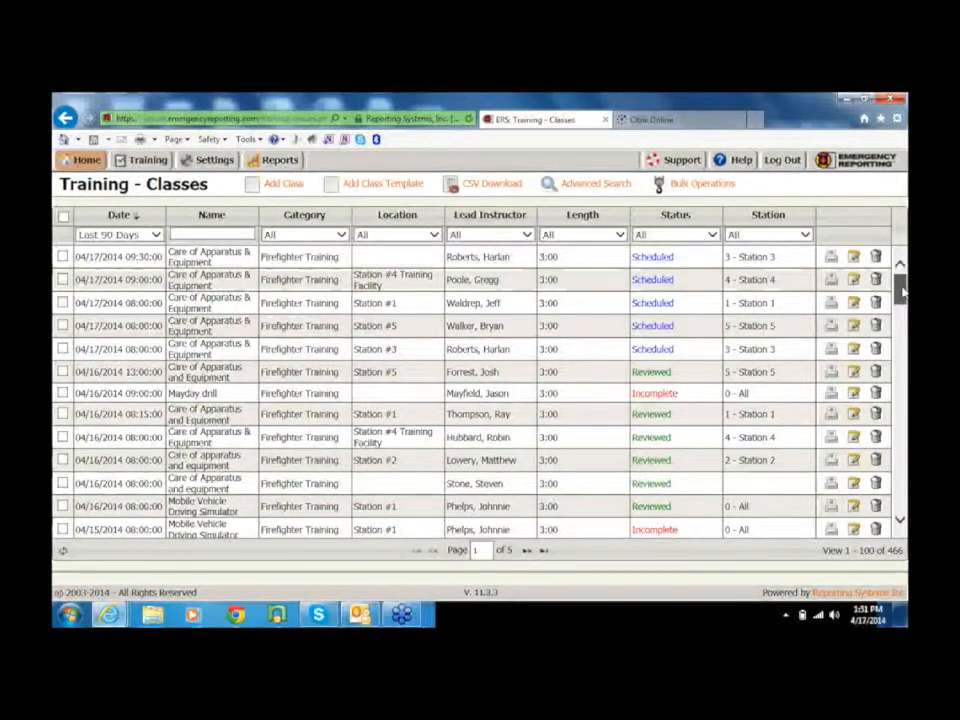
left_click_drag(903, 290, 903, 291)
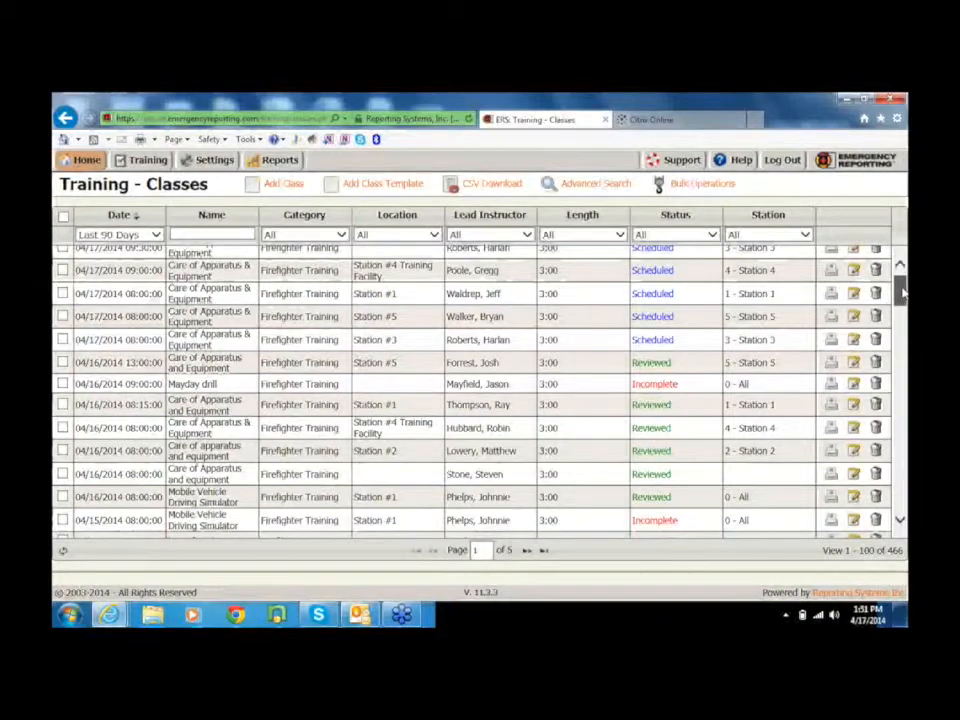
Return to the home page and review the instructed, overdue and open classes in its Training 3.0 notifications.
left_click(86, 162)
left_click_drag(903, 231, 906, 304)
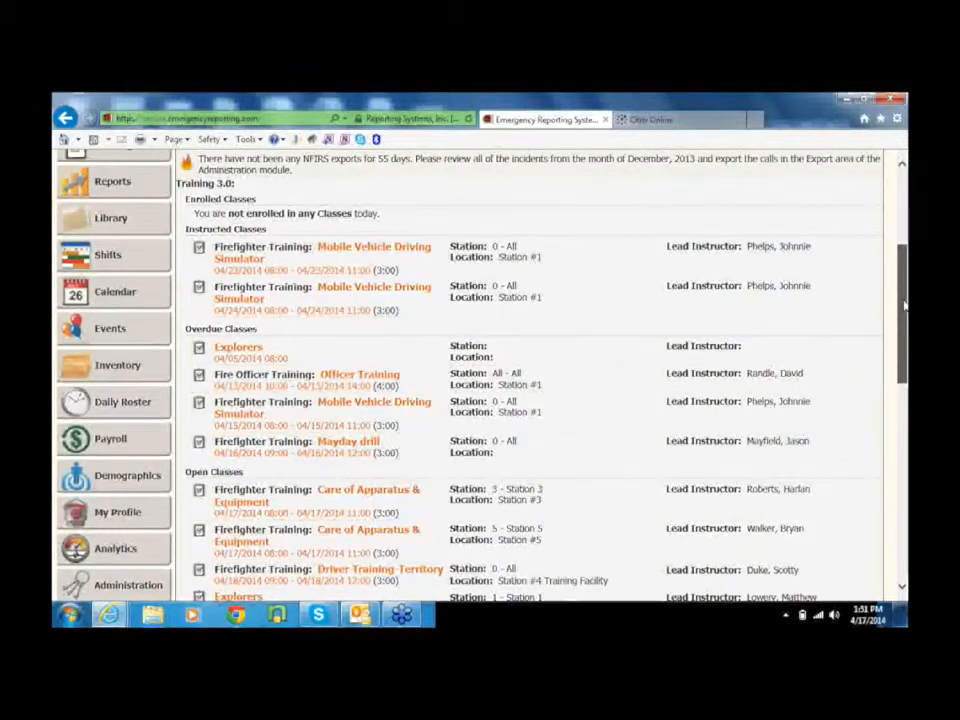
left_click_drag(904, 305, 904, 311)
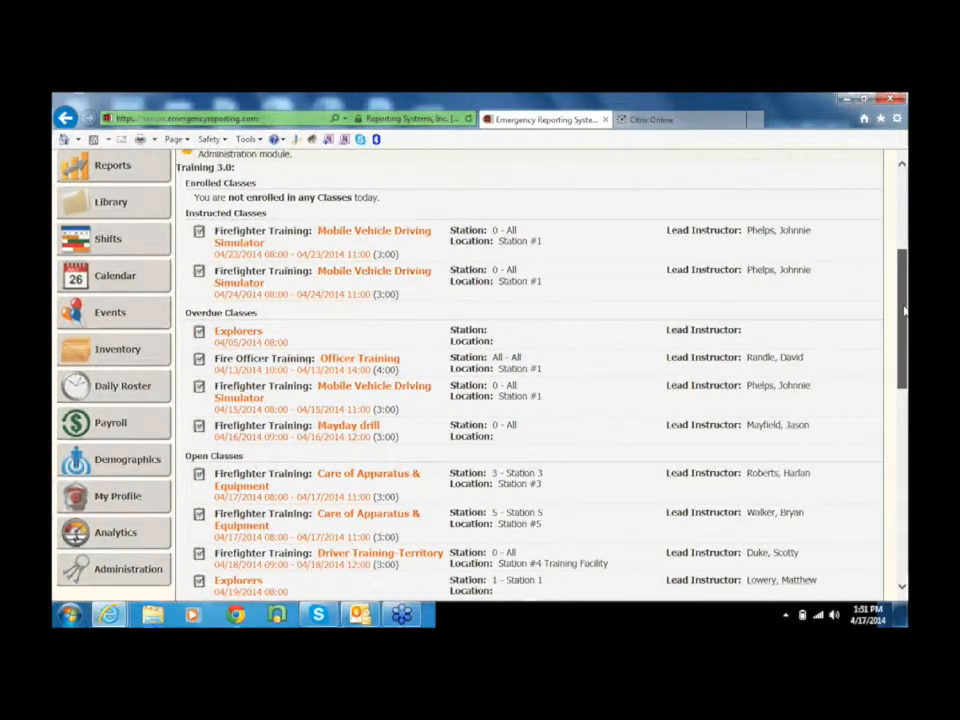
left_click_drag(904, 311, 905, 321)
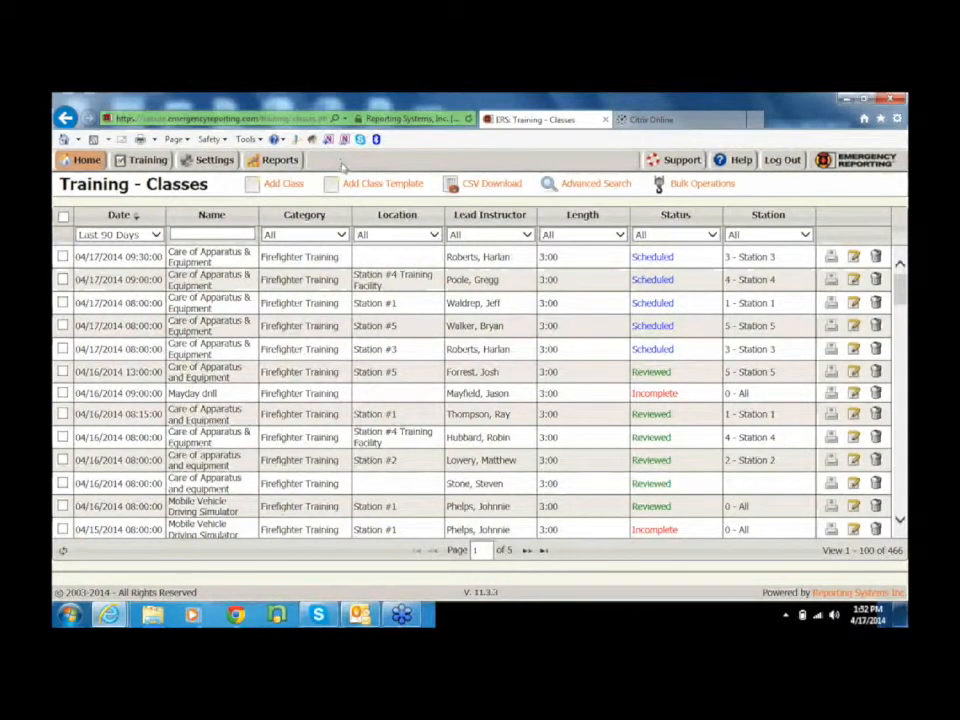
Open Station 5's Care of Apparatus & Equipment class of 04/17/2014 08:00 and review its class details.
left_click(588, 330)
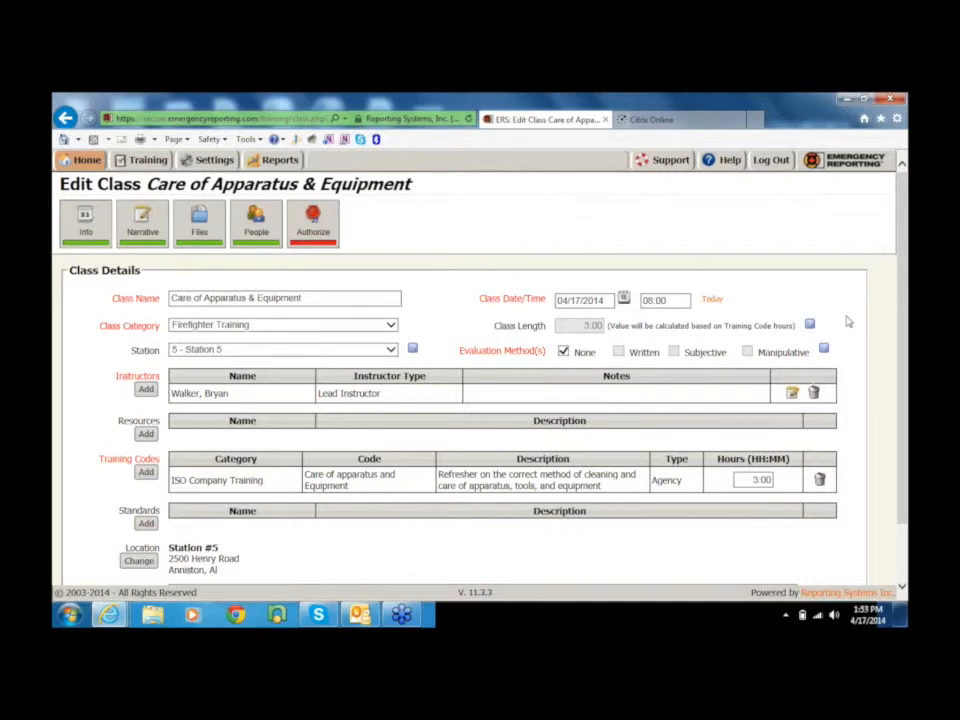
scroll(848, 321, "down", 1)
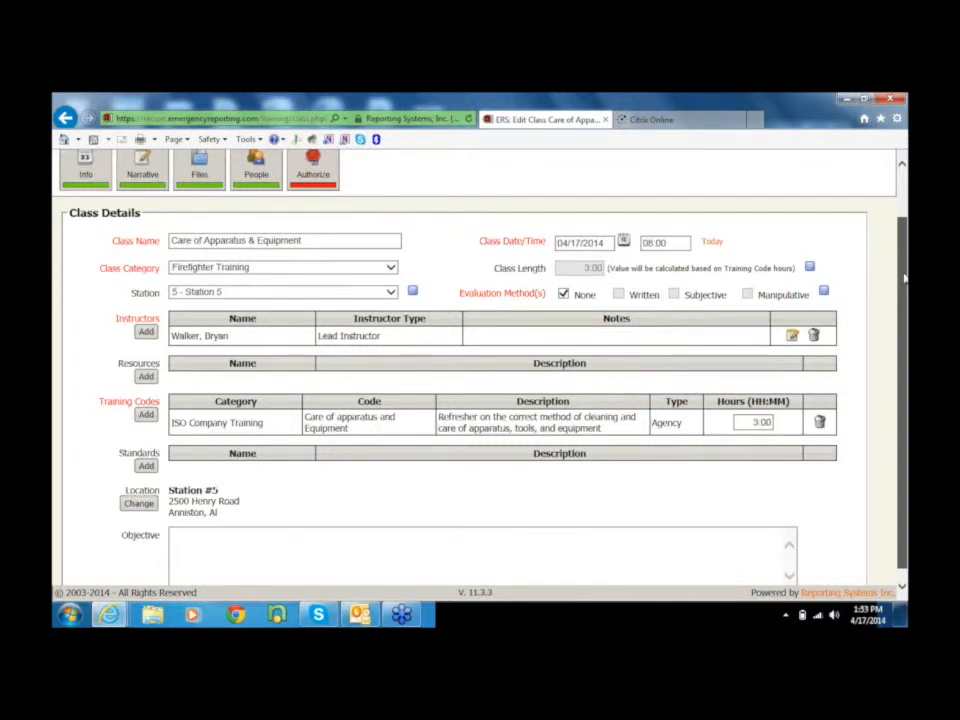
left_click_drag(905, 279, 905, 278)
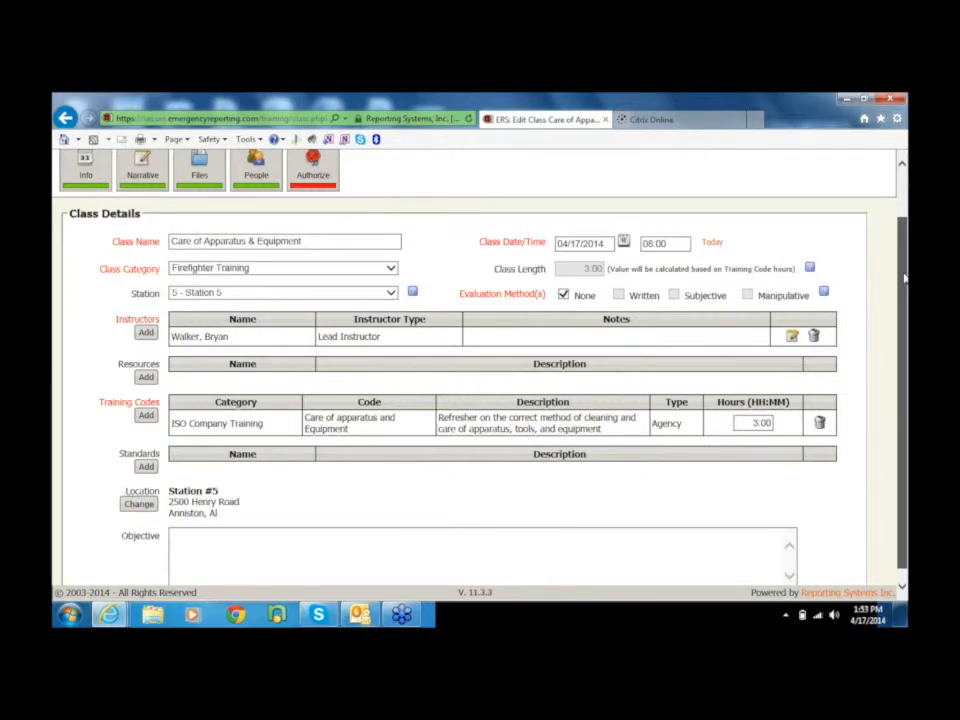
Leave the Care of Apparatus & Equipment class and open the agency's Task Sheets in the training settings.
left_click_drag(904, 278, 904, 215)
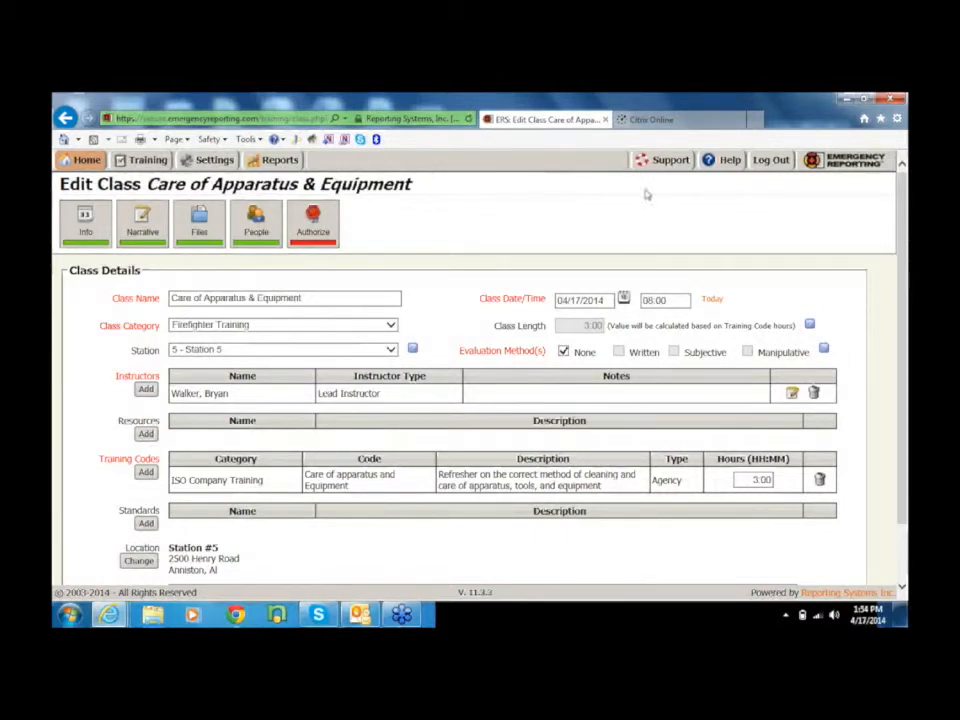
left_click(146, 162)
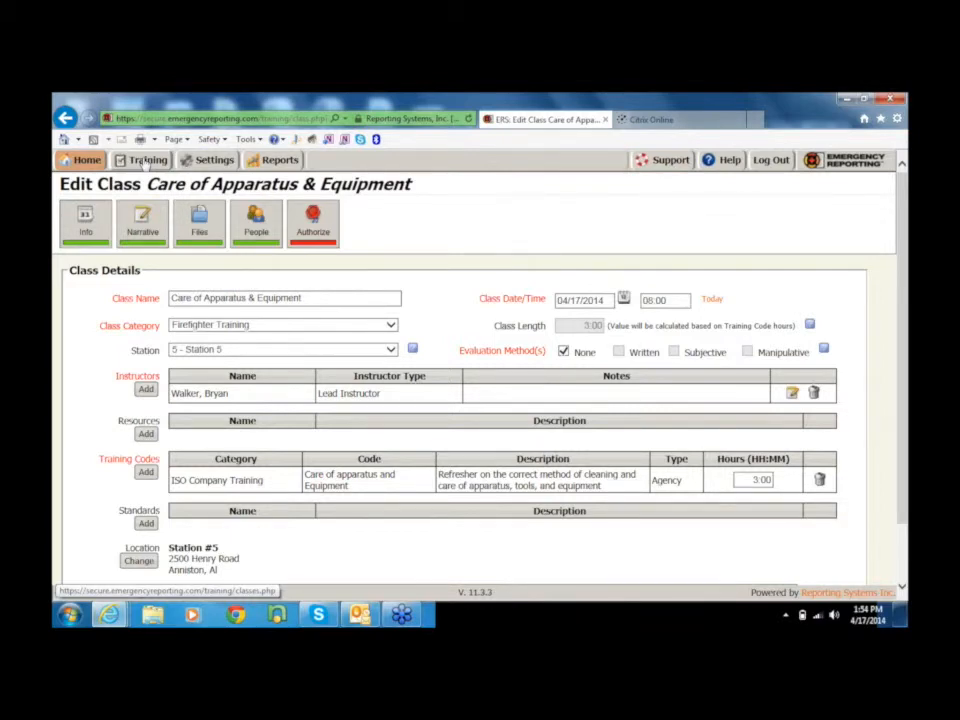
left_click(146, 162)
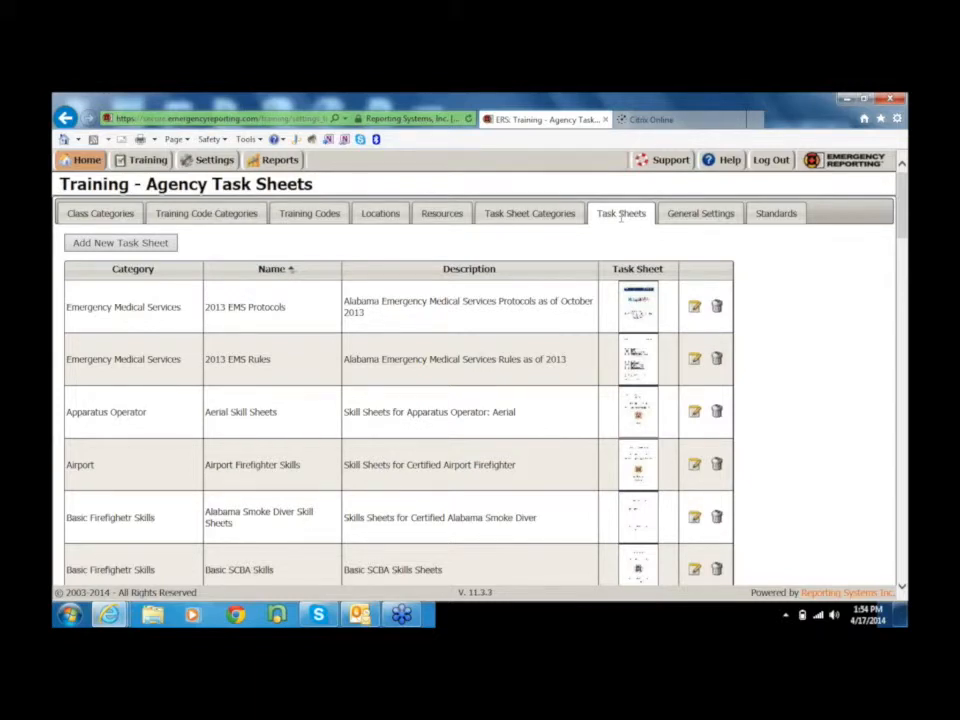
Examine the categories, names, descriptions and attached files throughout the Agency Task Sheets list, and return to the home page.
scroll(435, 216, "down", 5)
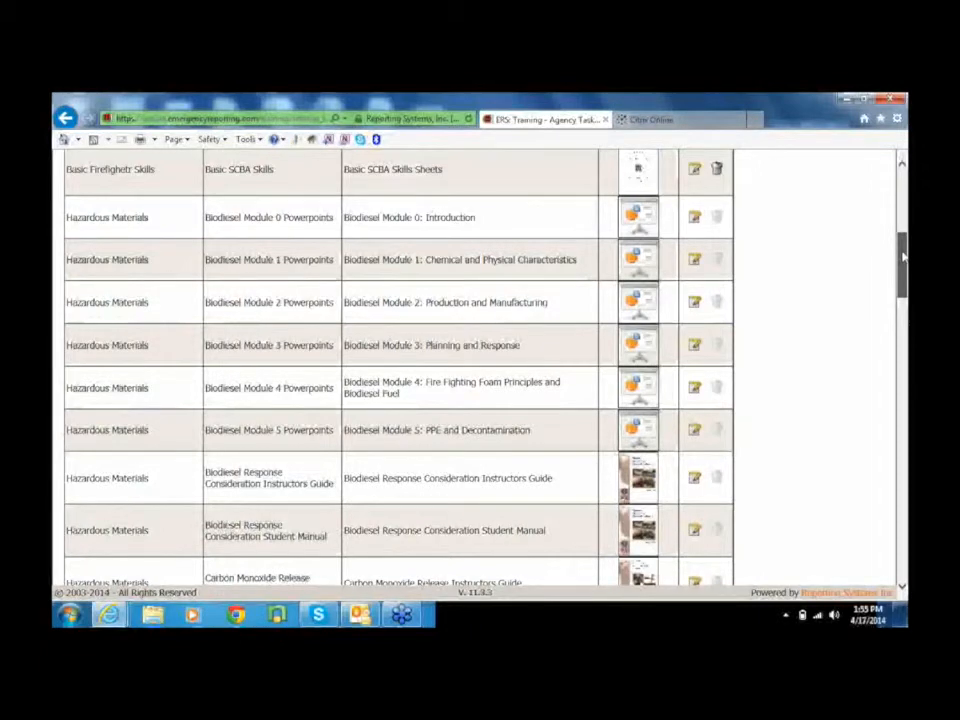
left_click_drag(903, 256, 905, 289)
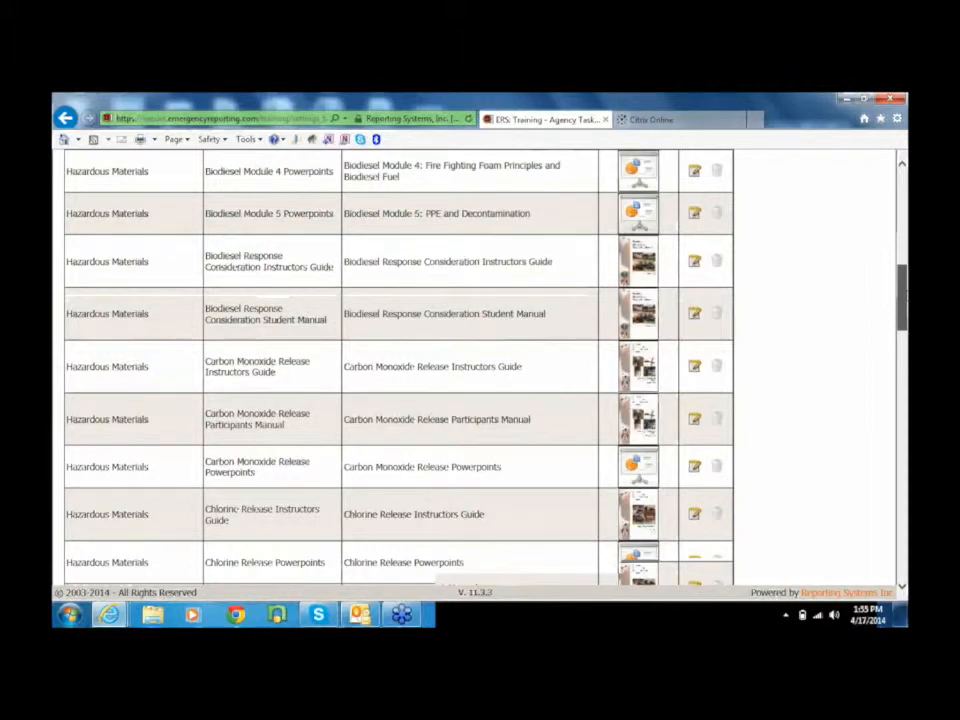
scroll(400, 370, "down", 4)
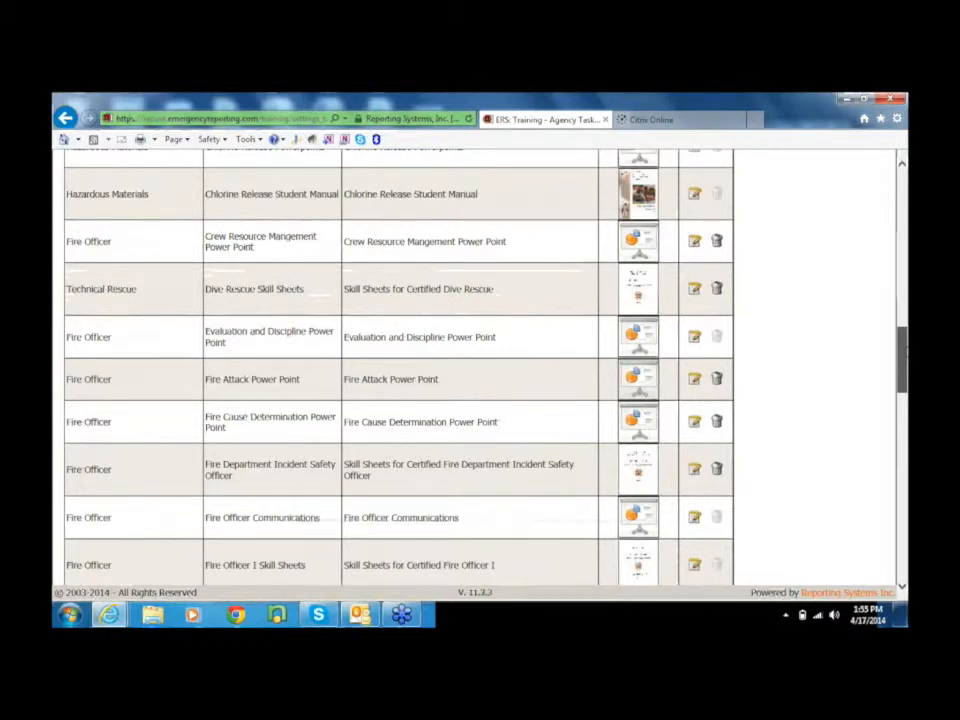
scroll(905, 372, "down", 3)
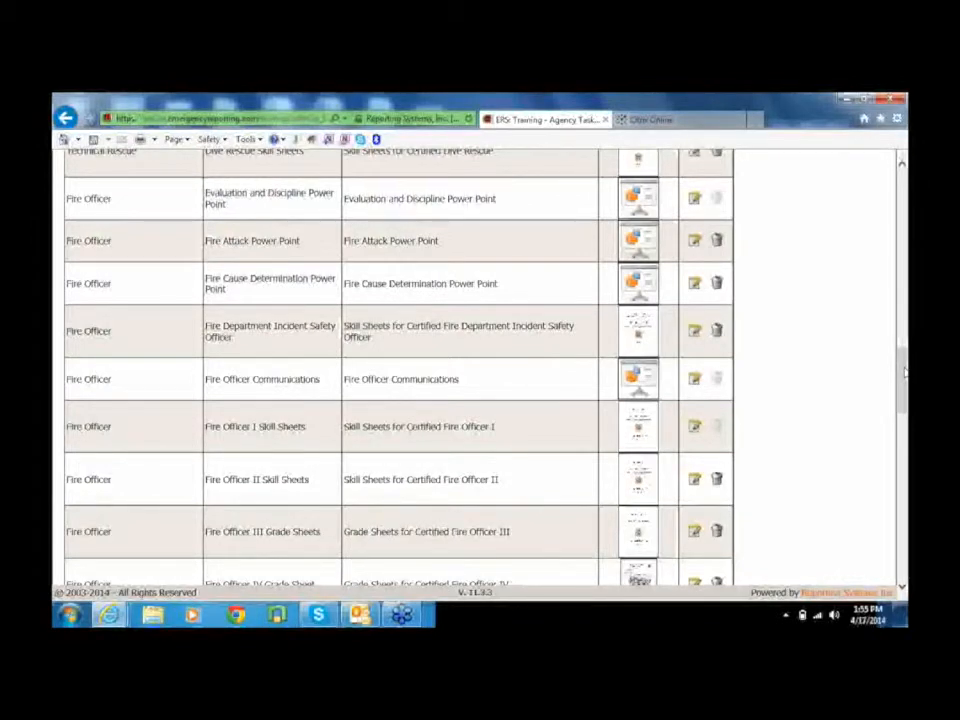
scroll(905, 372, "up", 3)
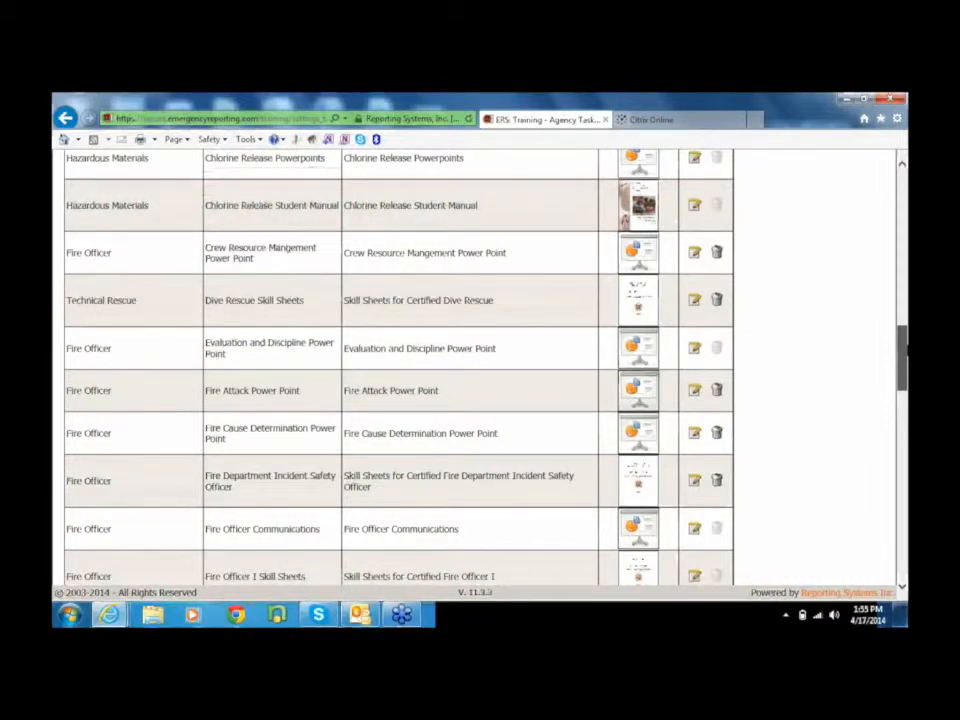
scroll(480, 370, "down", 5)
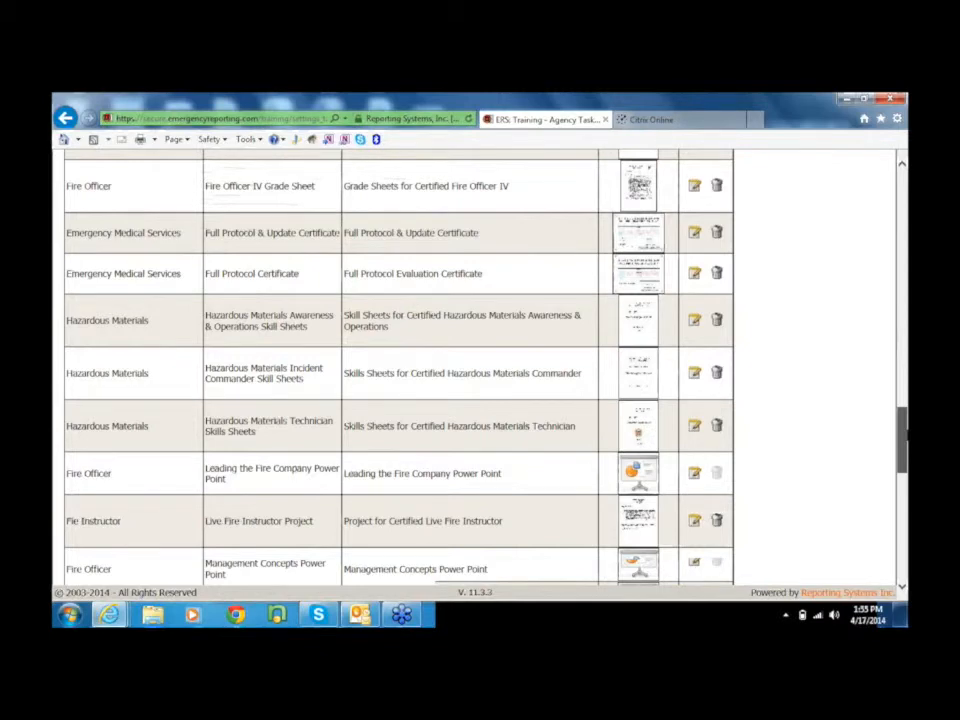
scroll(400, 370, "down", 5)
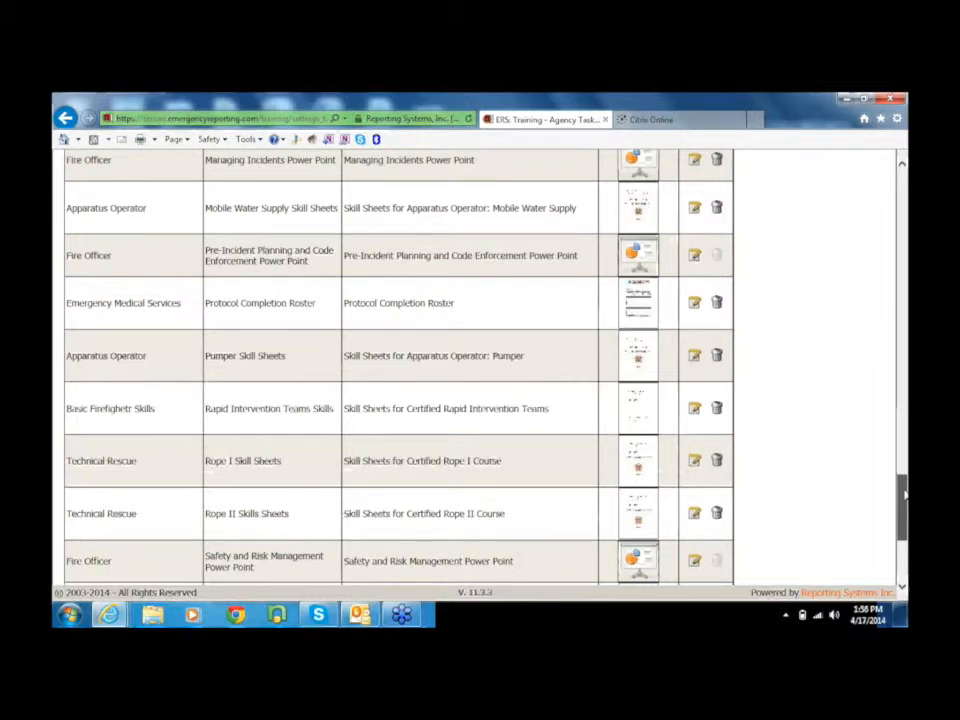
left_click_drag(903, 495, 903, 492)
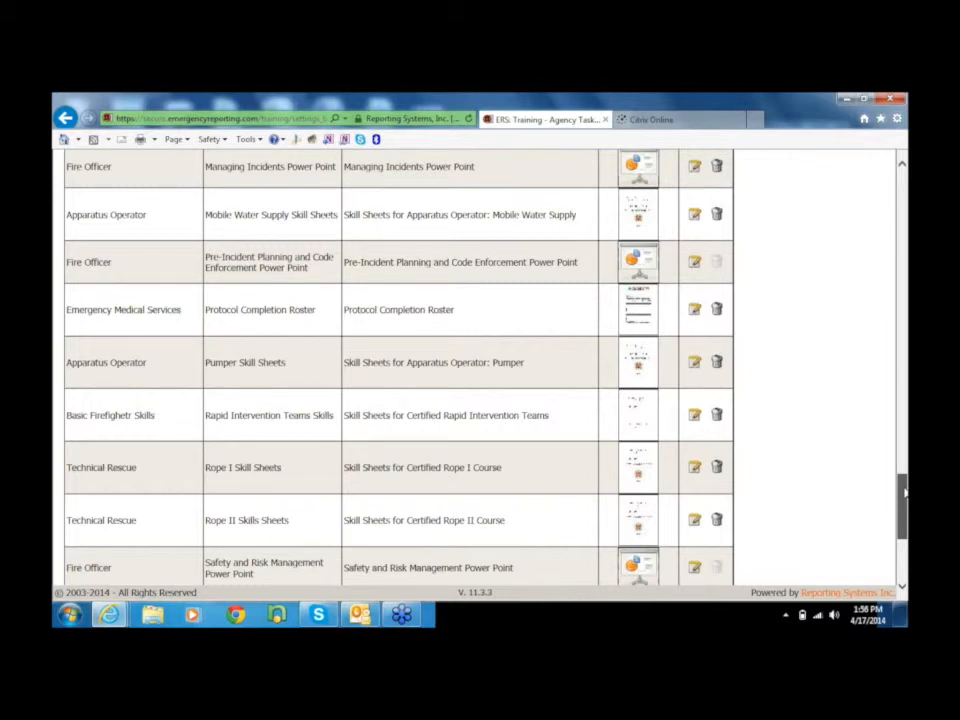
left_click_drag(903, 492, 902, 210)
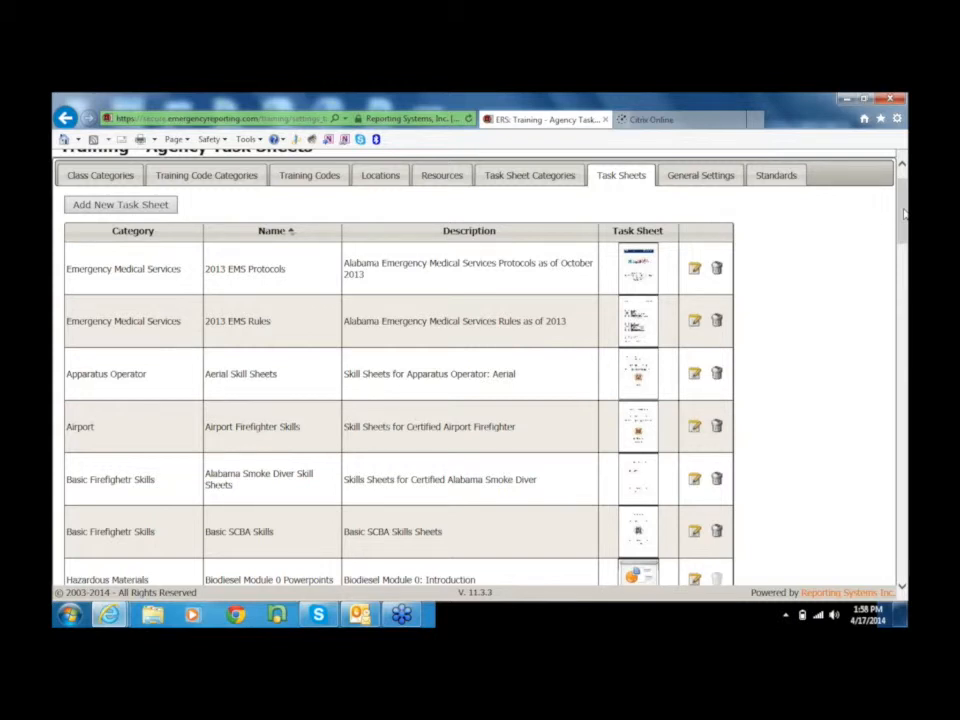
left_click_drag(903, 213, 903, 203)
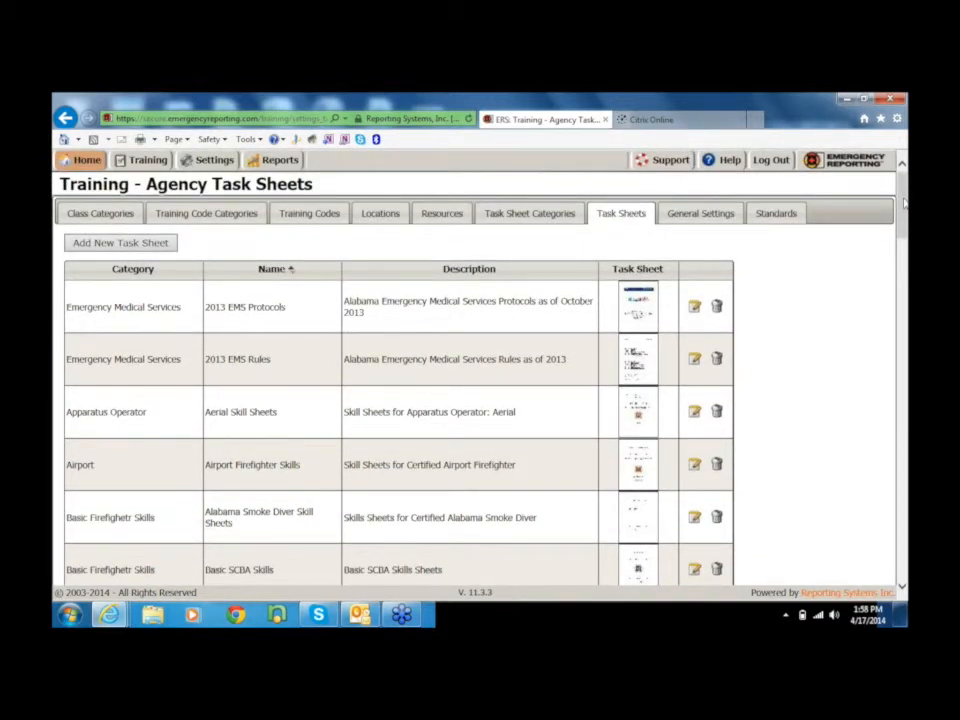
left_click(550, 212)
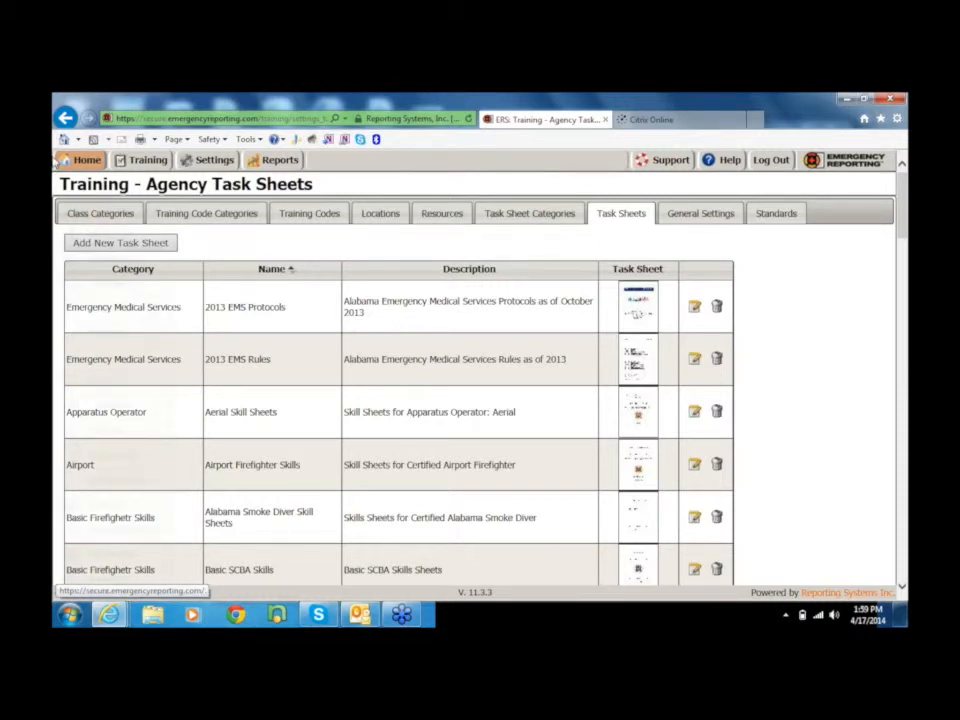
left_click(64, 162)
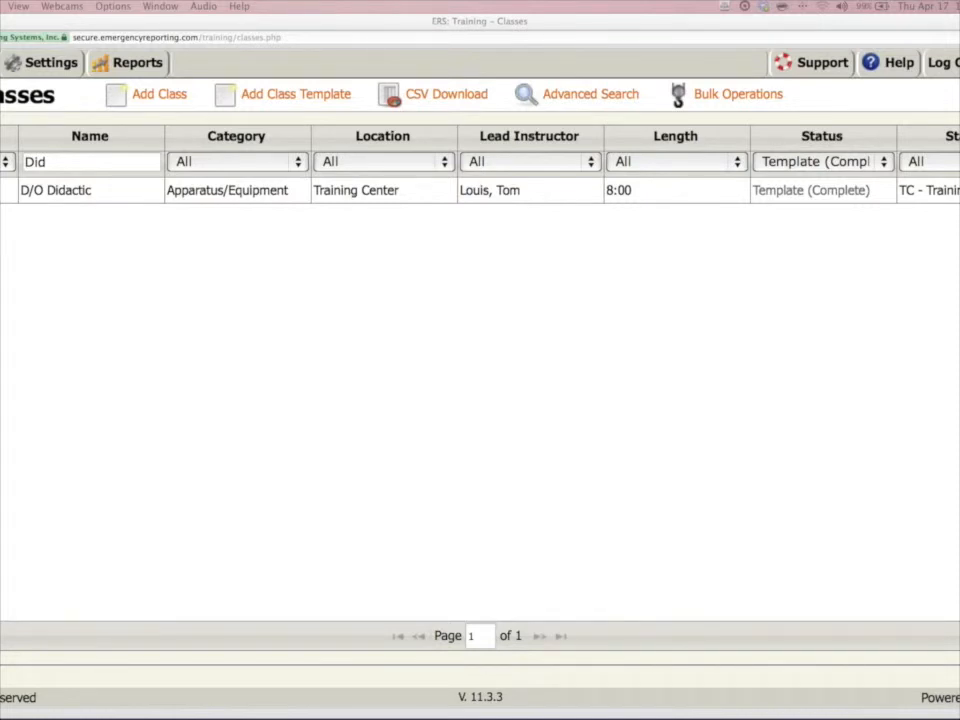
Open the list of training reports from the Classes page and enlarge the page for easier reading.
left_click(102, 70)
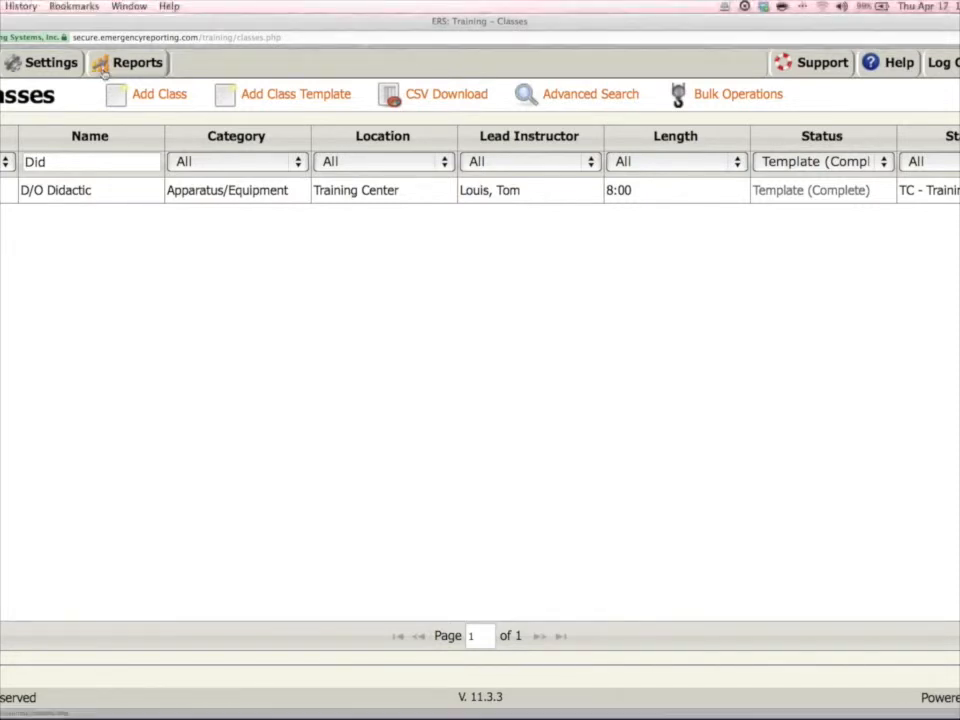
left_click(102, 68)
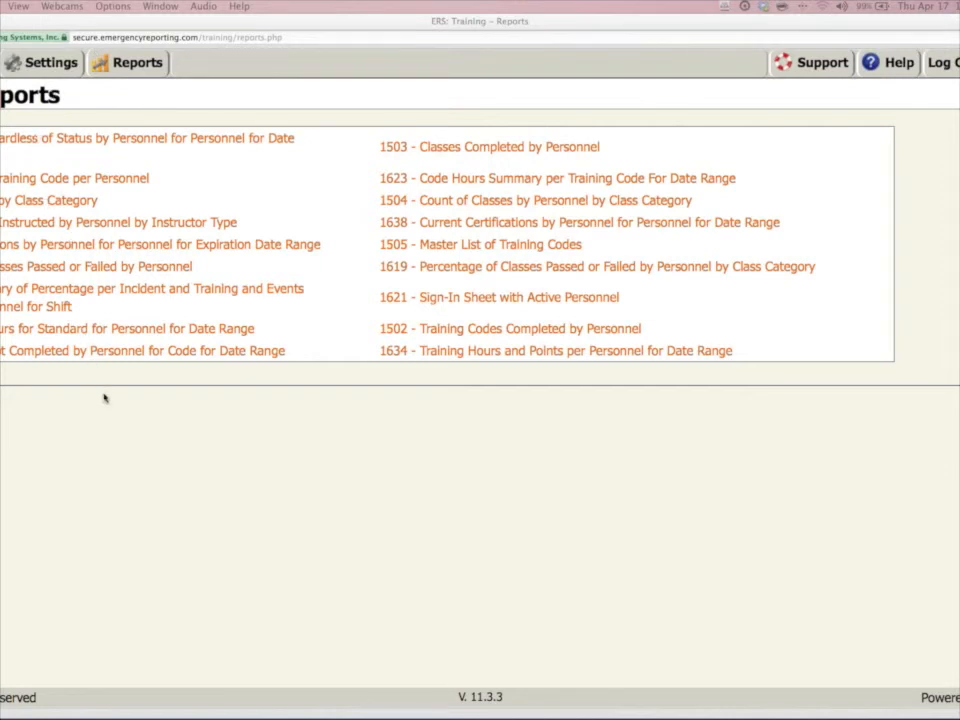
left_click(123, 427)
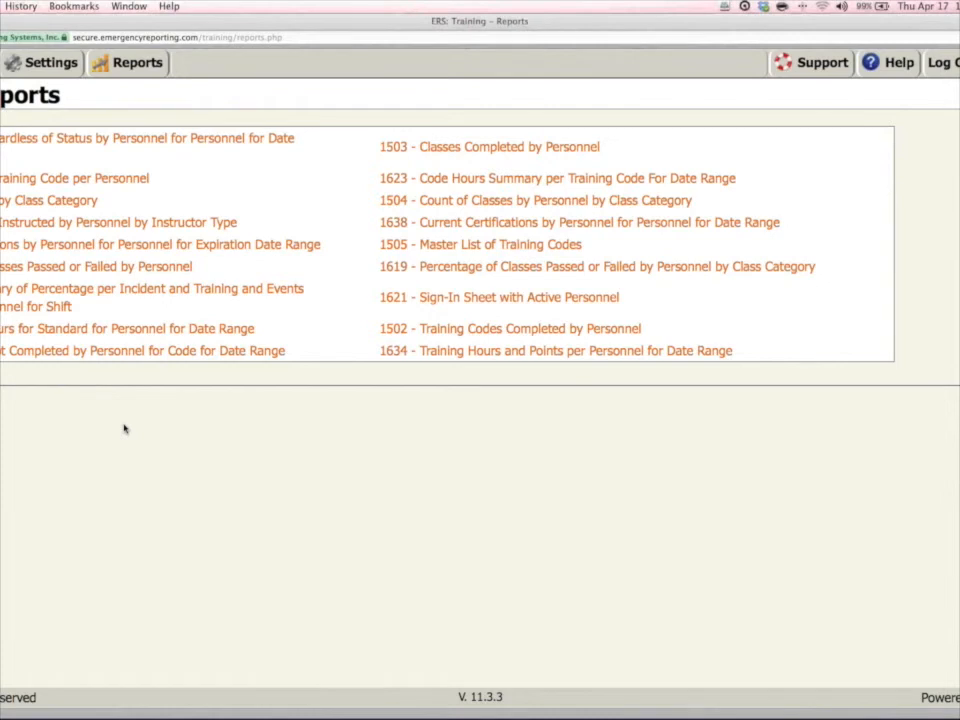
key("super+plus")
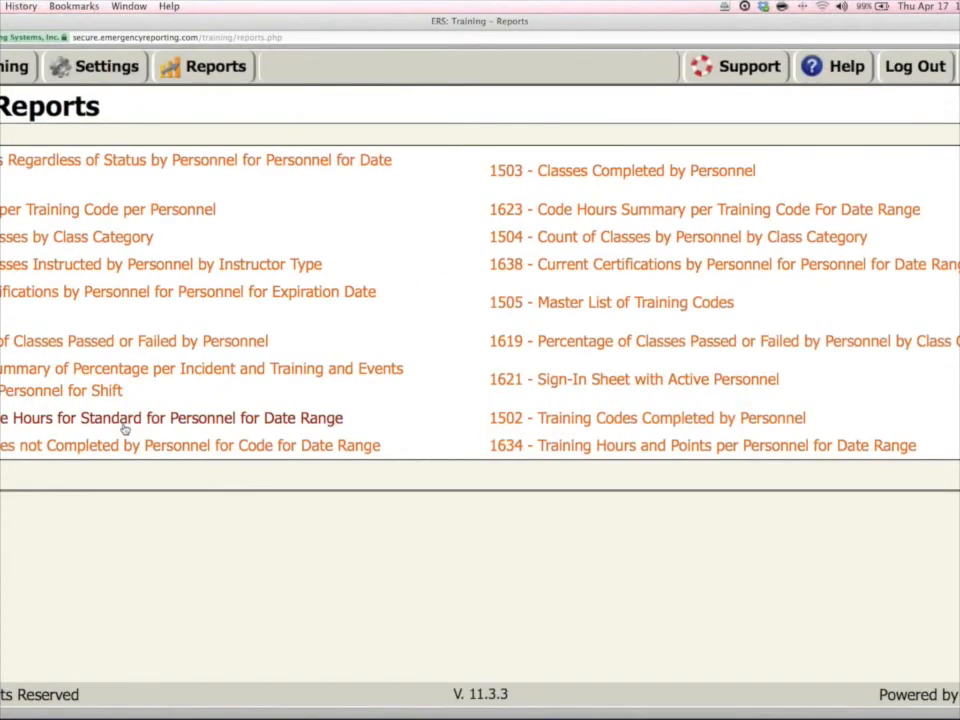